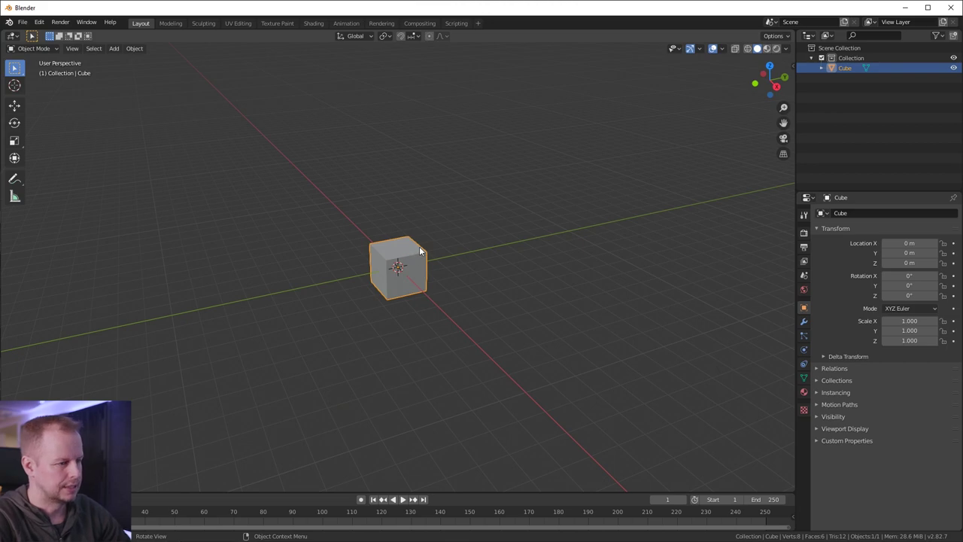
middle_click_drag(428, 257, 404, 254)
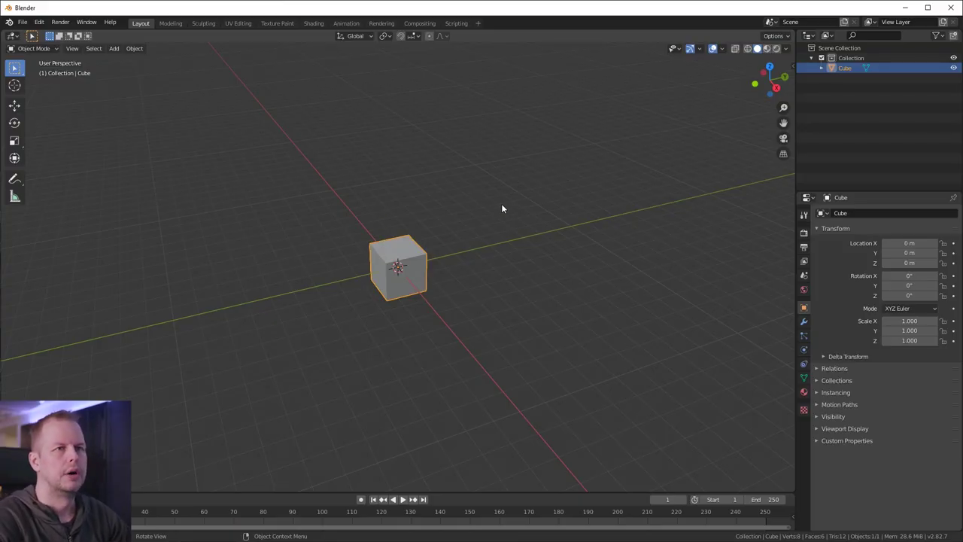
middle_click_drag(305, 210, 304, 196)
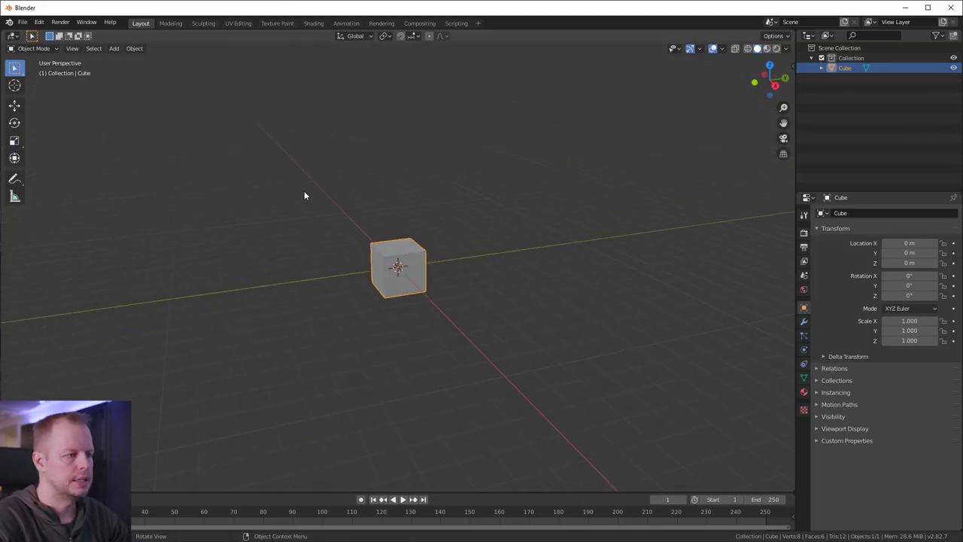
left_click(786, 48)
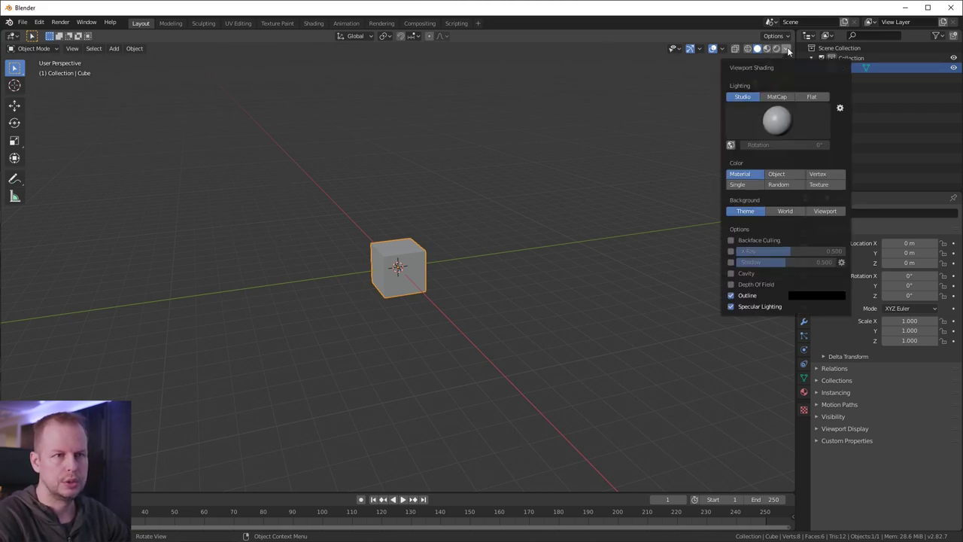
left_click(787, 48)
left_click(787, 49)
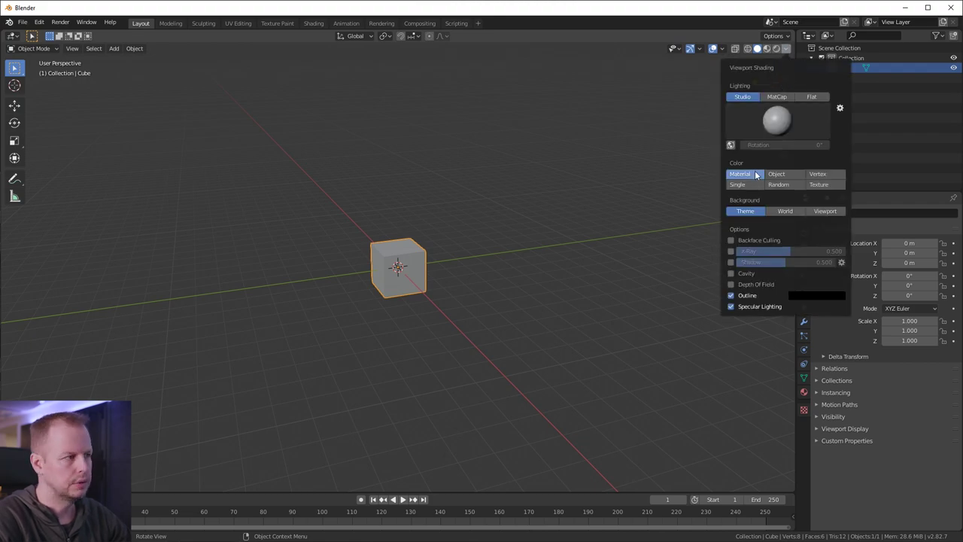
left_click(734, 274)
left_click(634, 152)
Turn on the Screencast Keys display for the 3D viewport
left_click(790, 64)
left_click(789, 140)
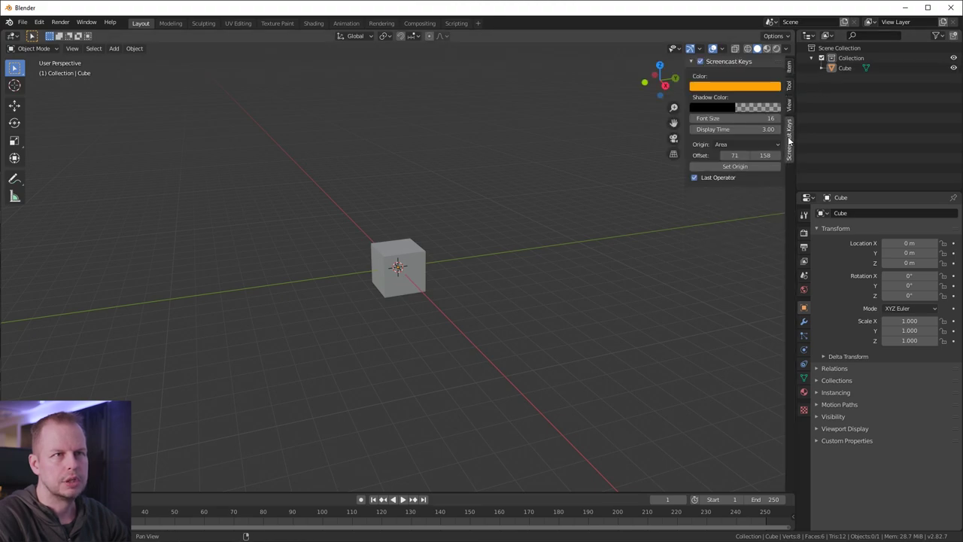
left_click(699, 60)
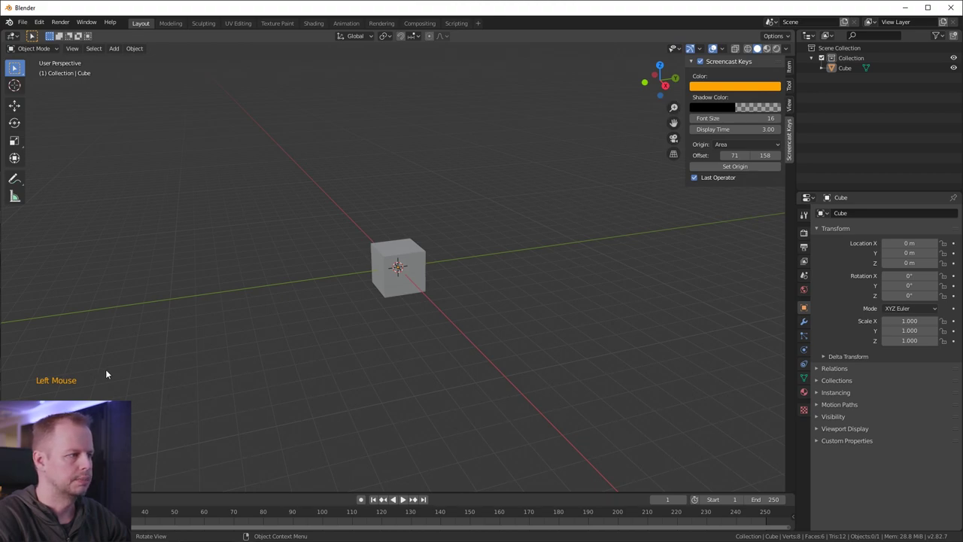
Enable Cavity viewport shading of type Both, with world-space ridge and valley at 2.5 and screen-space ridge and valley at 2.0
left_click(786, 48)
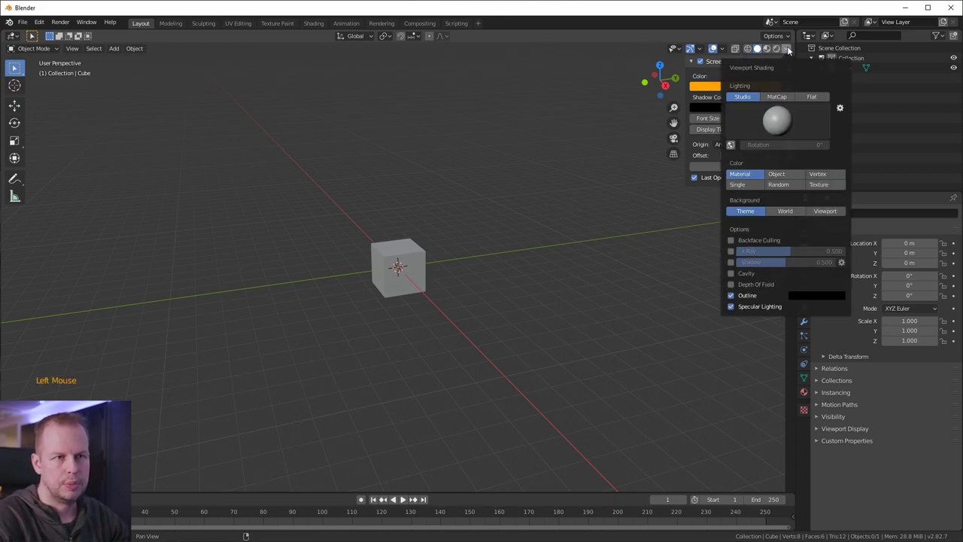
left_click(731, 272)
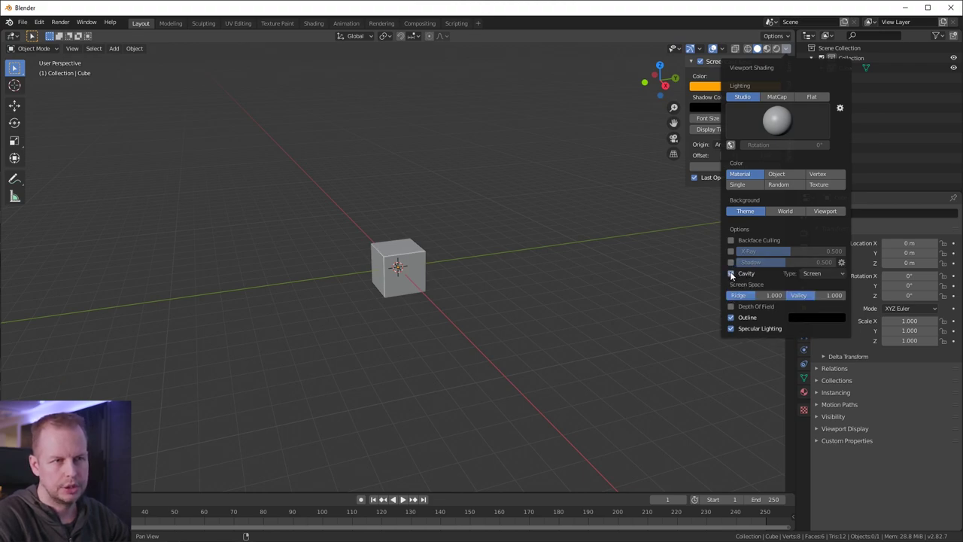
left_click(838, 275)
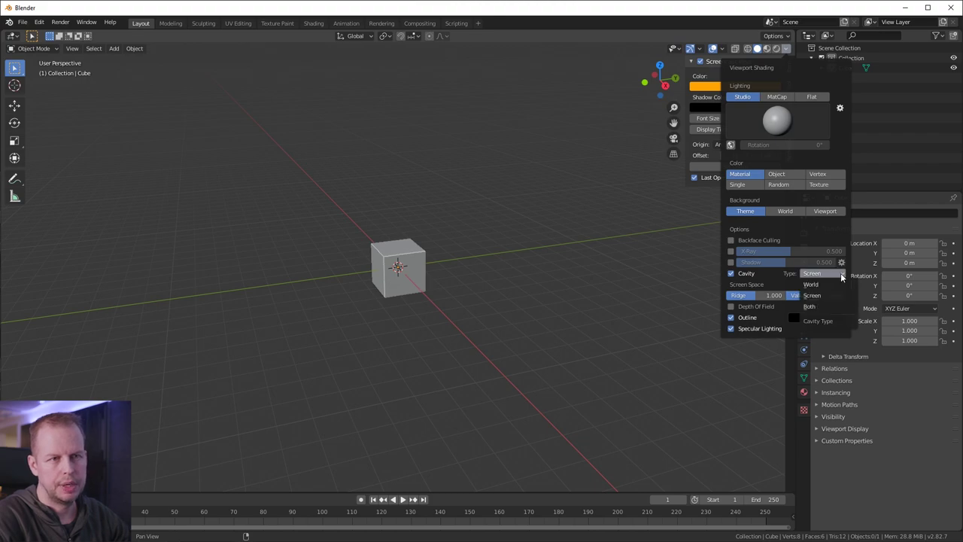
left_click(825, 307)
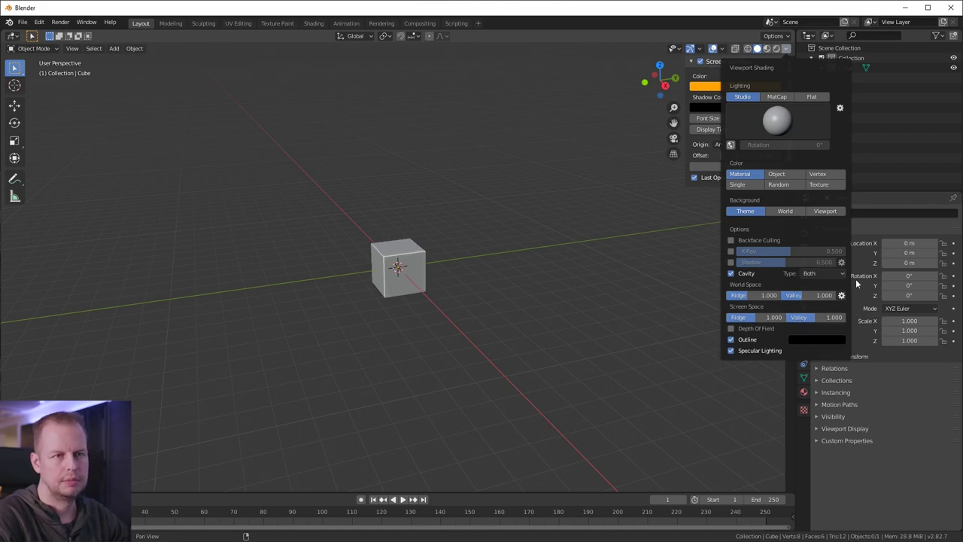
left_click_drag(801, 295, 835, 295)
left_click_drag(754, 318, 847, 318)
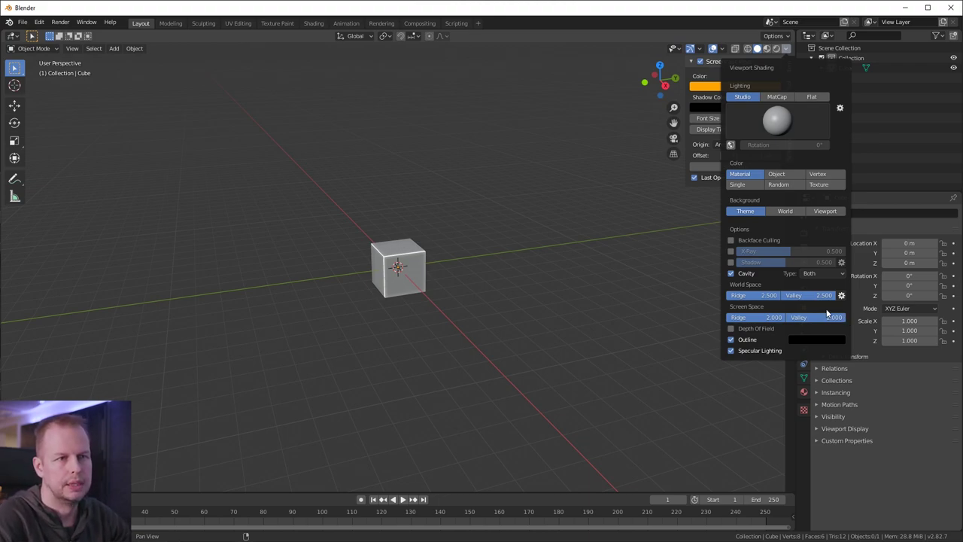
left_click(541, 220)
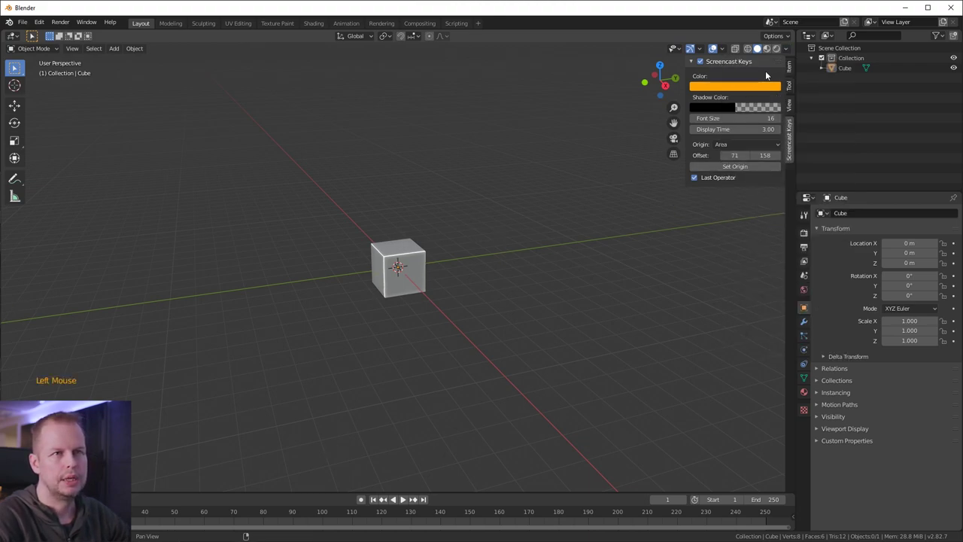
Show the cube's item transform properties in the viewport sidebar
left_click(792, 68)
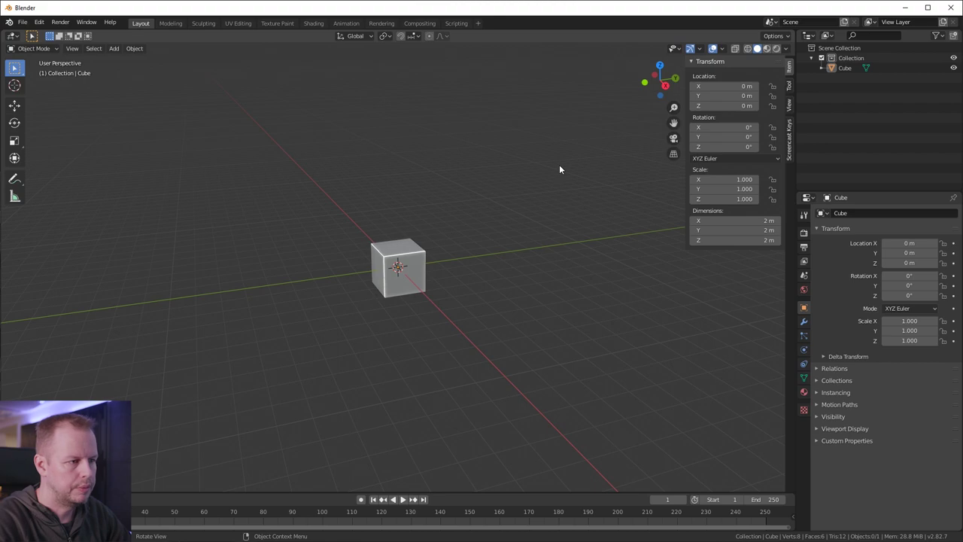
middle_click_drag(460, 241, 491, 241)
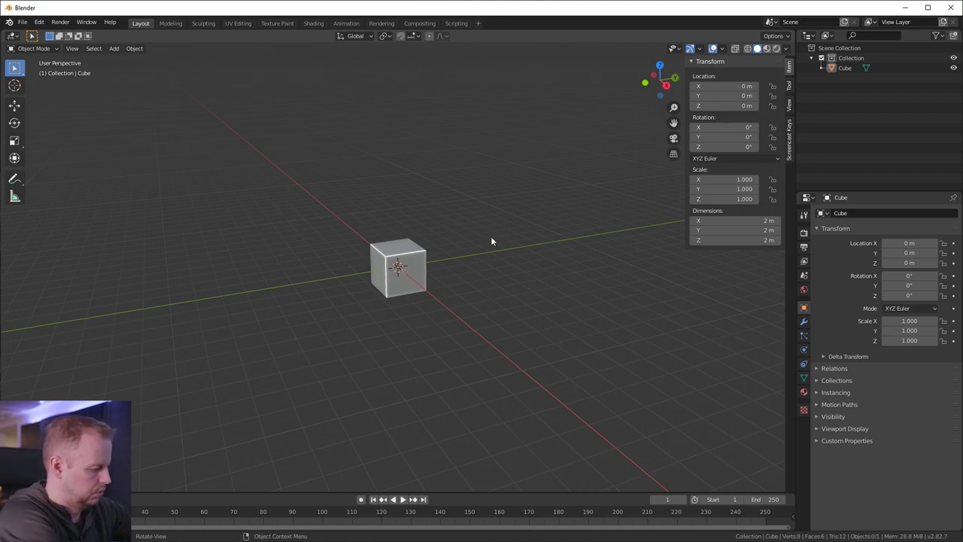
key("F4")
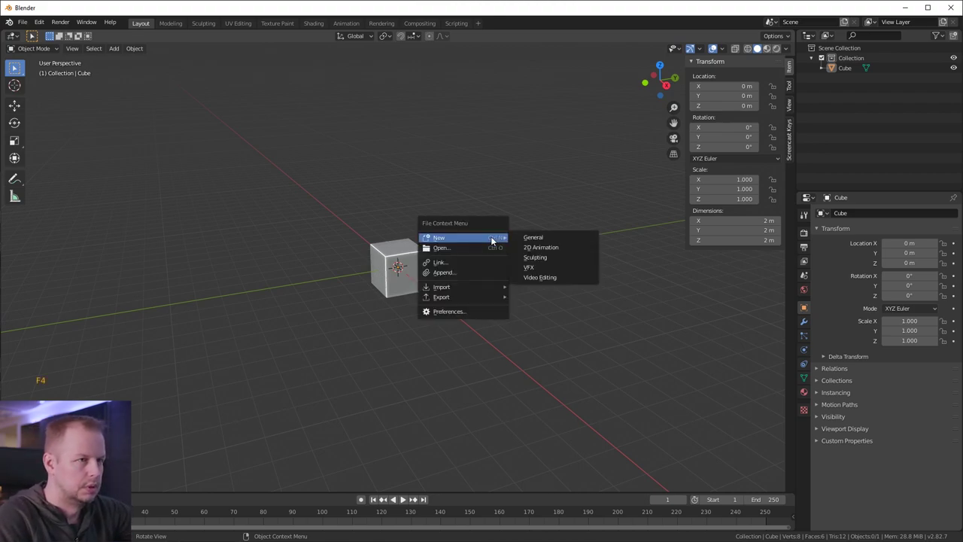
left_click(473, 173)
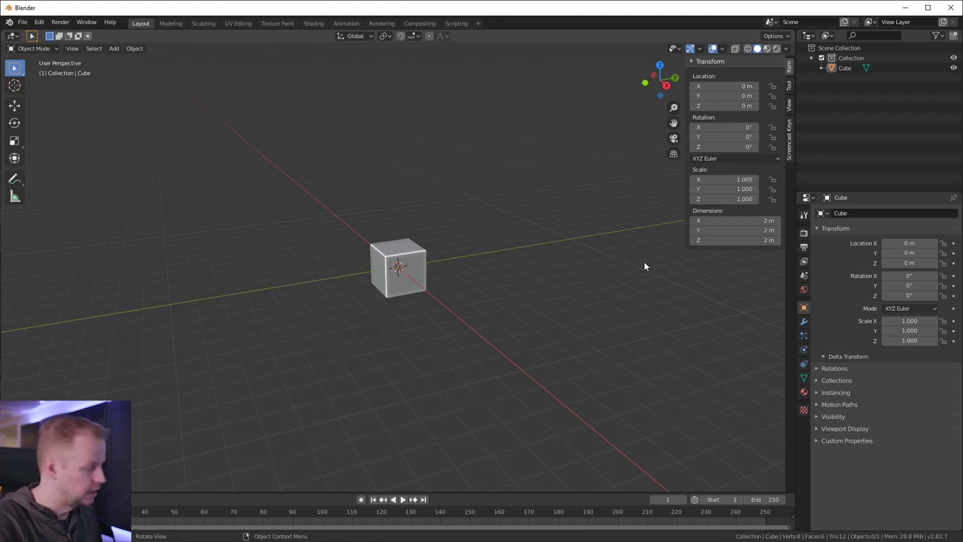
Add a centre loop cut to the cube in Edit Mode and delete its half on the negative X side
left_click(421, 259)
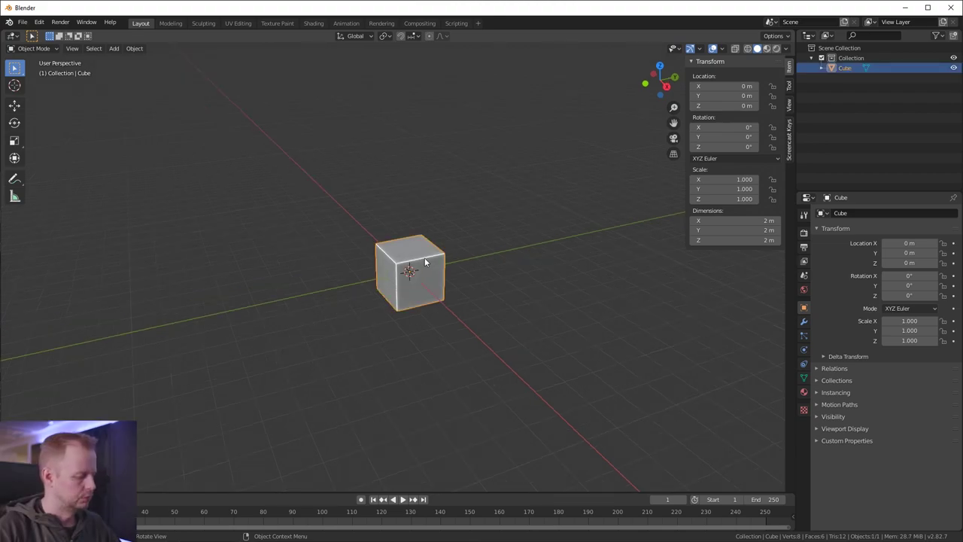
middle_click_drag(421, 260, 374, 283)
key("Tab")
key("ctrl+r")
key("3")
left_click(374, 283)
key("Delete")
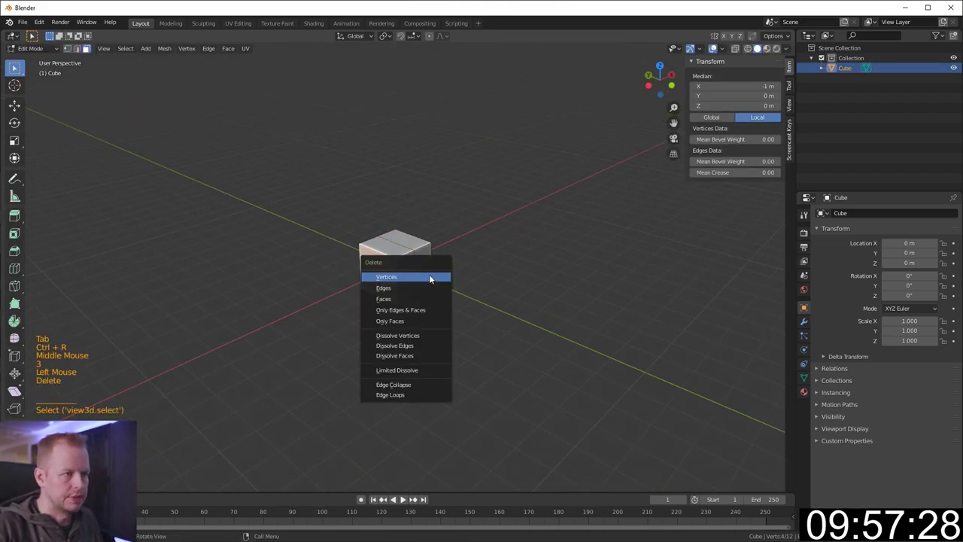
left_click(429, 296)
Add a Mirror modifier on the X axis to the half cube and enable Clipping
left_click(803, 322)
left_click(925, 213)
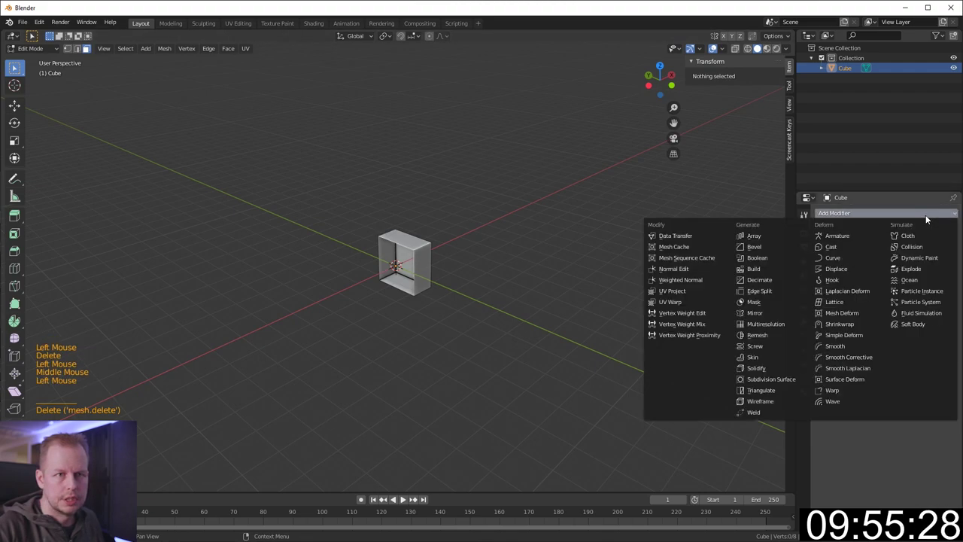
left_click(778, 316)
left_click(908, 342)
middle_click_drag(519, 226, 399, 258)
scroll(473, 276, "up", 2)
scroll(474, 277, "up", 2)
scroll(455, 266, "down", 3)
Move the cube's entire mesh straight up along Z in the right view and hide the object
key("Tab")
scroll(456, 266, "down", 1)
key("Tab")
key("a")
key("KP_3")
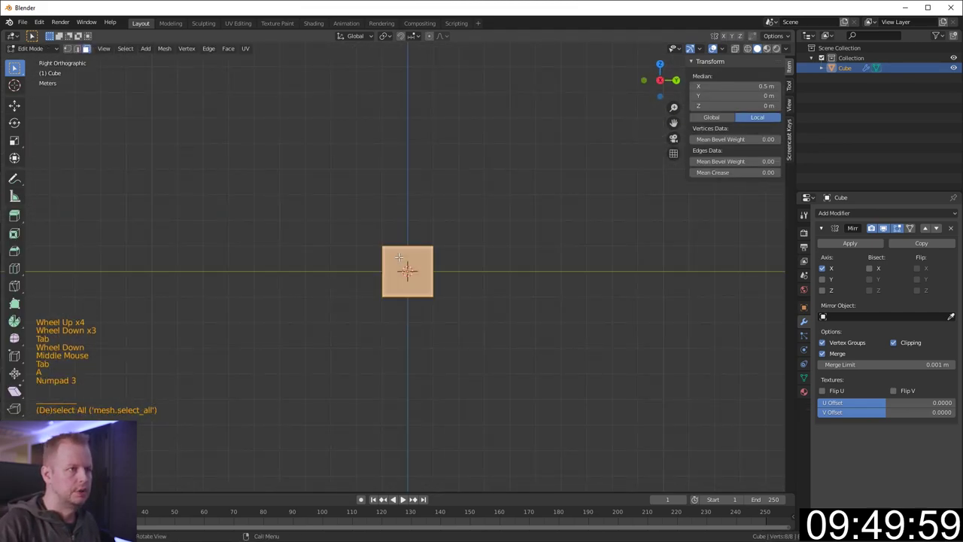
key("shift+space")
left_click(439, 269)
left_click_drag(412, 269, 407, 154)
key("Tab")
key("h")
middle_click_drag(434, 148, 466, 157)
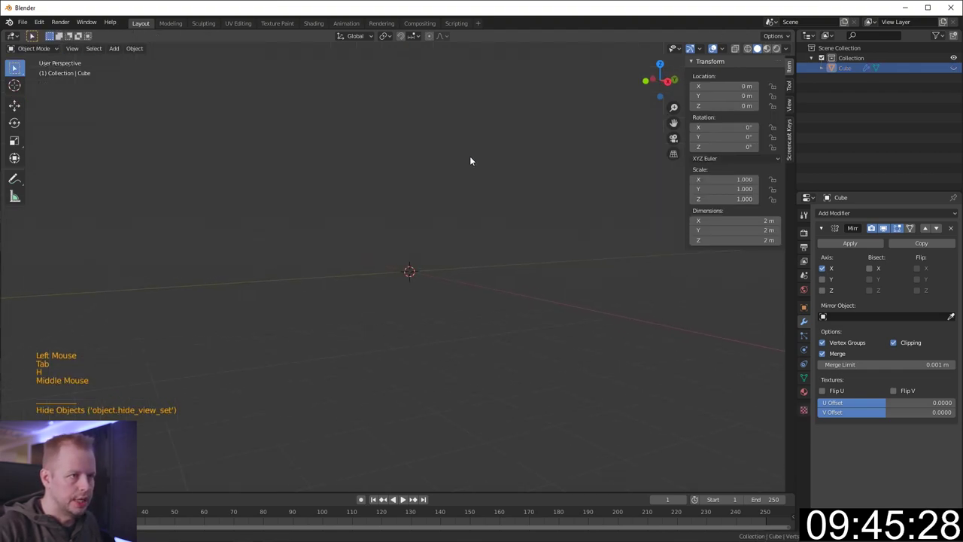
Add a mesh cylinder at the origin with 12 vertices
scroll(457, 185, "up", 6)
middle_click_drag(449, 211, 461, 233)
key("shift+a")
mouse_move(450, 232)
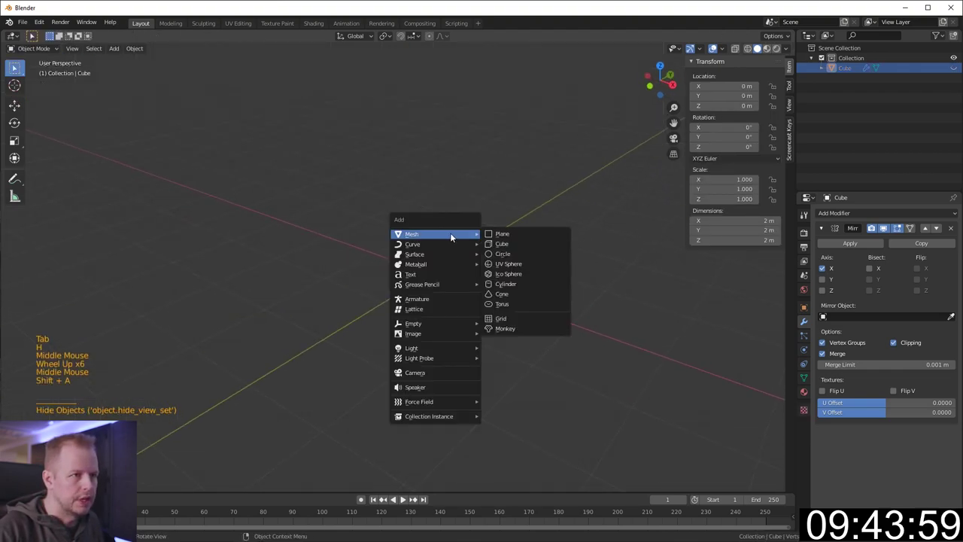
left_click(527, 275)
left_click(60, 482)
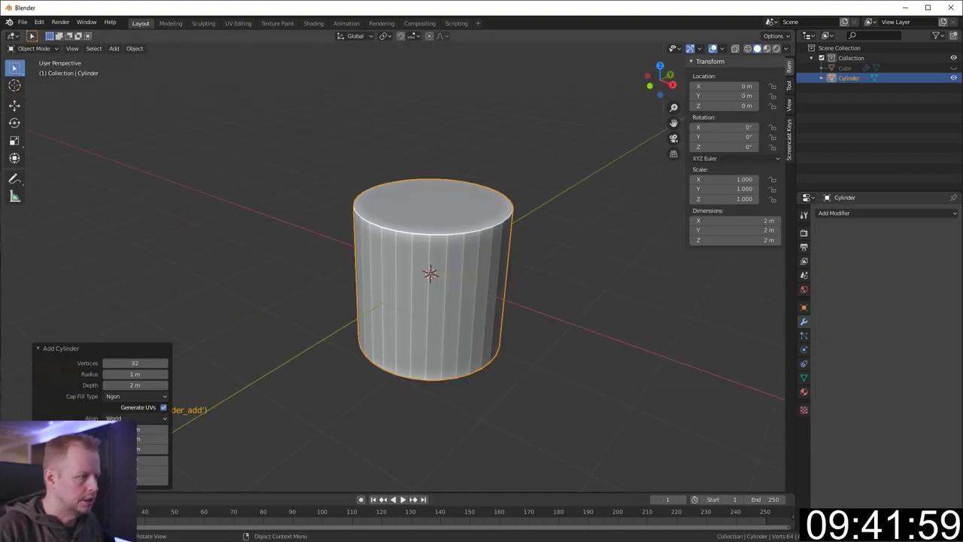
left_click(135, 362)
type("12")
key("Return")
key("Escape")
Move the cylinder's bottom face up to ground level with snapping, leaving the cylinder 1 m high
middle_click_drag(383, 352, 425, 347)
key("3")
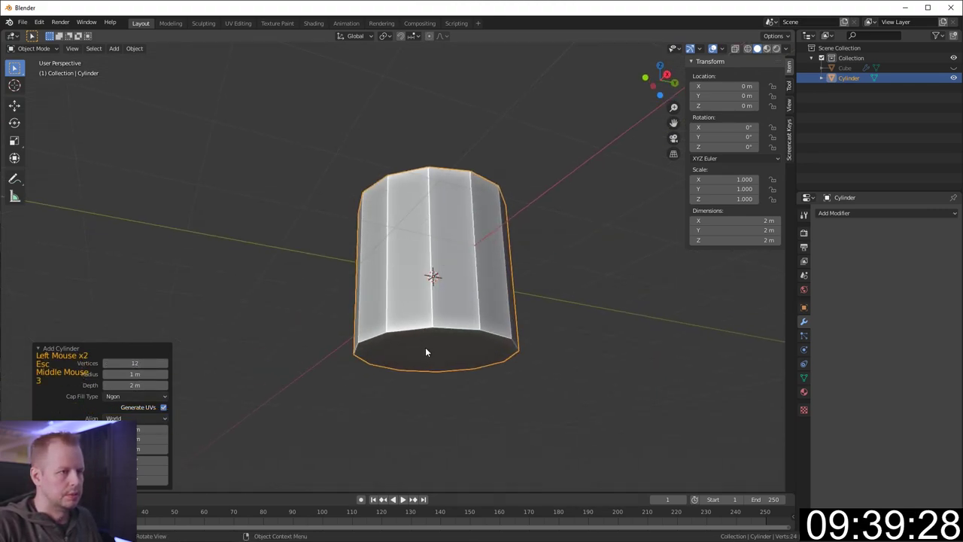
left_click(425, 346)
key("Tab")
key("3")
left_click(429, 349)
left_click_drag(433, 318, 444, 265, "ctrl")
Rotate the whole cylinder mesh in the top view with snapping so flat sides face the X and Y axes
middle_click_drag(444, 256, 447, 316)
left_click(433, 229)
key("KP_7")
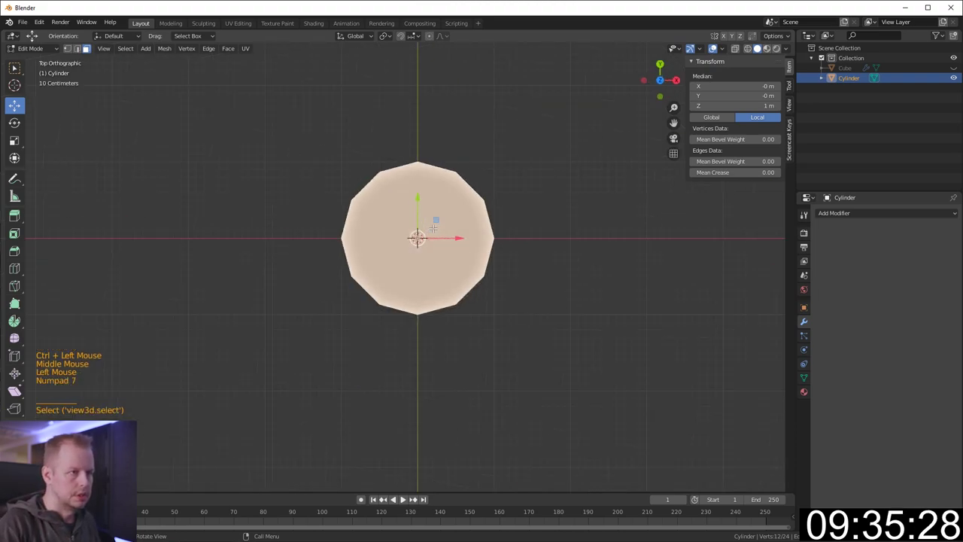
key("a")
key("r")
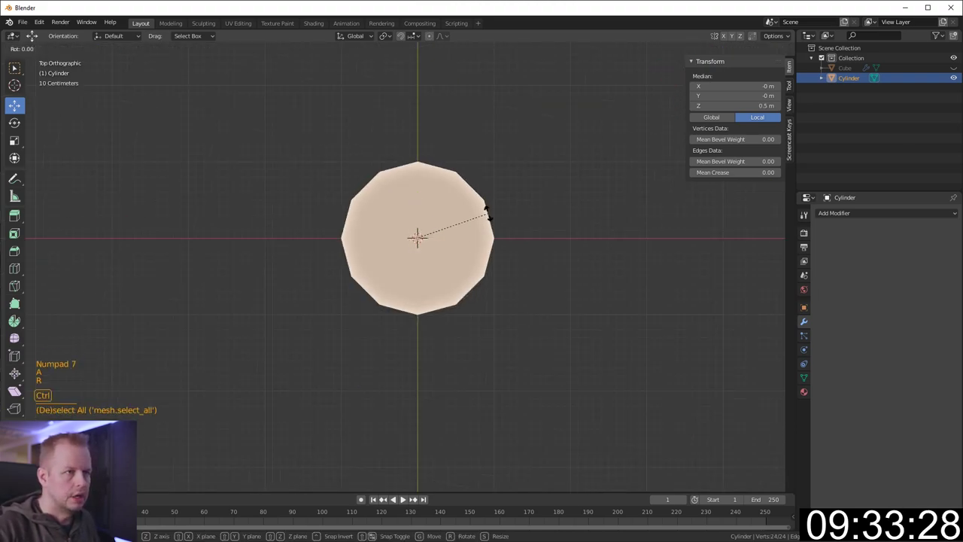
left_click(491, 276, "ctrl")
middle_click_drag(490, 276, 469, 203)
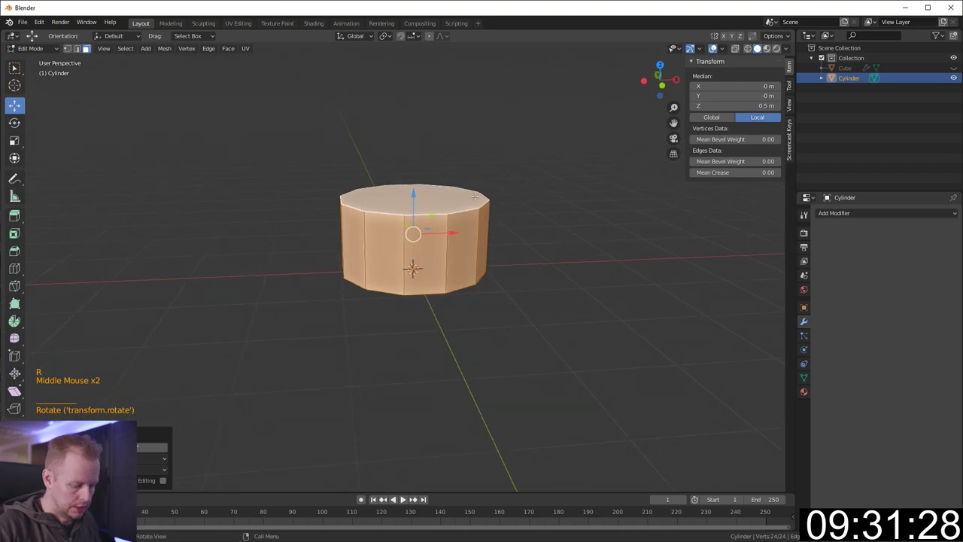
key("KP_3")
key("s")
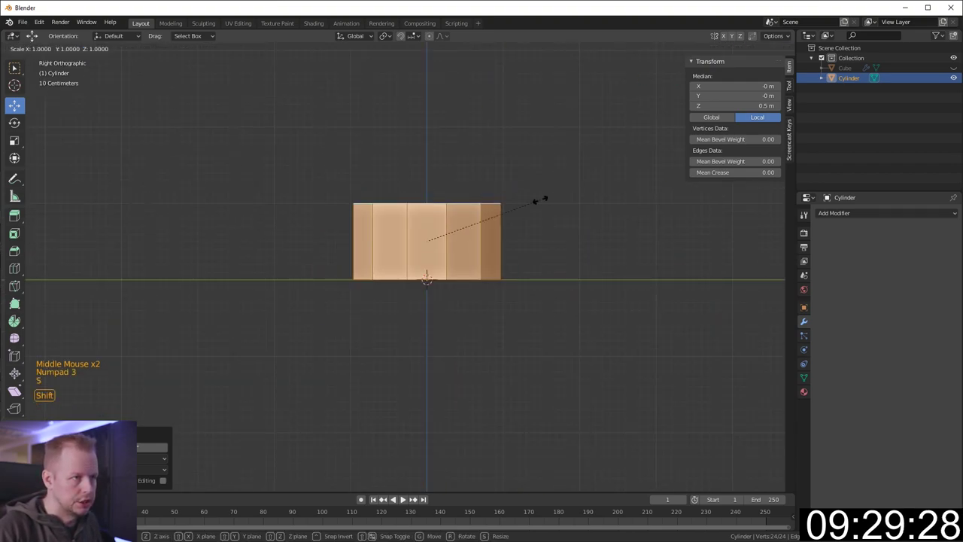
key("shift+x")
right_click(543, 203)
Scale the cylinder to about 0.5 m across in X and Y only, and lower its top face to about 0.08 m high
key("s")
key("shift+z")
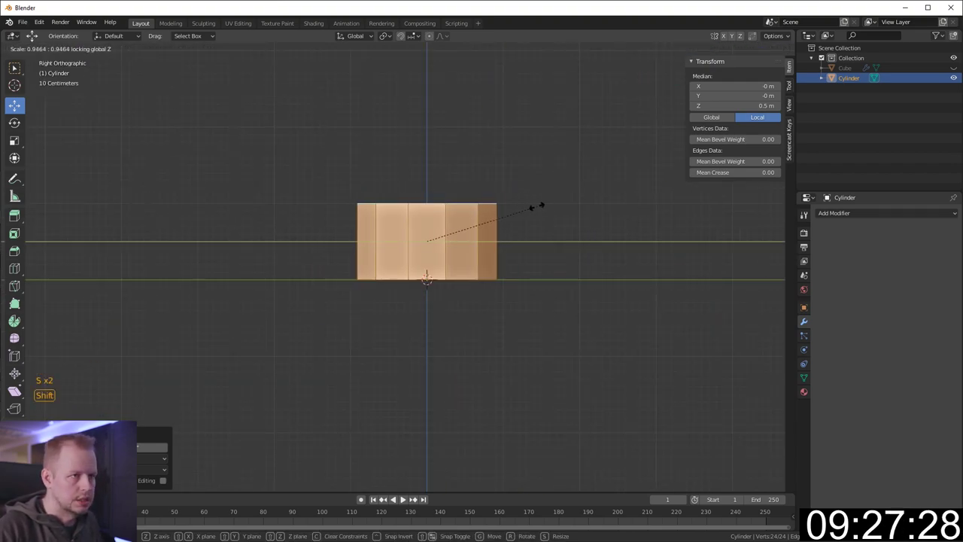
left_click(456, 228)
middle_click_drag(488, 196, 493, 219)
left_click(435, 208)
left_click(434, 208)
Extrude the disc's top face up to about 0.25 m high and scale it inward to form a tapered base
key("e")
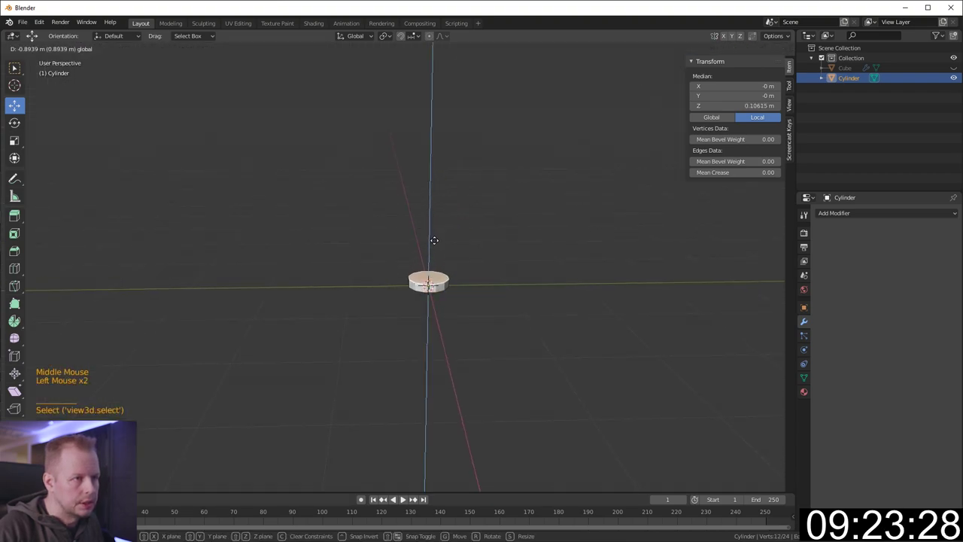
left_click(479, 230)
key("s")
left_click(471, 230)
Extrude the four lower-band side faces facing the X and Y axes outward about 0.1 m, with the pivot point set to Individual Origins
scroll(471, 231, "up", 5)
middle_click_drag(471, 230, 423, 400)
key("3")
left_click(418, 372)
middle_click_drag(549, 351, 426, 364)
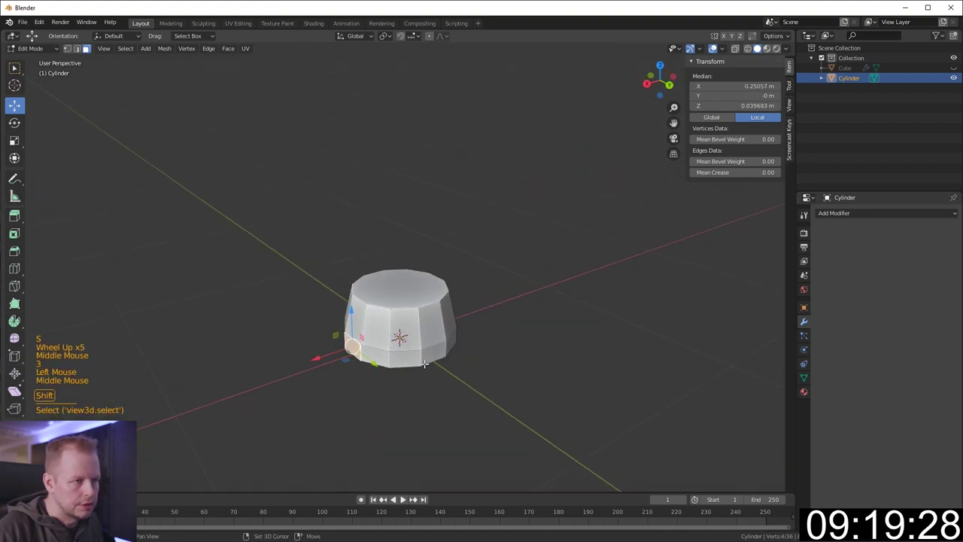
left_click(425, 357, "shift")
middle_click_drag(512, 326, 343, 317)
left_click(343, 317, "shift")
middle_click_drag(443, 309, 504, 274)
left_click(403, 270, "shift")
key("period")
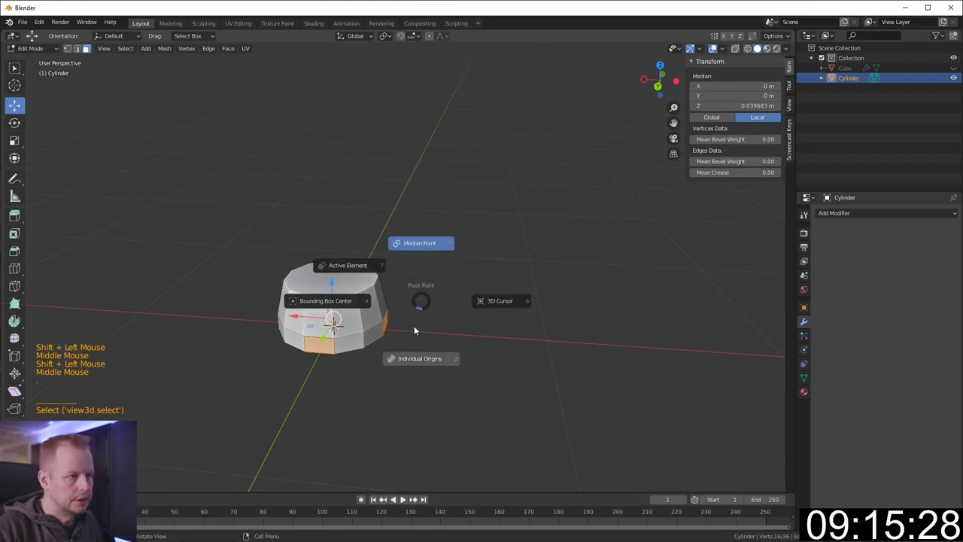
left_click(422, 354)
key("e")
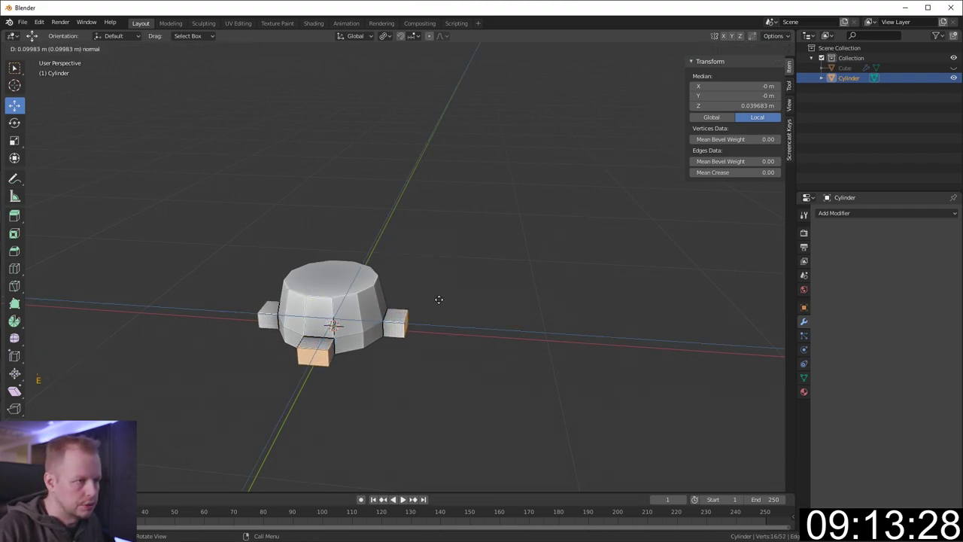
left_click(450, 307)
Taper the four extruded legs by scaling their end faces down uniformly and then flattening them along Z
key("s")
left_click(494, 324)
key("s")
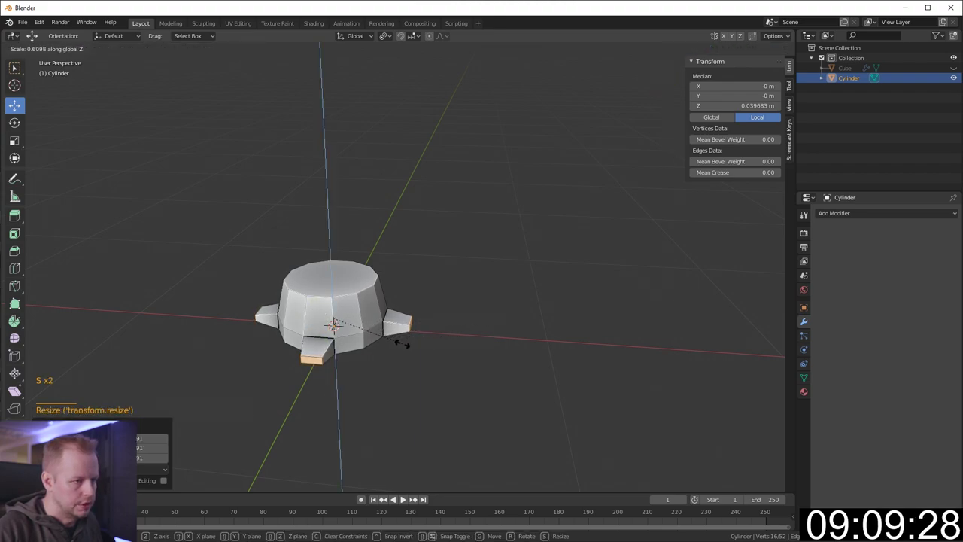
left_click(404, 340)
Move the legs' end faces slightly down along Z in the right view
key("KP_3")
left_click_drag(470, 254, 471, 260)
scroll(493, 275, "up", 1)
Inset the base's top face, extrude it up about 0.14 m and scale it inward to form a tapered neck
middle_click_drag(471, 260, 421, 270)
scroll(492, 274, "up", 1)
left_click(492, 272)
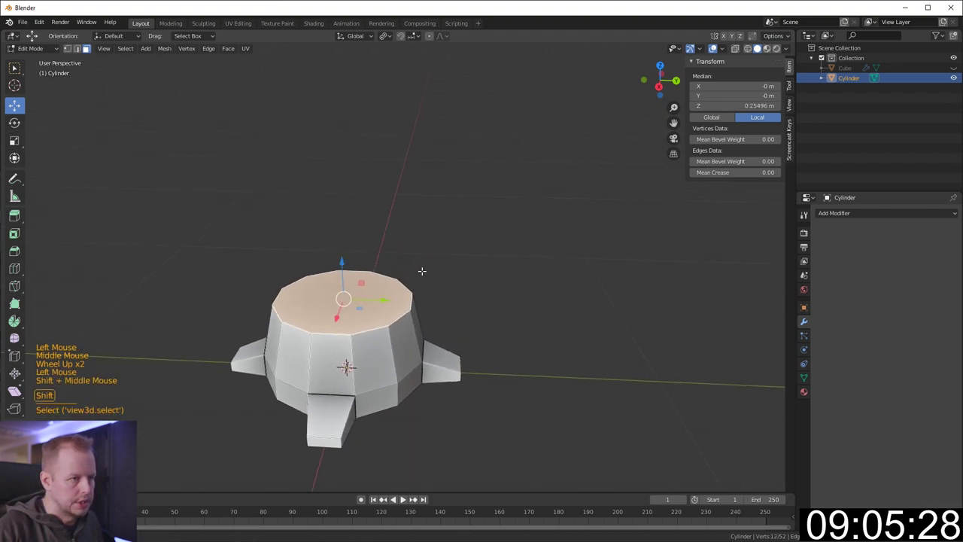
key("i")
key("s")
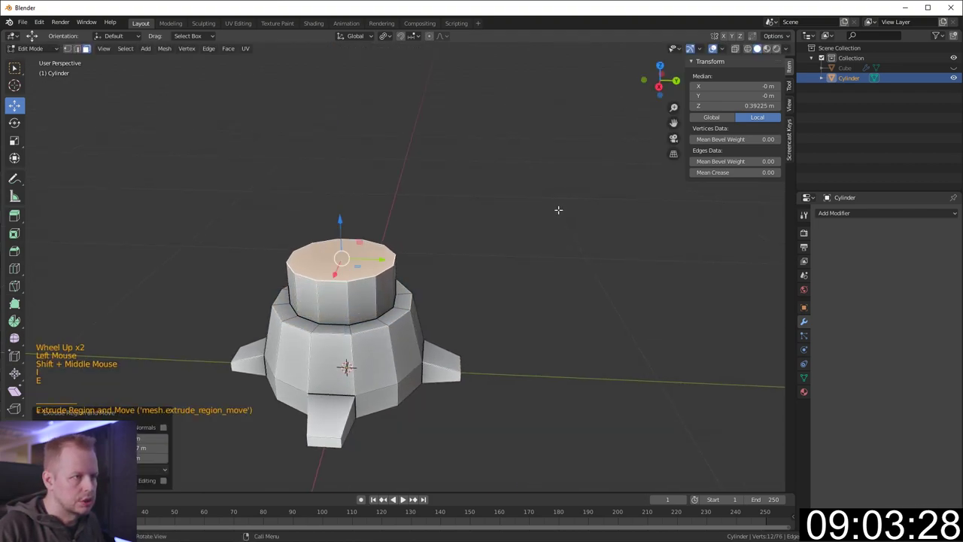
left_click(503, 220)
Inset the neck's top face by about 0.05 m and extrude the inner face down into a recess
key("i")
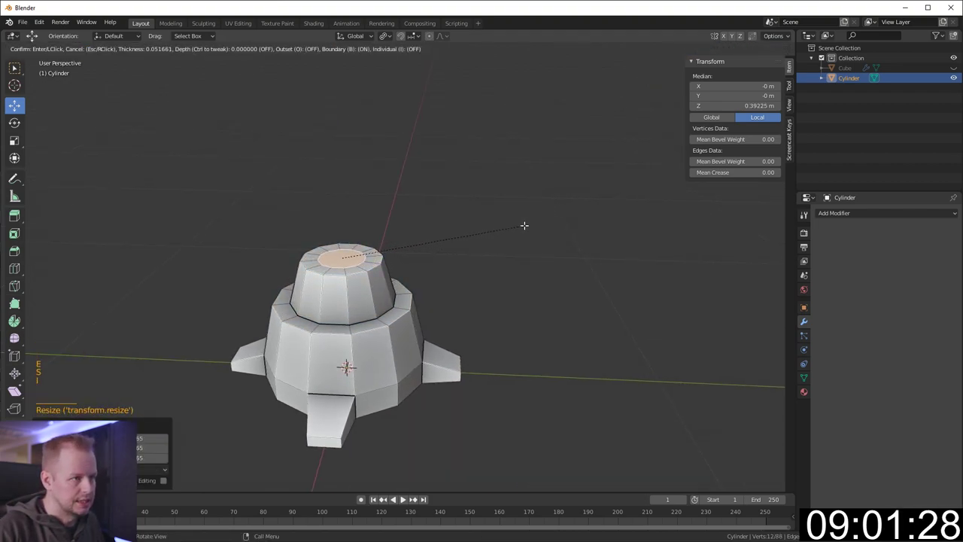
left_click(524, 226)
key("e")
left_click(529, 257)
Duplicate the negative-X half of the base's upper rim edges, rotate the copy upright and move it up over the neck as an arch
middle_click_drag(528, 257, 338, 297)
key("2")
left_click(368, 364)
middle_click_drag(368, 364, 489, 285)
left_click(403, 306, "ctrl+shift")
left_click(439, 319, "shift")
key("KP_1")
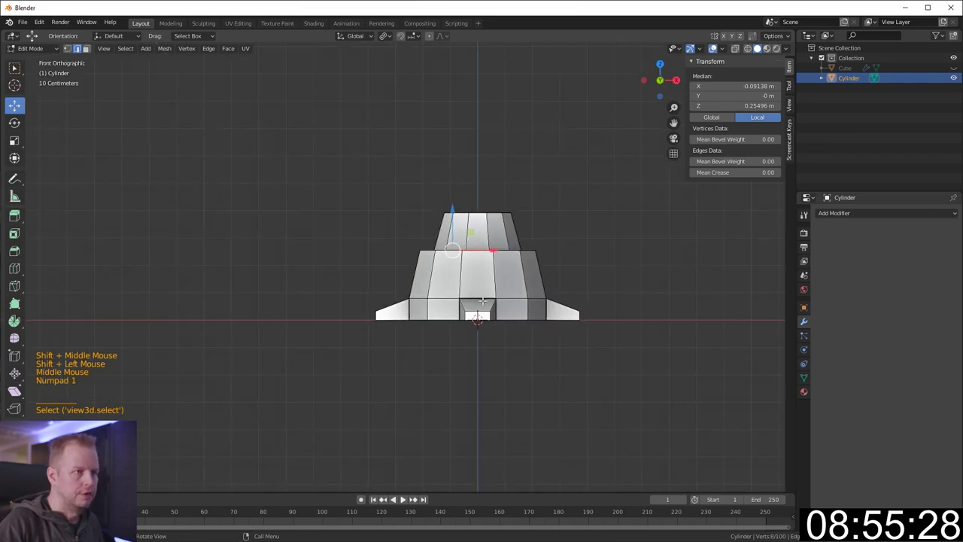
key("shift+d")
right_click(492, 216)
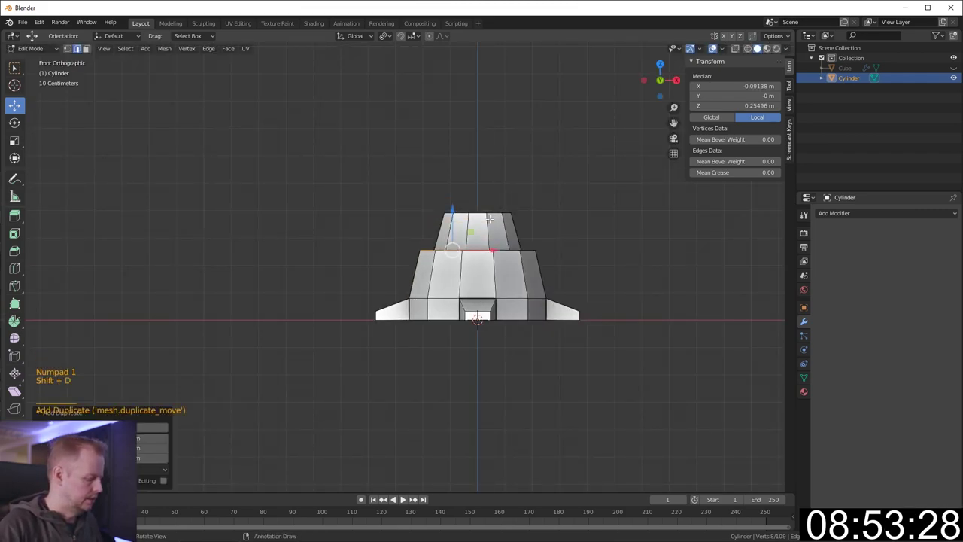
key("r")
key("g")
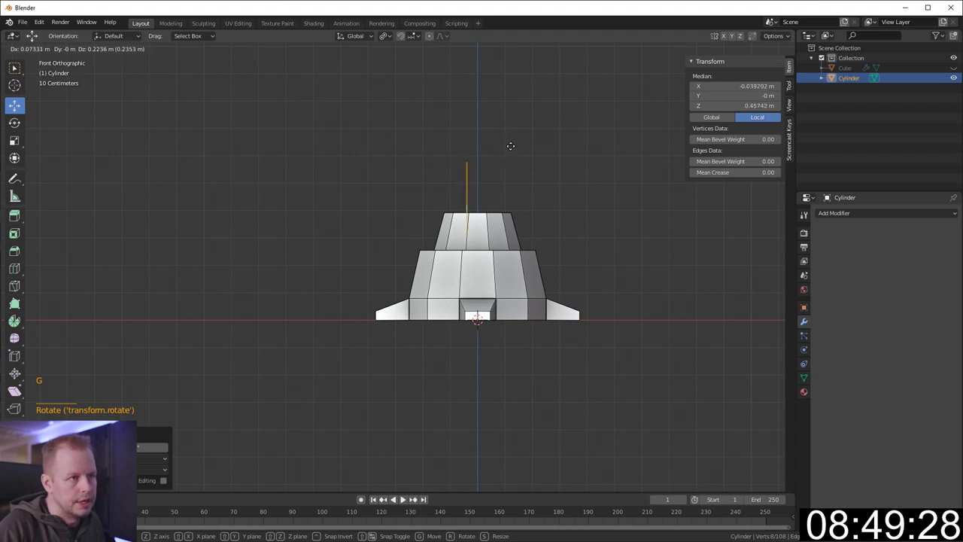
left_click(510, 147)
Extrude the arch edges about 0.08 m along X to form a flat curved strip
key("e")
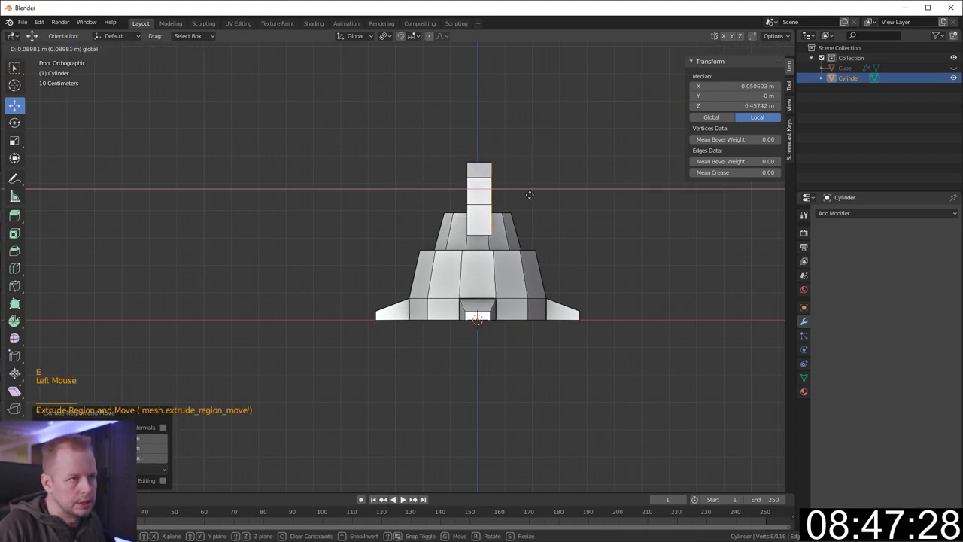
middle_click_drag(530, 194, 400, 205)
scroll(451, 203, "up", 2)
Extrude all faces of the arch strip in place
key("3")
left_click(261, 230, "shift")
scroll(301, 214, "up", 1)
middle_click_drag(301, 214, 418, 192)
left_click(529, 205, "ctrl+shift")
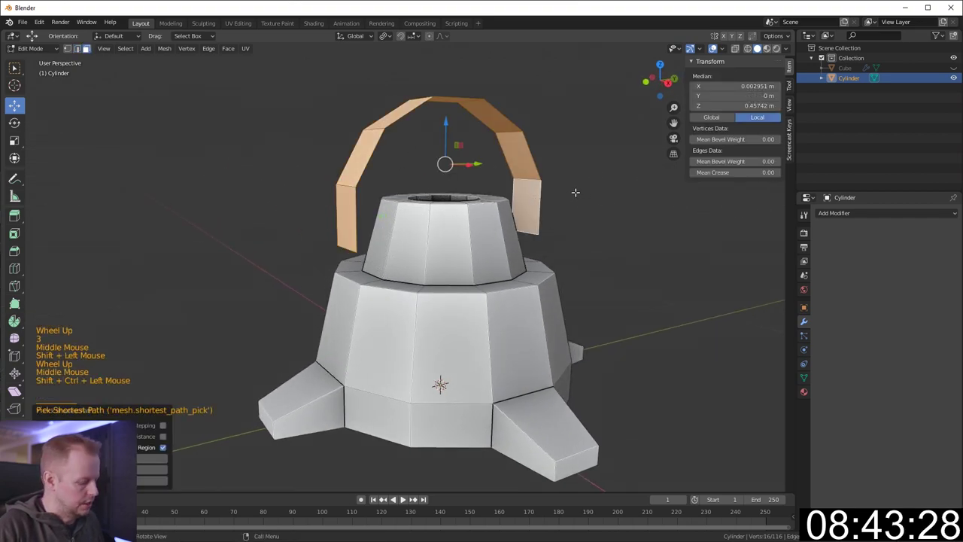
key("e")
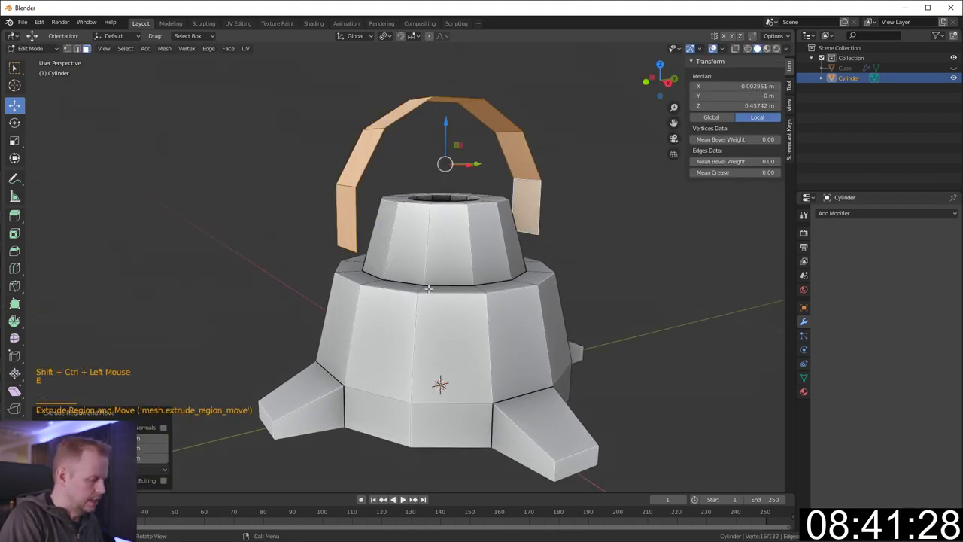
key("s")
key("shift+x")
type("11")
right_click(428, 288)
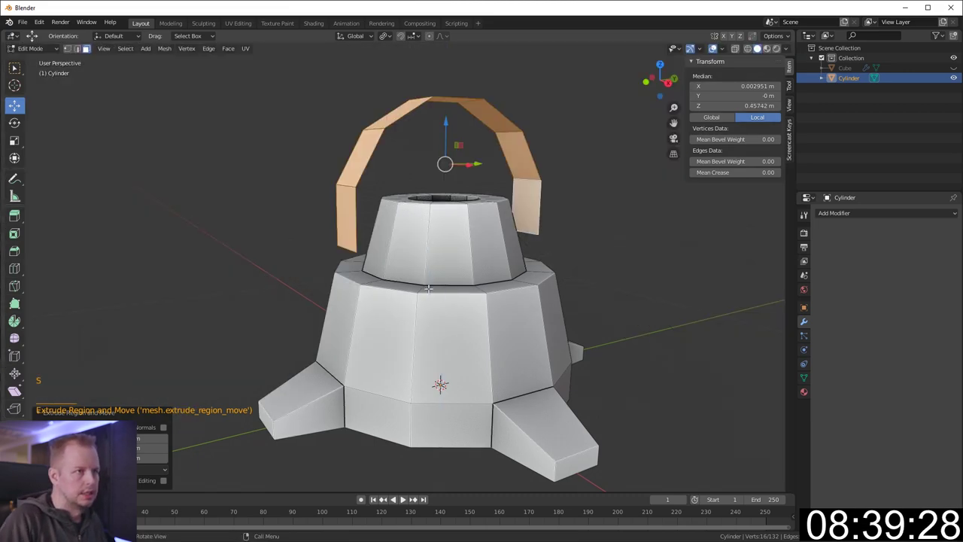
Scale the extruded arch faces inward on all axes except X and move them slightly down along Z to thicken the arch
key("s")
key("shift+x")
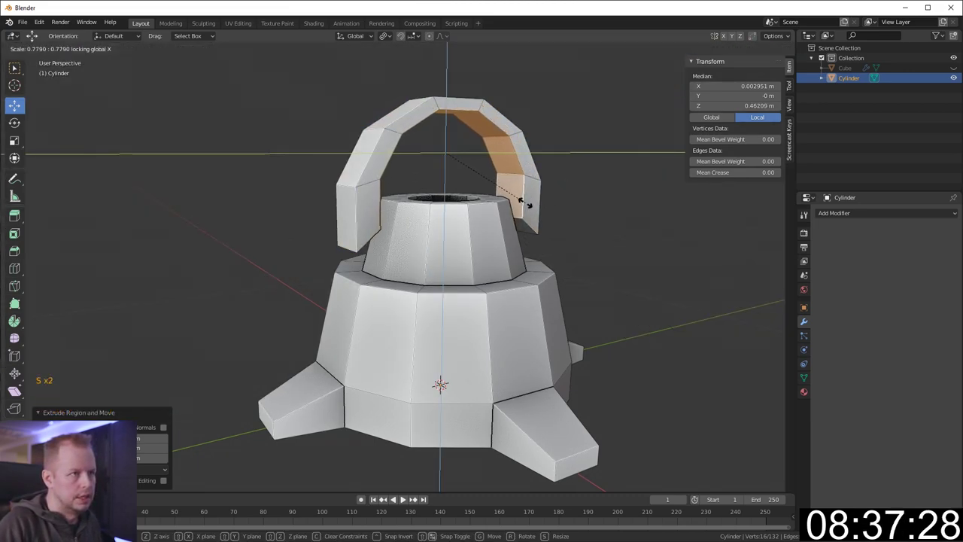
left_click(512, 202)
left_click_drag(452, 126, 453, 146)
Add a centred loop cut across the lowest segment at each end of the arch
middle_click_drag(453, 151, 288, 236)
scroll(288, 236, "up", 1)
key("ctrl+r")
left_click(211, 236)
right_click(211, 236)
middle_click_drag(211, 237, 277, 240)
key("ctrl+r")
left_click(566, 239)
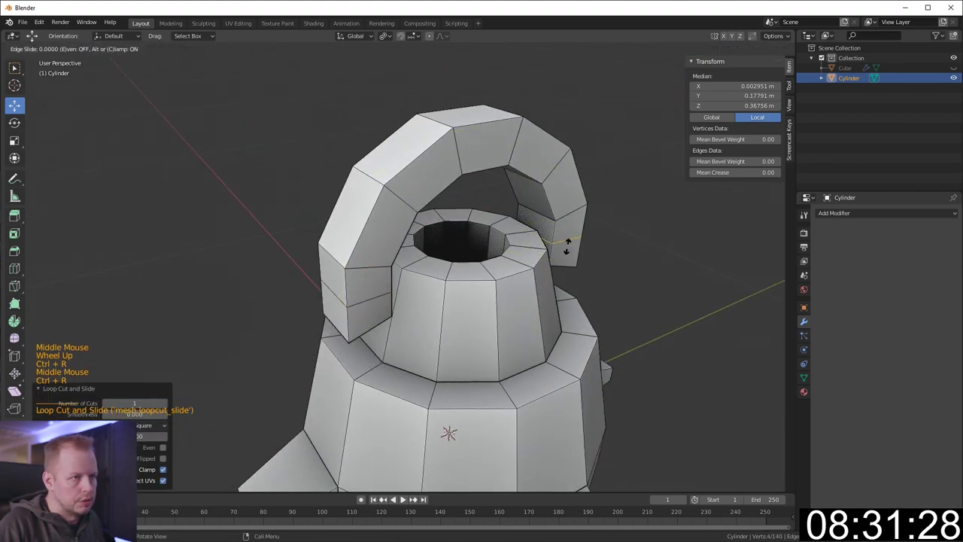
right_click(565, 239)
Extrude the inner face at each lower end of the arch inward to meet the neck
middle_click_drag(584, 240, 549, 244)
key("3")
left_click(260, 278)
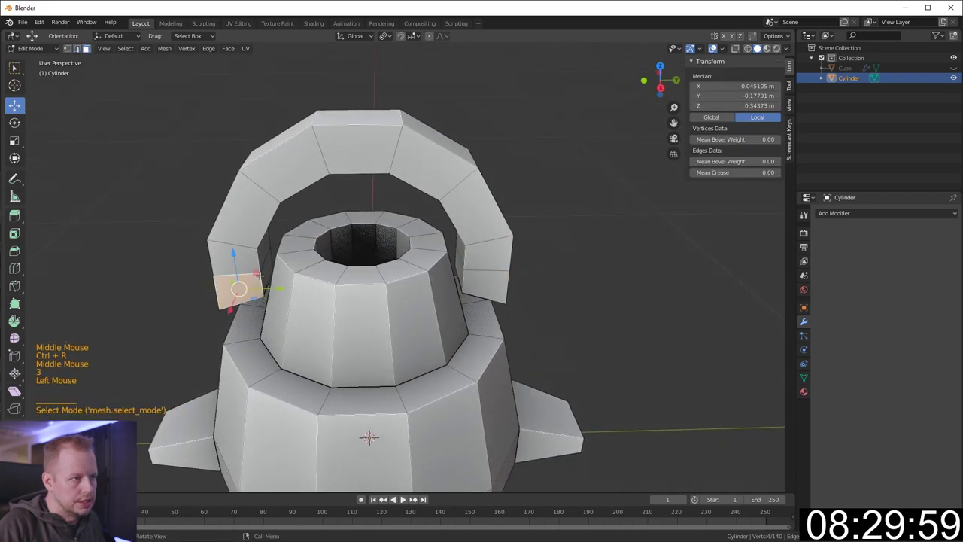
left_click(265, 269)
left_click(459, 269, "shift")
key("e")
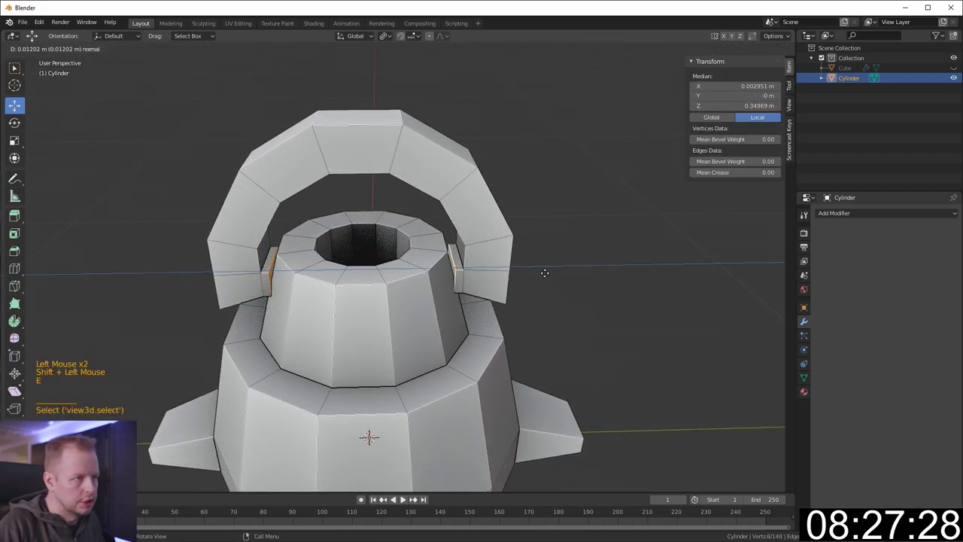
left_click(574, 274)
Snap the 3D cursor to the selected connector faces and add a cube there
scroll(553, 272, "down", 2)
key("shift+s")
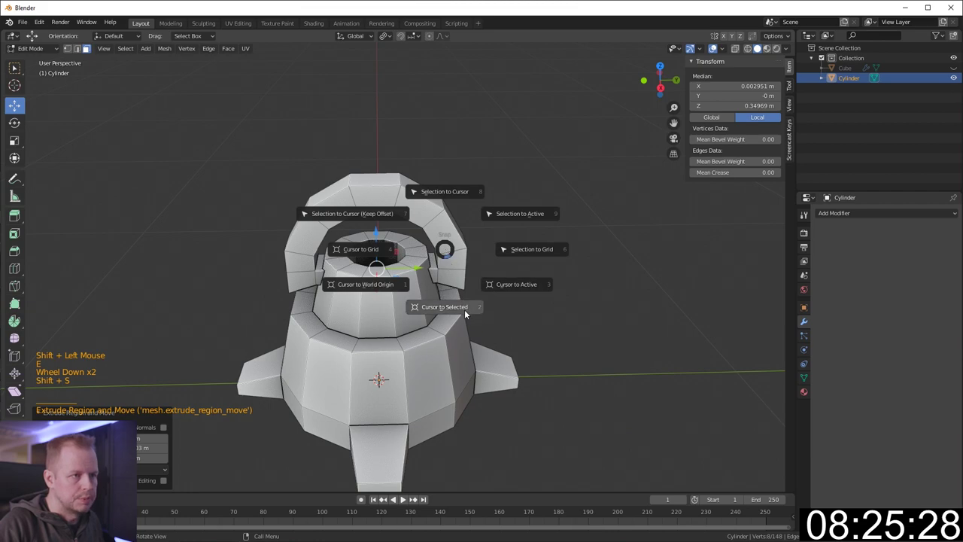
scroll(381, 249, "up", 2)
scroll(382, 249, "down", 2)
key("shift+a")
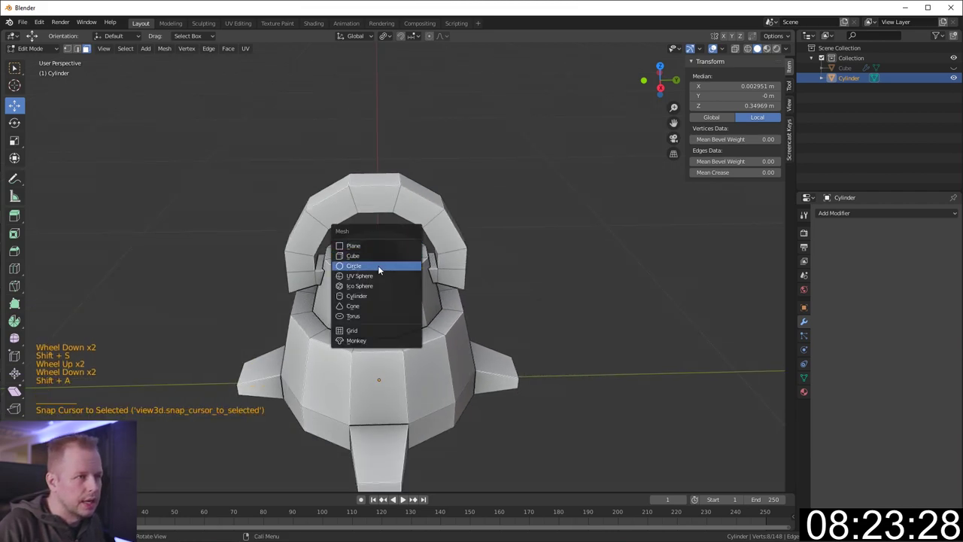
left_click(375, 255)
Scale the new cube down so it fits inside the neck's recess
scroll(623, 198, "down", 7)
key("s")
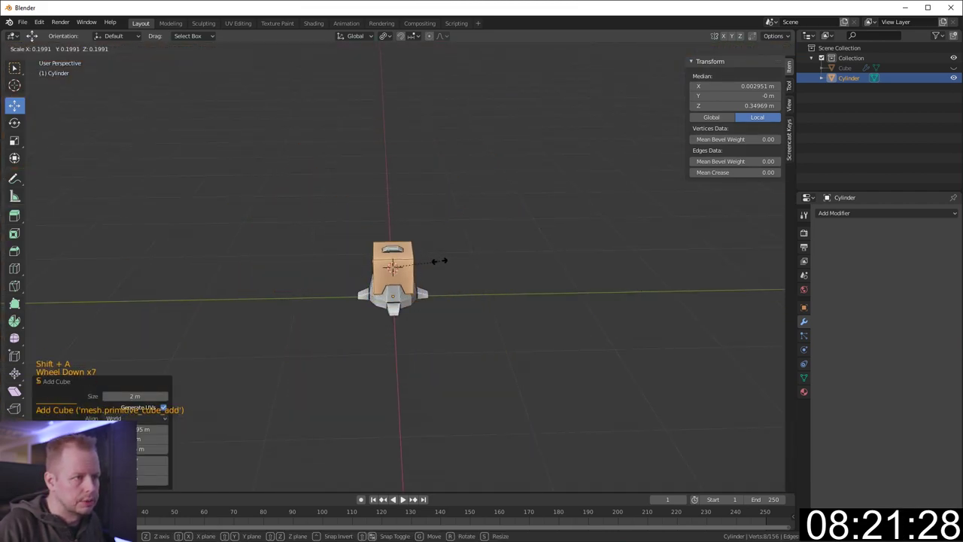
left_click(432, 263)
scroll(469, 221, "up", 9)
key("s")
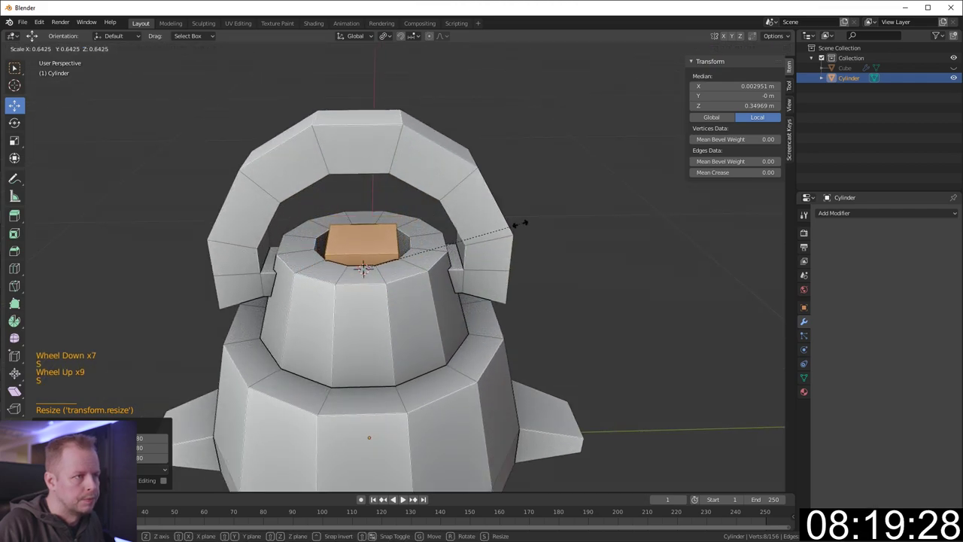
Extrude the cube's top face up about 0.04 m and flare it outward, widening it along Y past the arch
left_click(391, 229)
key("e")
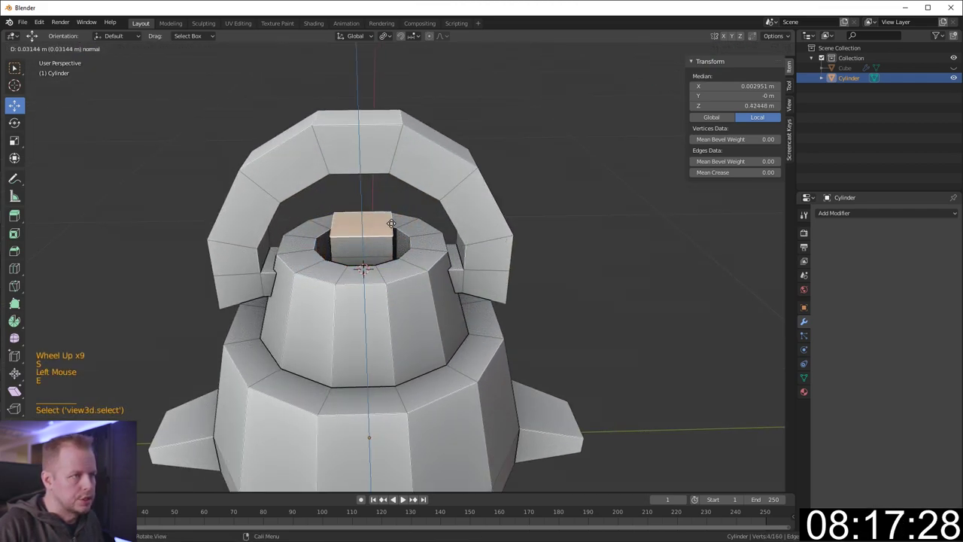
left_click(391, 224)
key("s")
left_click(482, 216)
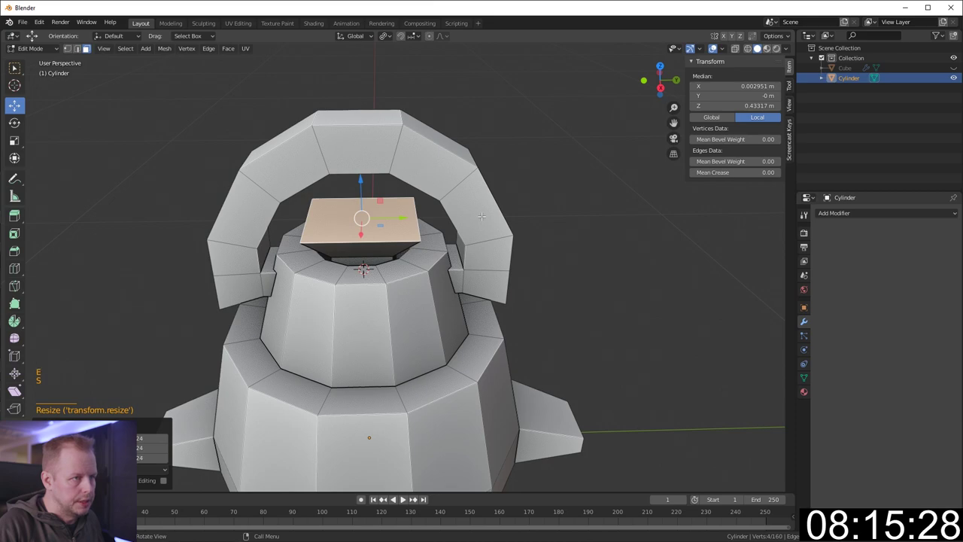
key("s")
left_click(698, 227)
scroll(661, 252, "down", 2)
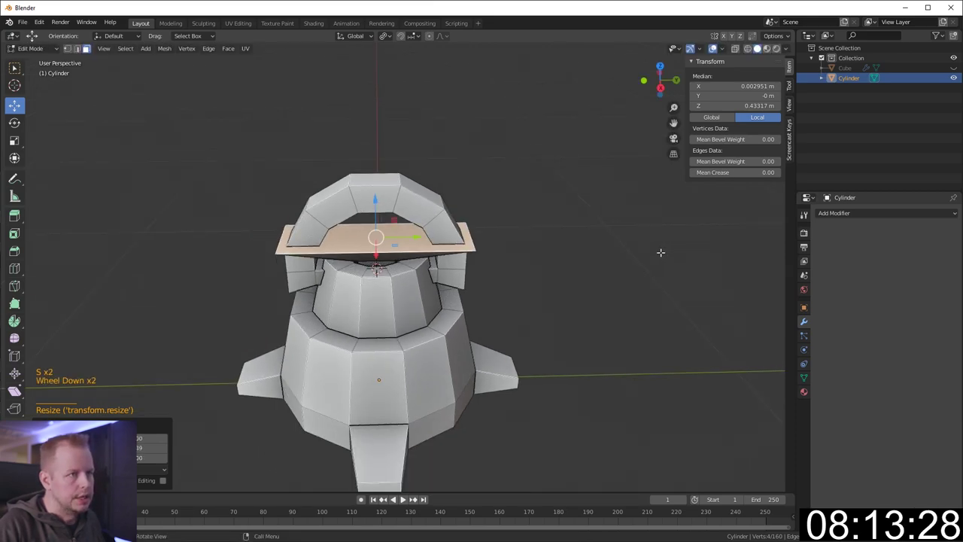
Extrude the flared face up about 0.15 m and taper it by scaling it inward uniformly and further along Y
key("e")
left_click(616, 200)
key("s")
left_click(578, 212)
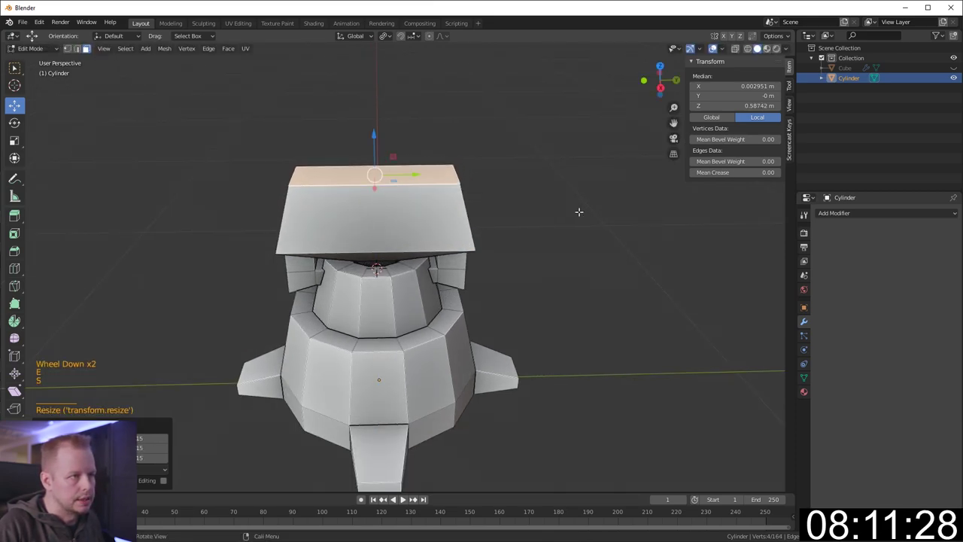
key("s")
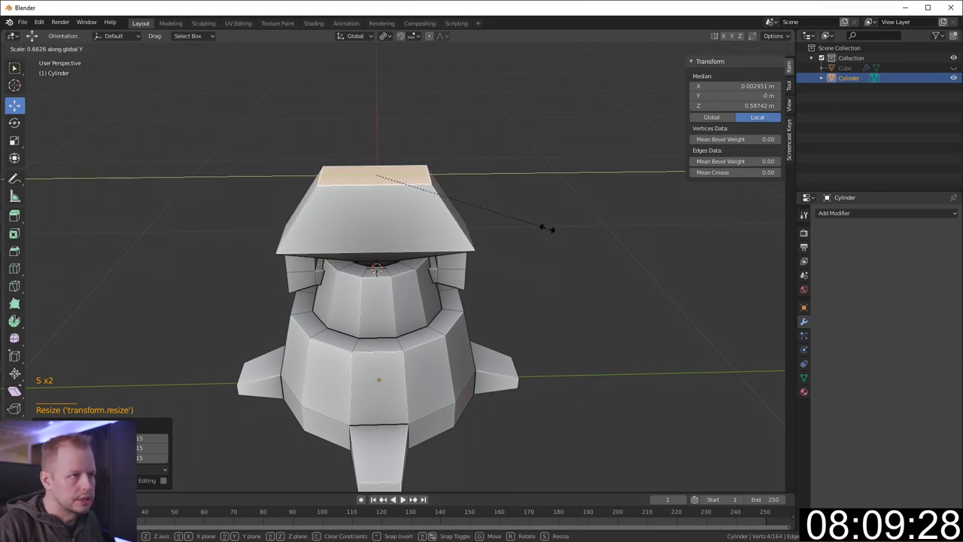
left_click(560, 228)
Inset the top face of the tapered head block
key("KP_3")
scroll(558, 226, "down", 8)
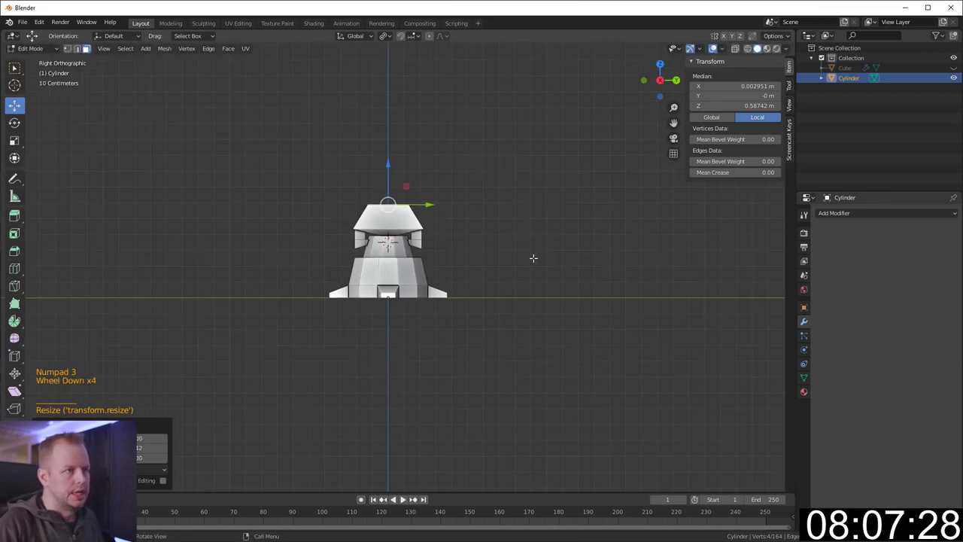
middle_click_drag(533, 255, 412, 276, "shift")
scroll(382, 324, "up", 3)
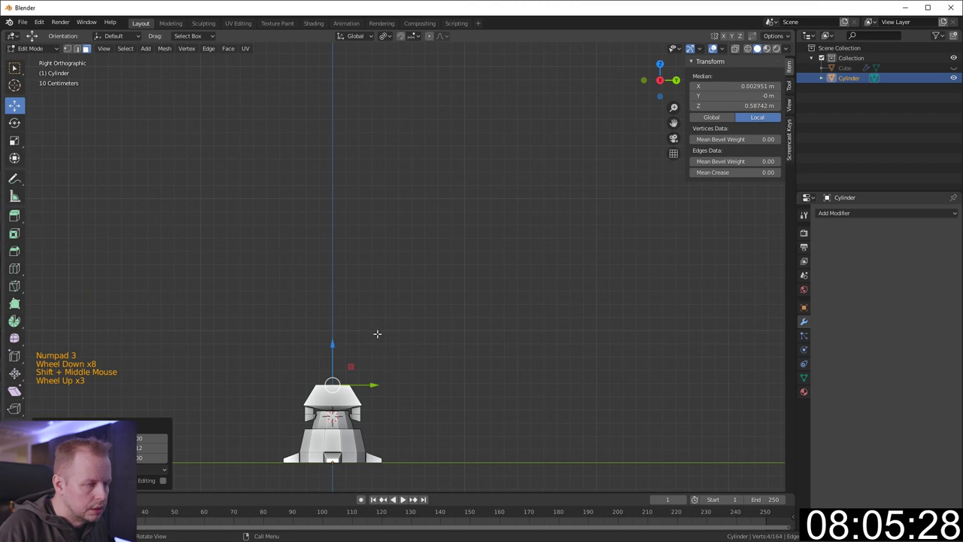
middle_click_drag(377, 333, 416, 366)
key("i")
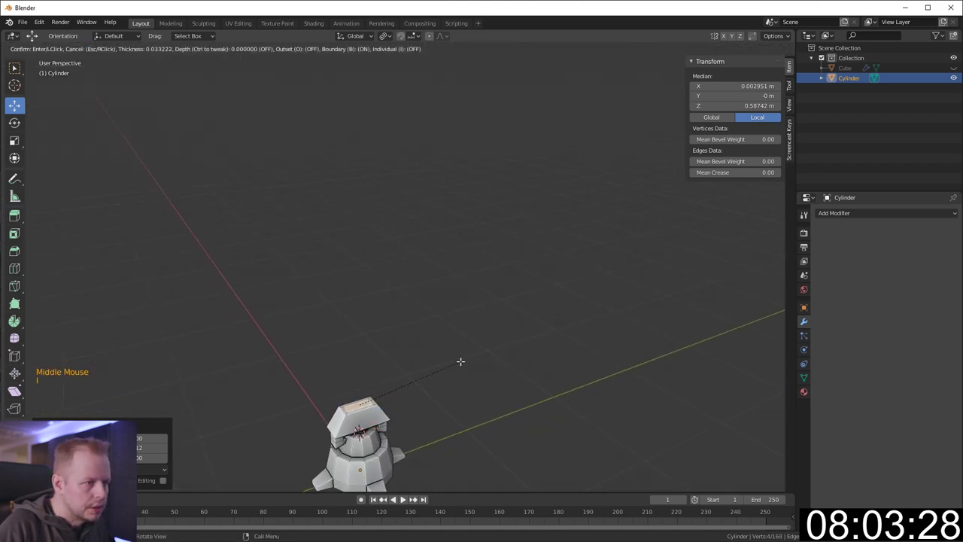
left_click(462, 361)
Extrude the inset face up about 0.74 m into a tall column in the right view
key("KP_3")
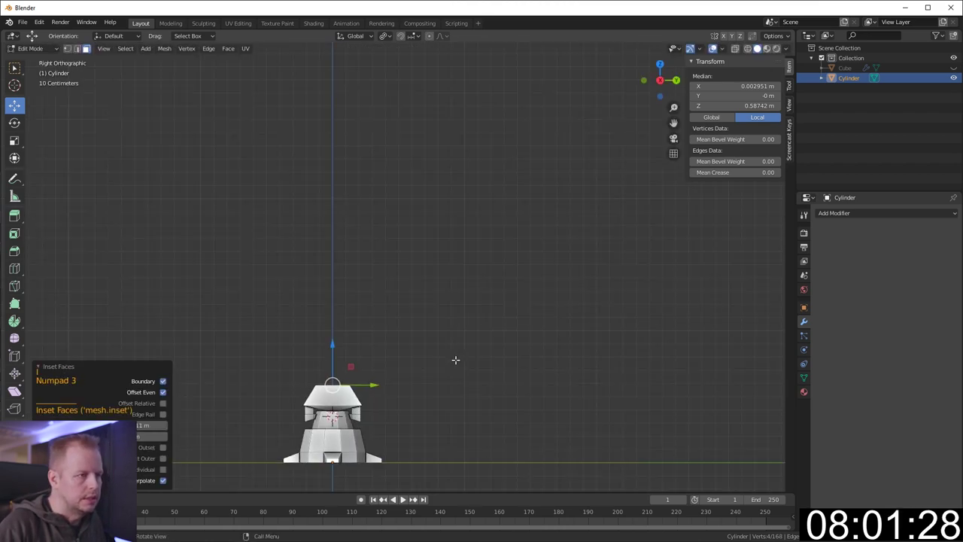
key("e")
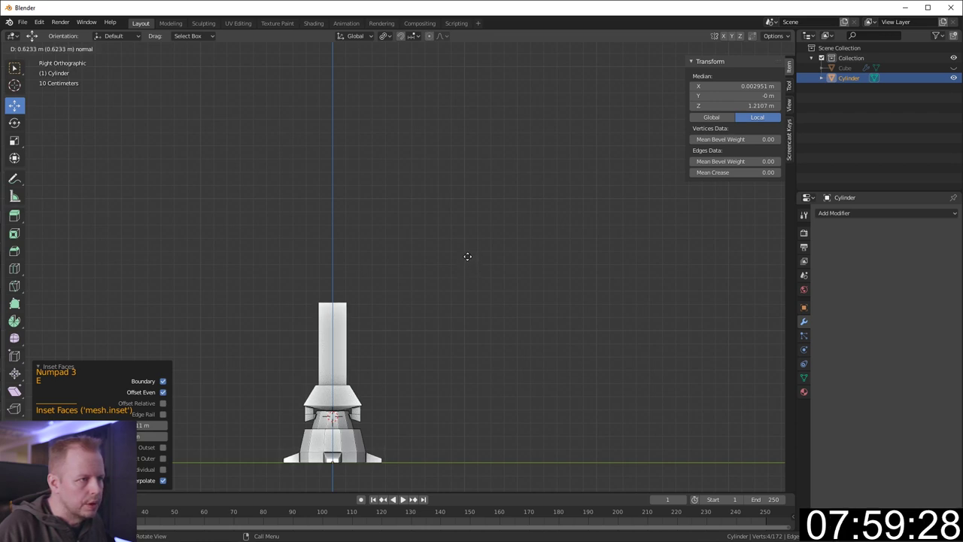
left_click(406, 219)
Duplicate the whole column and move the copy up about 0.8 m along Z, leaving a small gap above the original
middle_click_drag(406, 219, 419, 238)
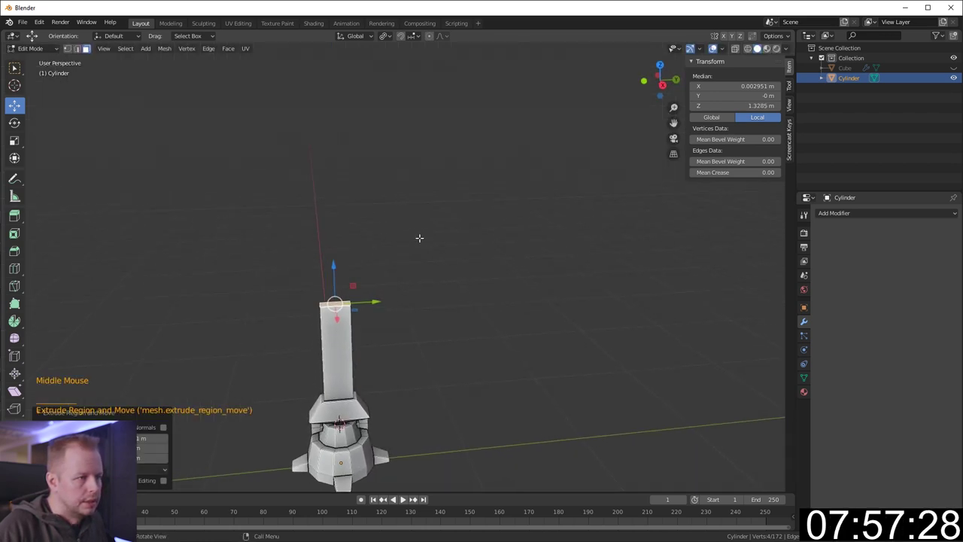
key("ctrl+KP_Add")
key("shift+d")
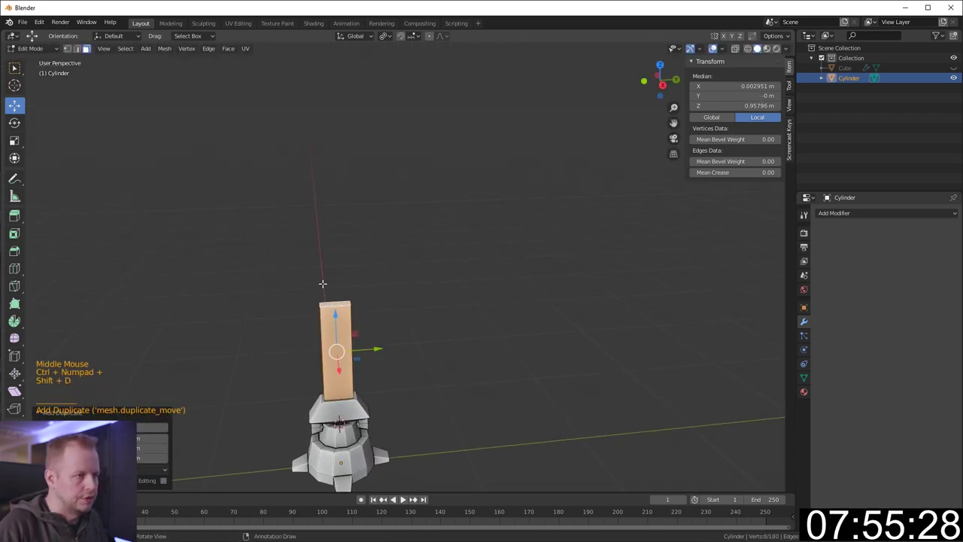
left_click(336, 215)
Switch to edge selection and deselect the duplicated column
key("2")
scroll(361, 212, "up", 2)
middle_click_drag(382, 224, 341, 226)
key("2")
key("a")
key("a")
key("a")
key("a")
key("a")
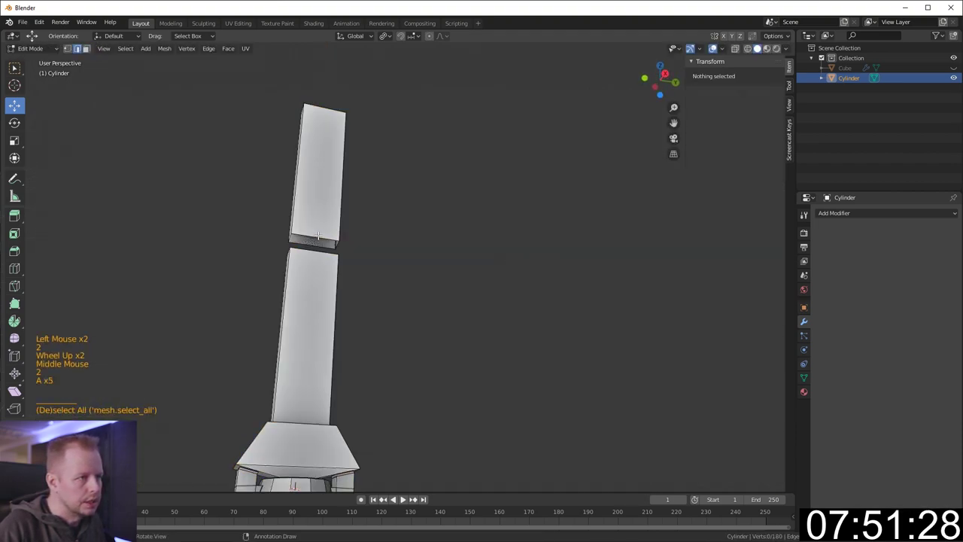
Try to close the upper column's open bottom by extruding its edge selection and filling a face
left_click(318, 237, "alt+shift")
key("e")
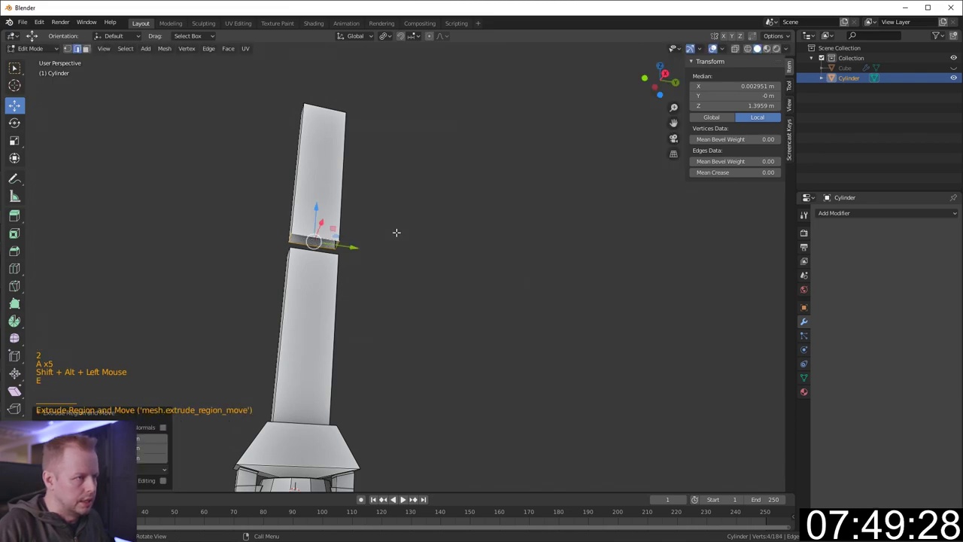
key("f")
middle_click_drag(397, 232, 414, 232)
key("ctrl+z")
key("ctrl+z")
key("ctrl+z")
key("ctrl+z")
key("ctrl+z")
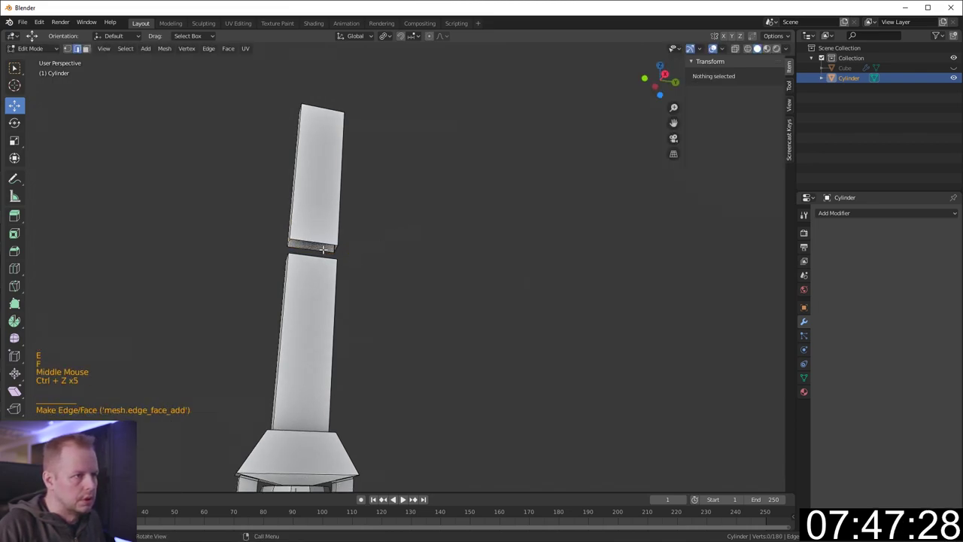
Select the edge loop around the upper column's open bottom and fill it with a face
left_click(340, 245, "ctrl+shift")
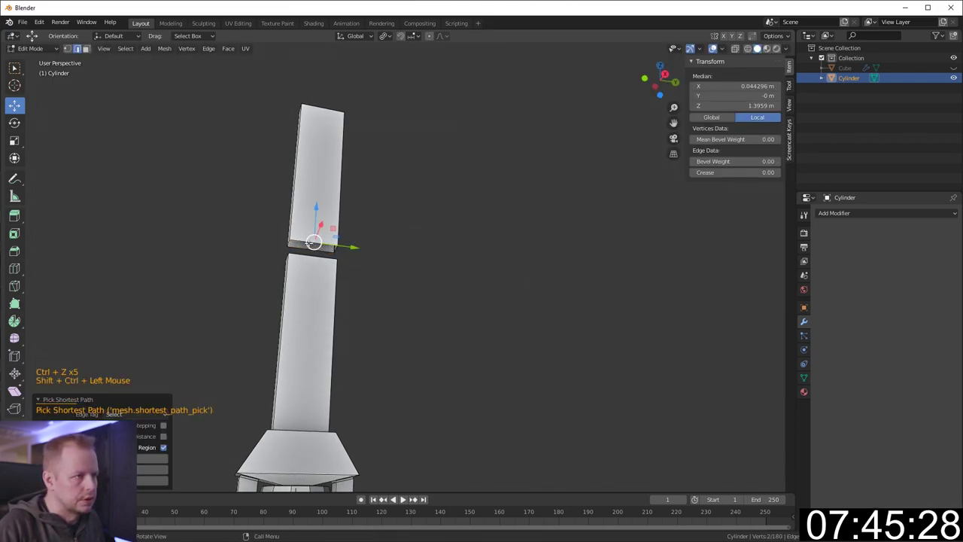
scroll(312, 242, "up", 4)
left_click(220, 229, "ctrl+shift")
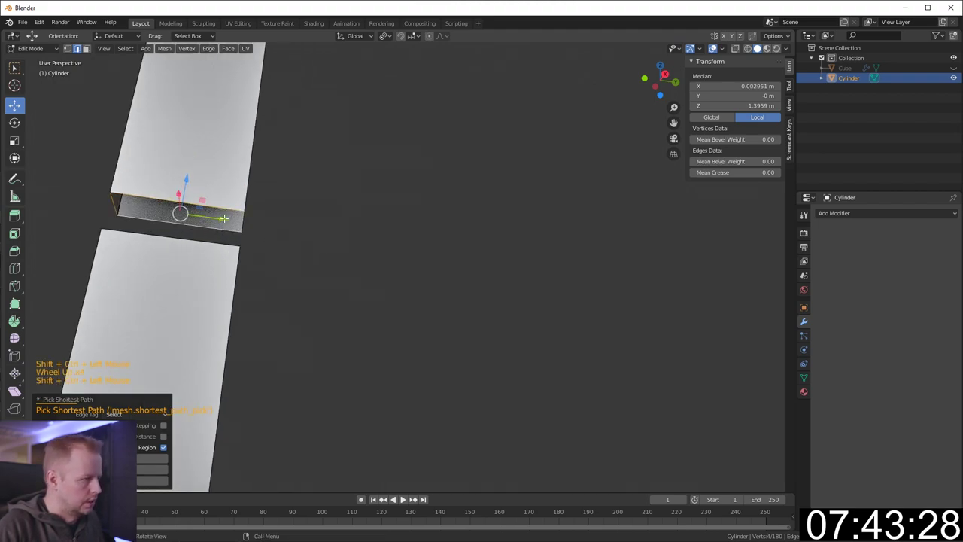
key("f")
key("Escape")
Snap the 3D cursor to the selected bottom of the upper column
middle_click_drag(223, 214, 275, 208)
key("shift+s")
left_click(233, 298)
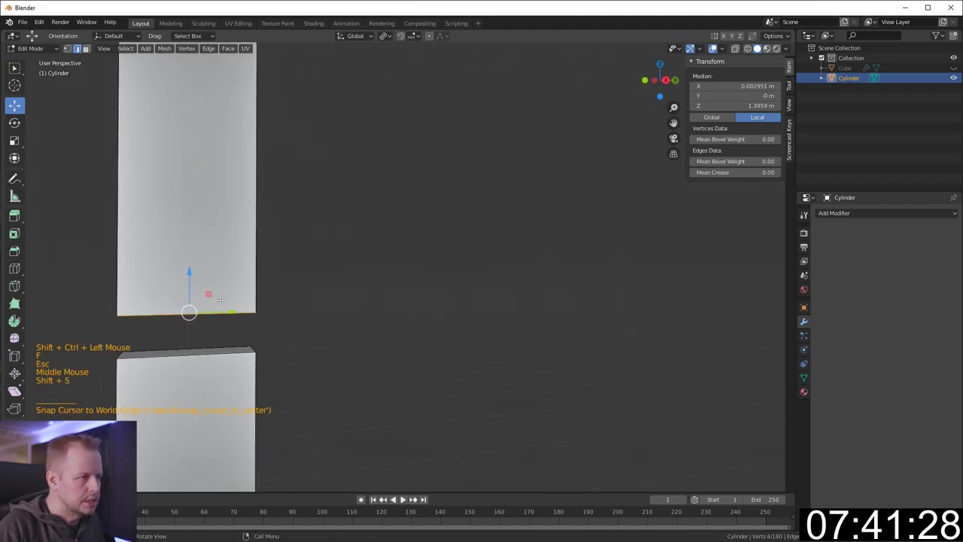
key("shift+s")
left_click(231, 358)
Add a 12-vertex cylinder at the 3D cursor and rotate it 90° around Y
scroll(279, 288, "down", 5)
middle_click_drag(279, 288, 346, 286)
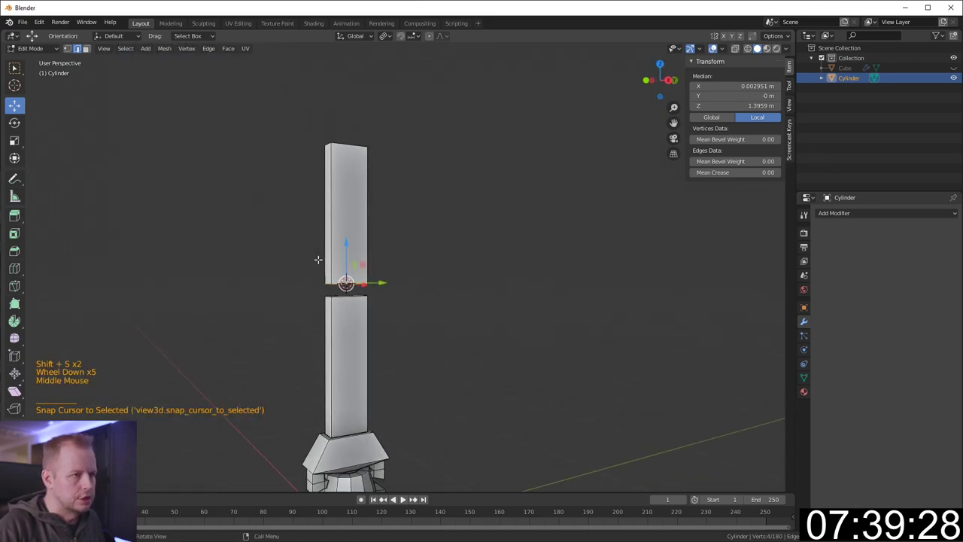
key("shift+a")
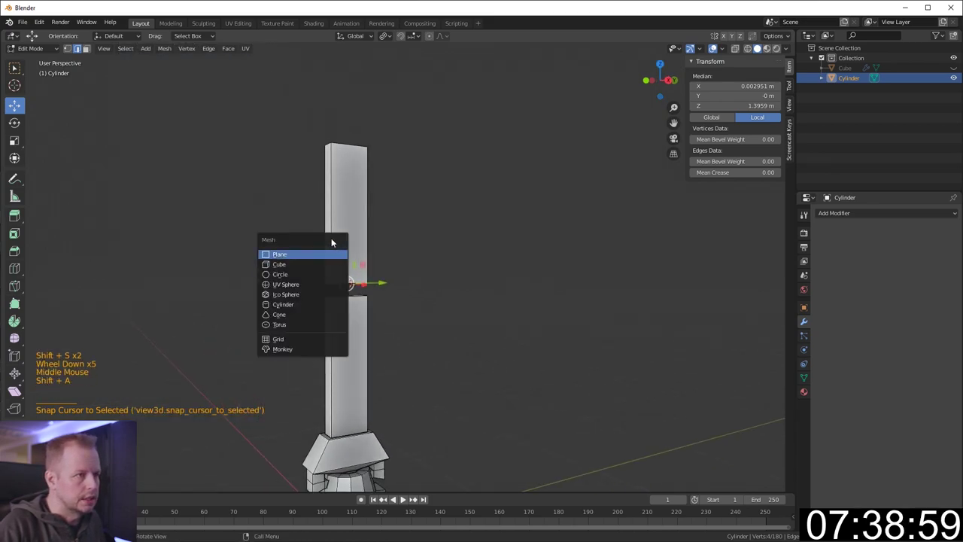
left_click(284, 304)
scroll(362, 266, "down", 4)
key("r")
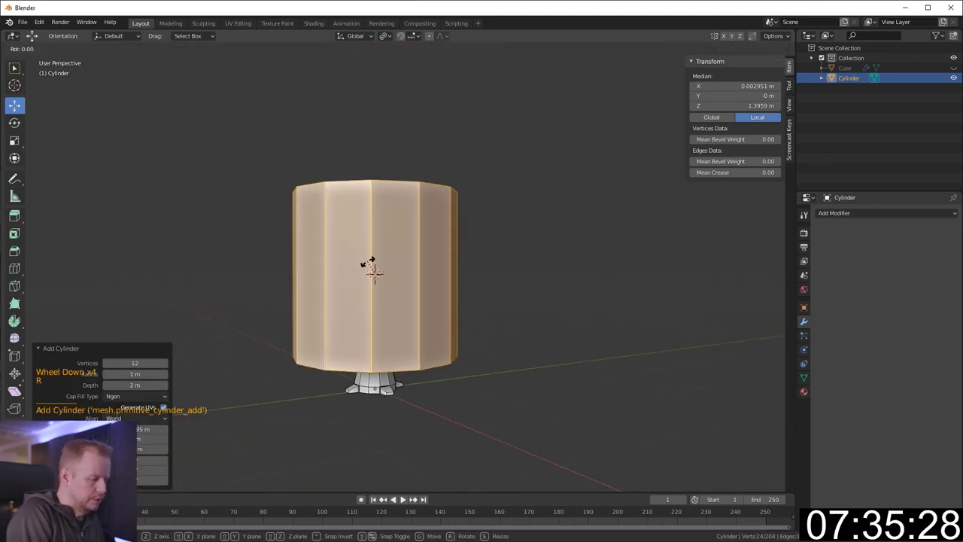
type("y90")
key("Return")
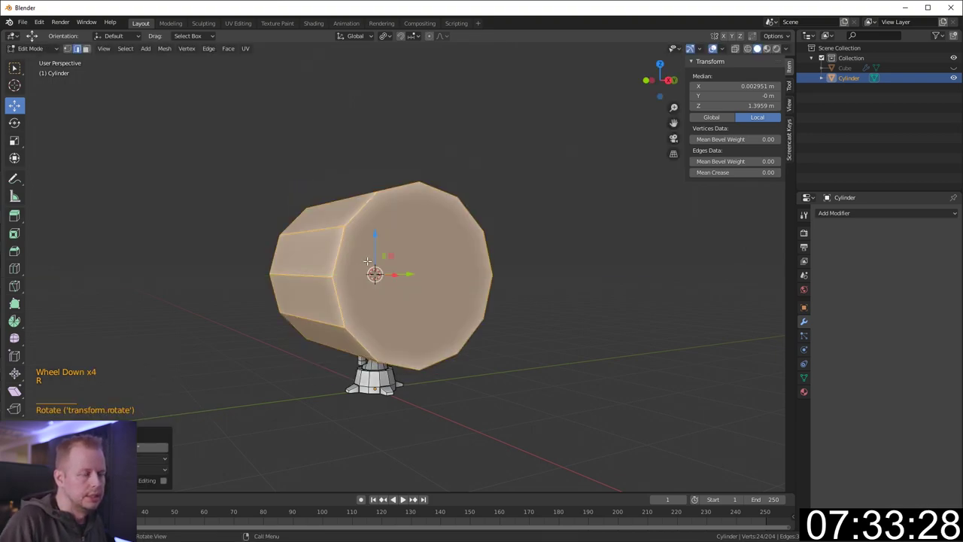
Scale the new cylinder down to slightly wider than the columns and shorten it along X into a joint disc
scroll(730, 197, "up", 6)
scroll(648, 239, "down", 3)
scroll(647, 238, "down", 1)
key("s")
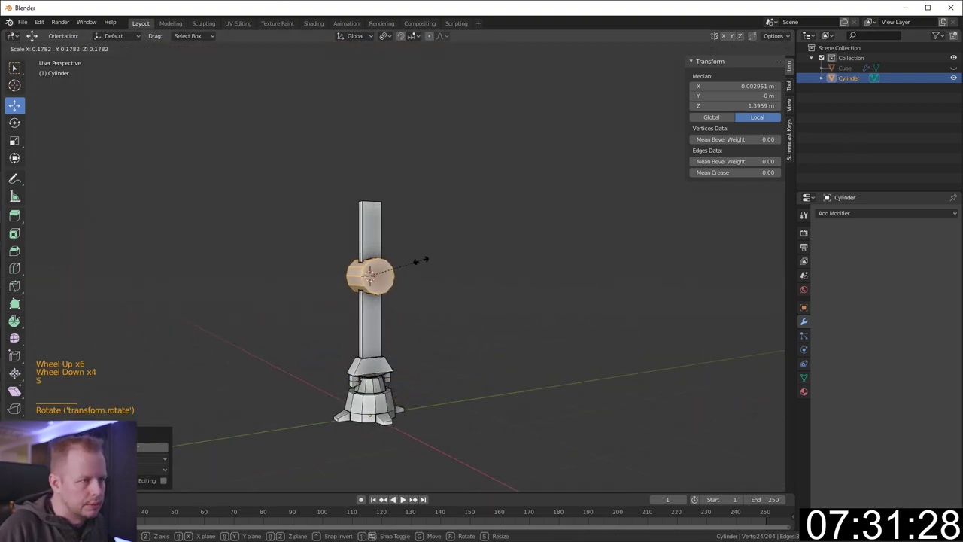
left_click(414, 260)
scroll(415, 260, "up", 4)
key("s")
left_click(481, 241)
middle_click_drag(481, 241, 436, 294)
key("s")
key("x")
left_click(399, 259)
Knife two parallel cuts across the joint disc's front end face, connecting opposite rim vertices around a central band
scroll(430, 264, "up", 5)
key("1")
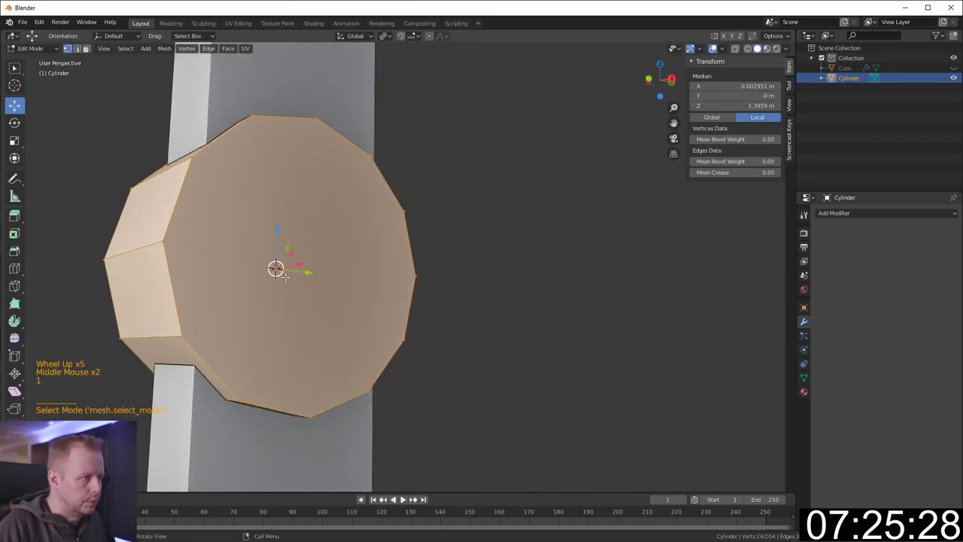
key("k")
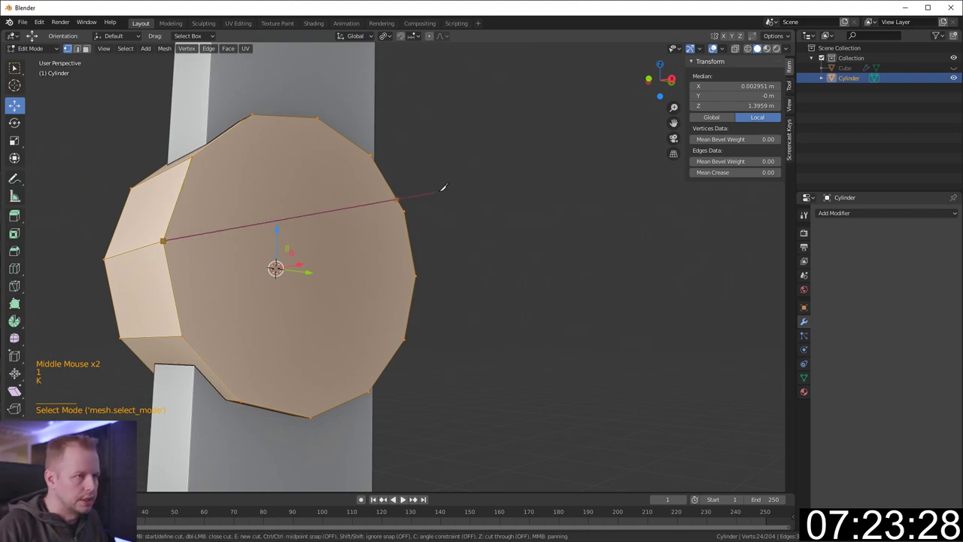
left_click(405, 211)
key("Return")
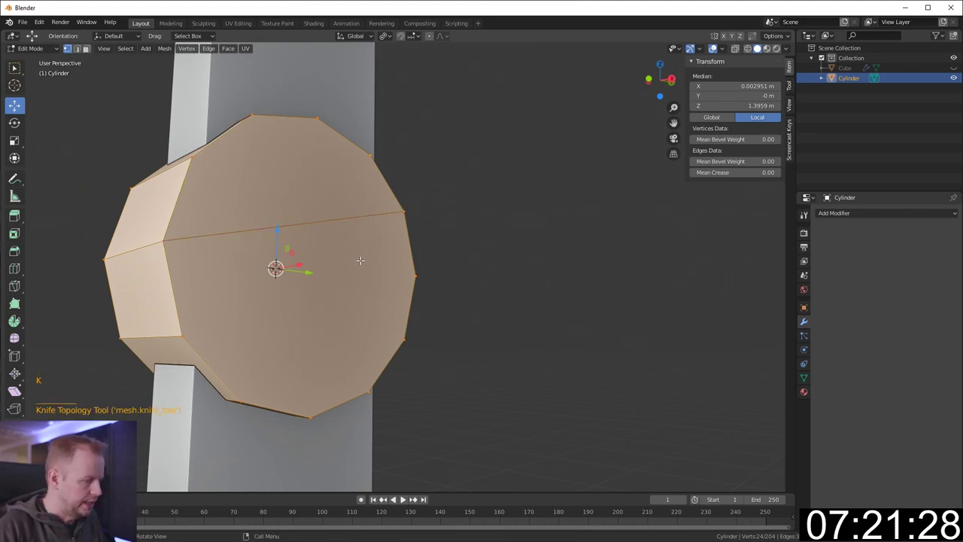
key("k")
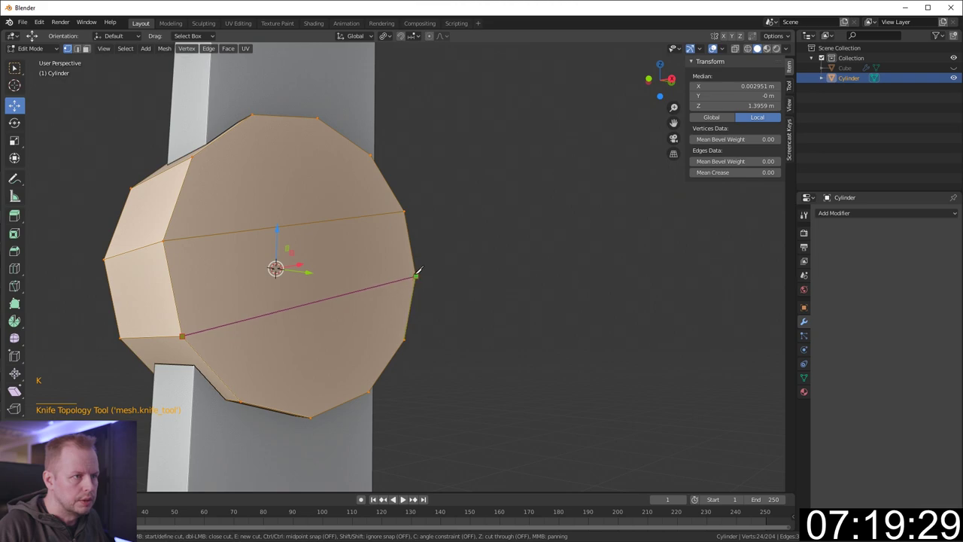
left_click(415, 276)
key("Return")
Knife two matching cuts across the joint disc's opposite end face between its rim vertices
middle_click_drag(173, 256, 291, 232)
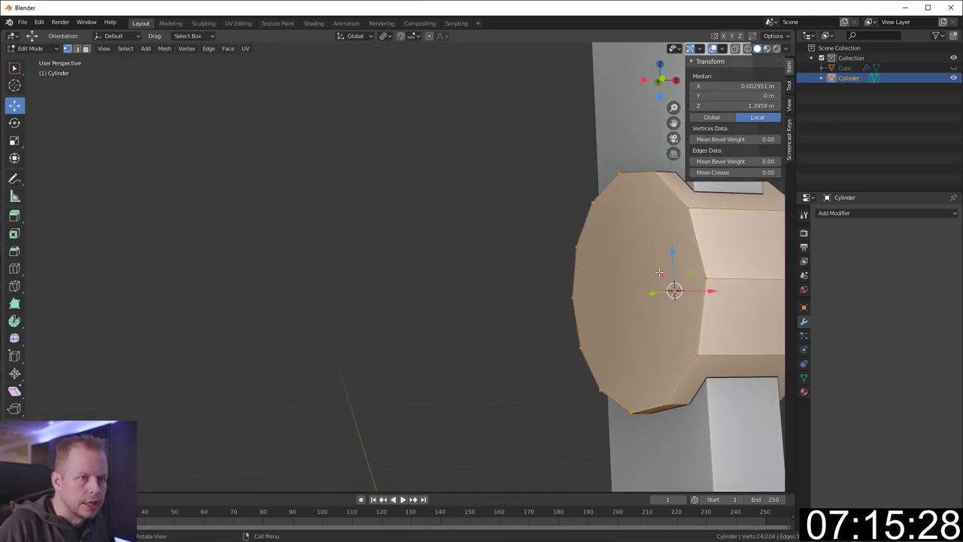
key("k")
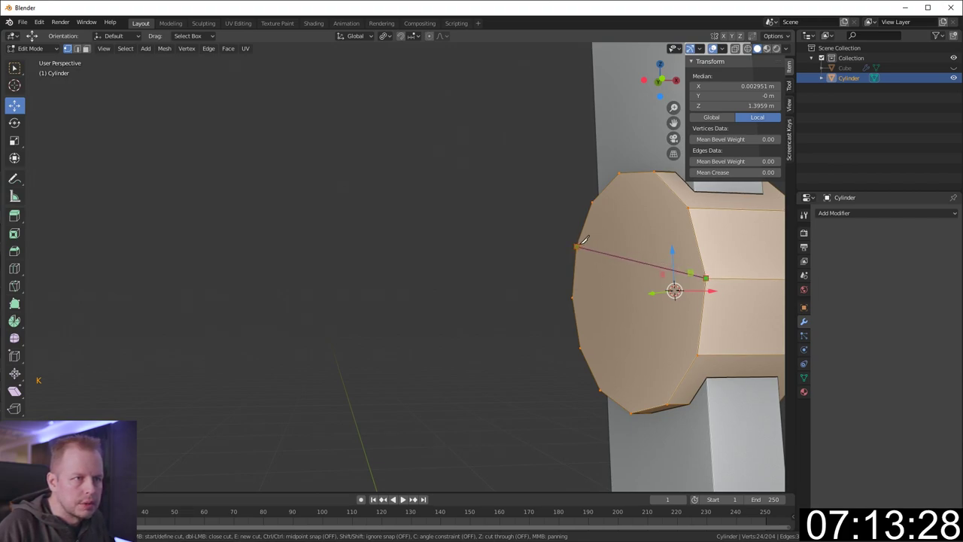
left_click(578, 245)
key("k")
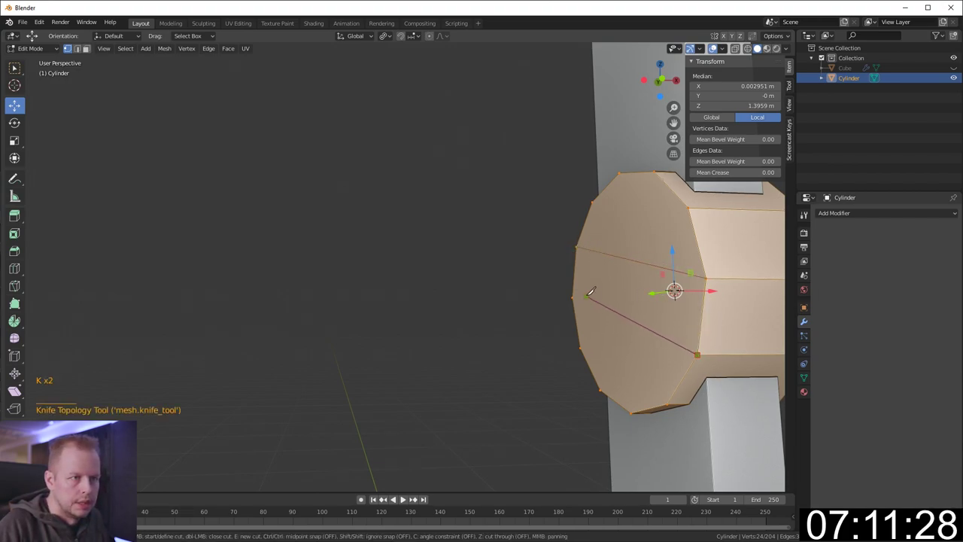
left_click(573, 297)
key("Return")
Inset the outer segments on both end faces of the joint disc by about 0.015 m and extrude them slightly inward
middle_click_drag(625, 290, 605, 293)
key("3")
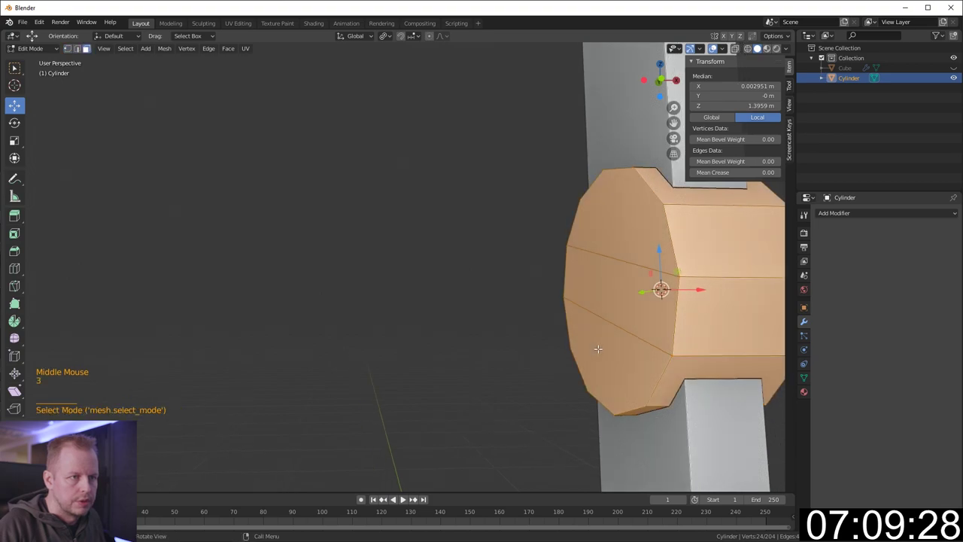
left_click(599, 347)
left_click(630, 233, "shift")
middle_click_drag(694, 233, 526, 236)
left_click(138, 218, "shift")
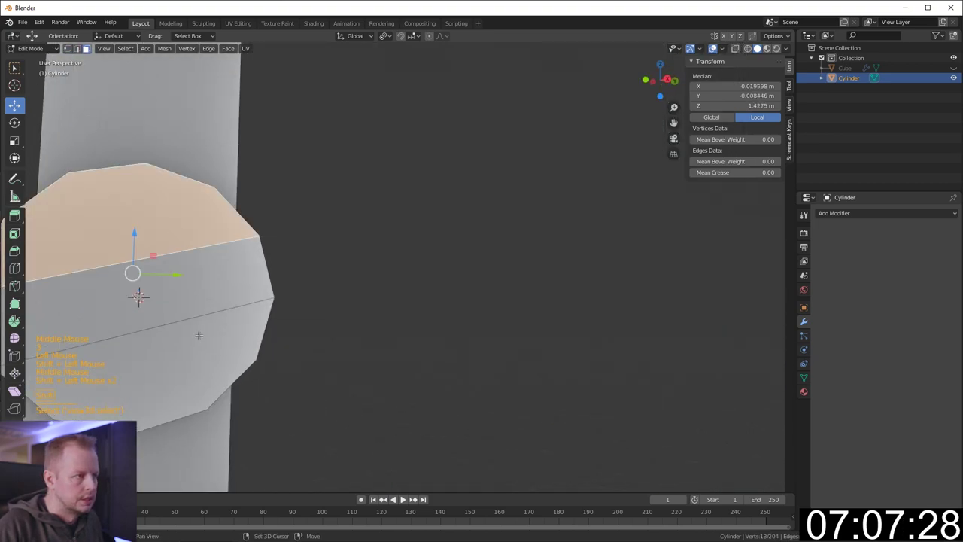
scroll(359, 281, "down", 2)
left_click(259, 324, "shift")
key("i")
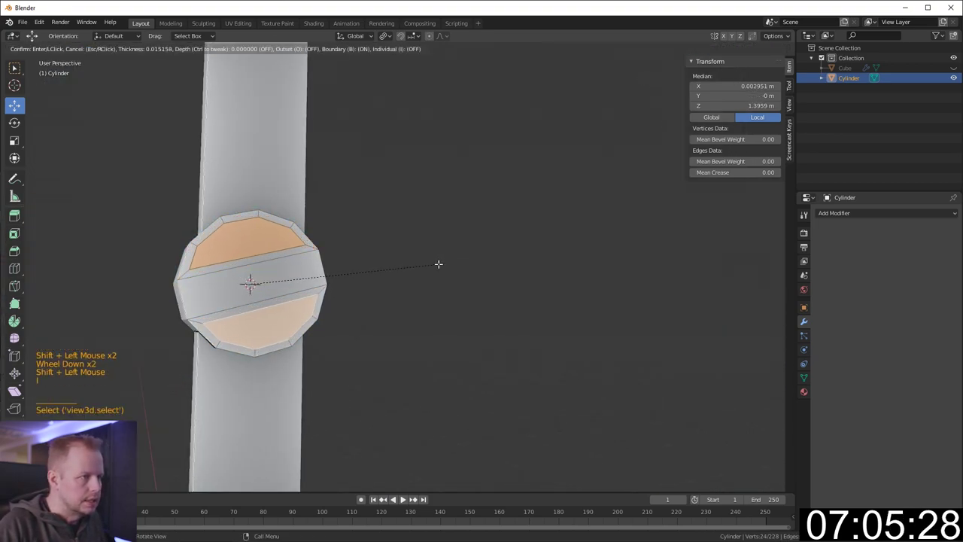
left_click(437, 264)
key("e")
left_click(432, 263)
Lower the upper column's top face to roughly half the column's height
scroll(424, 256, "down", 5)
middle_click_drag(423, 255, 344, 251)
left_click(343, 240)
left_click(343, 197)
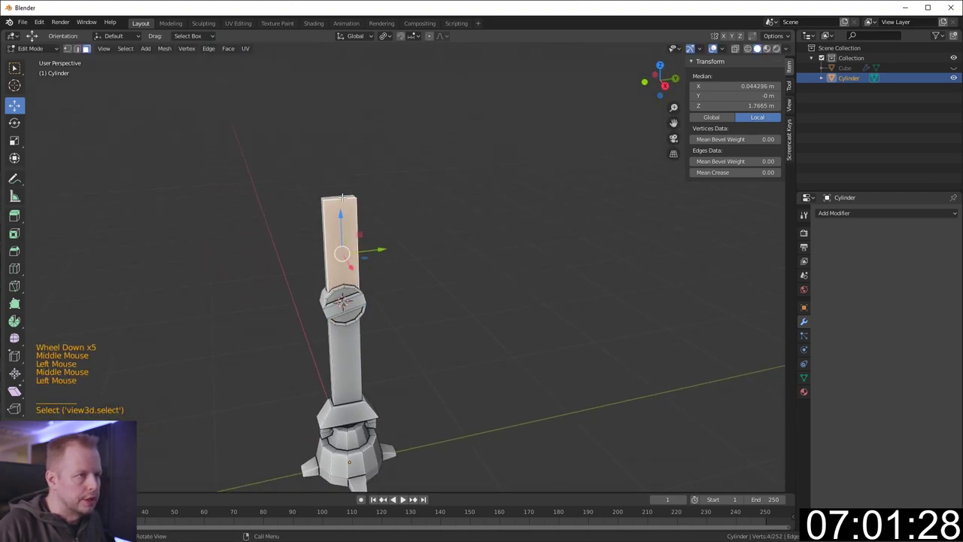
left_click_drag(340, 167, 342, 222)
Extrude the upper column's top face up about 0.02 m and scale it slightly outward
key("e")
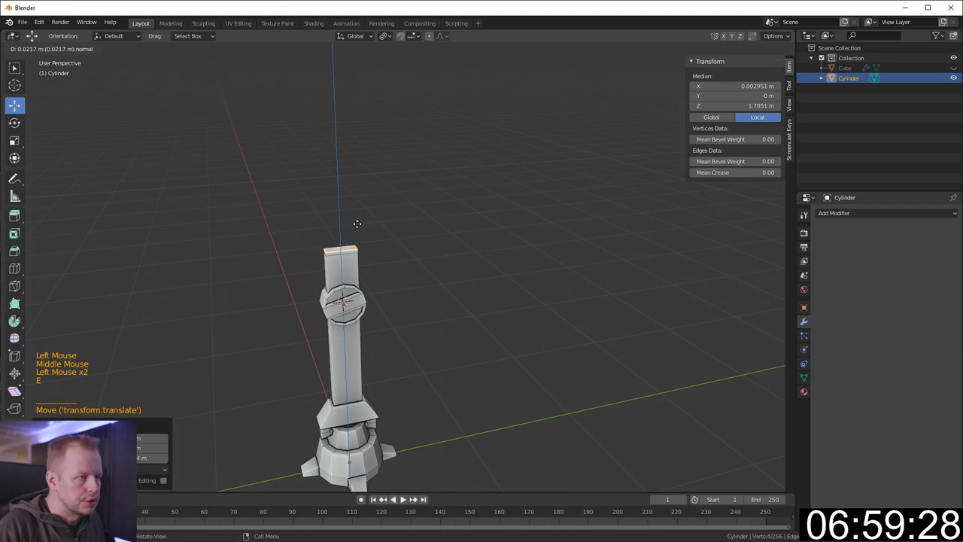
left_click(358, 224)
key("s")
left_click(369, 222)
Extrude the widened top face about 0.39 m into a thicker section and raise it slightly more along Z
key("e")
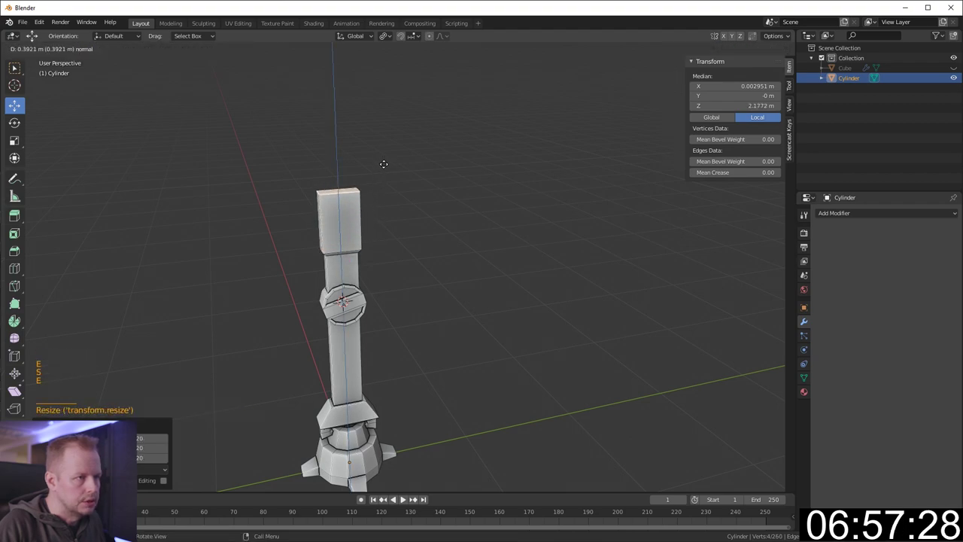
left_click(384, 164)
key("KP_3")
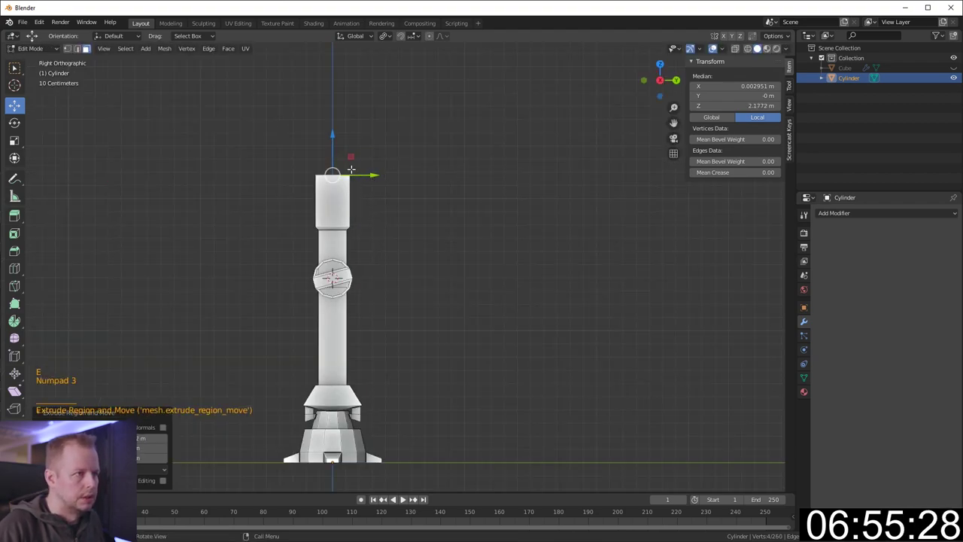
left_click_drag(334, 137, 336, 126)
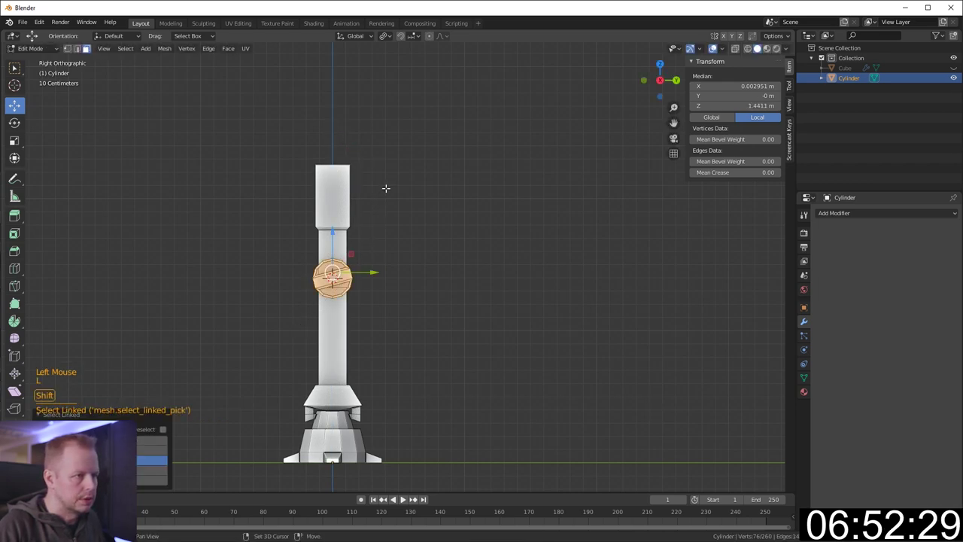
middle_click_drag(385, 188, 394, 286, "shift")
scroll(393, 287, "up", 2)
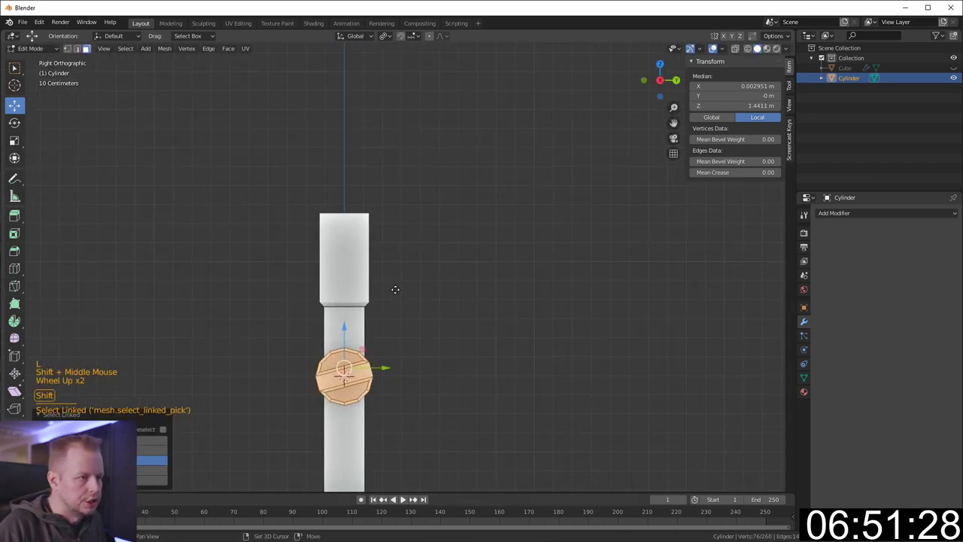
key("shift+d")
key("ctrl+z")
key("ctrl+z")
key("ctrl+z")
Duplicate the whole joint disc up to the thick section's top at about Z 2.30 m and scale it by about 1.07
left_click(359, 373)
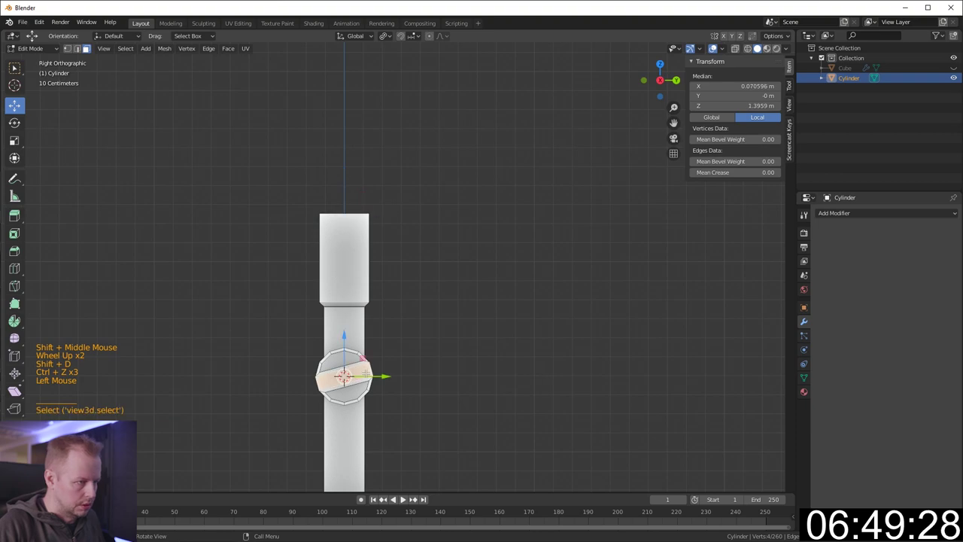
key("l")
key("shift+d")
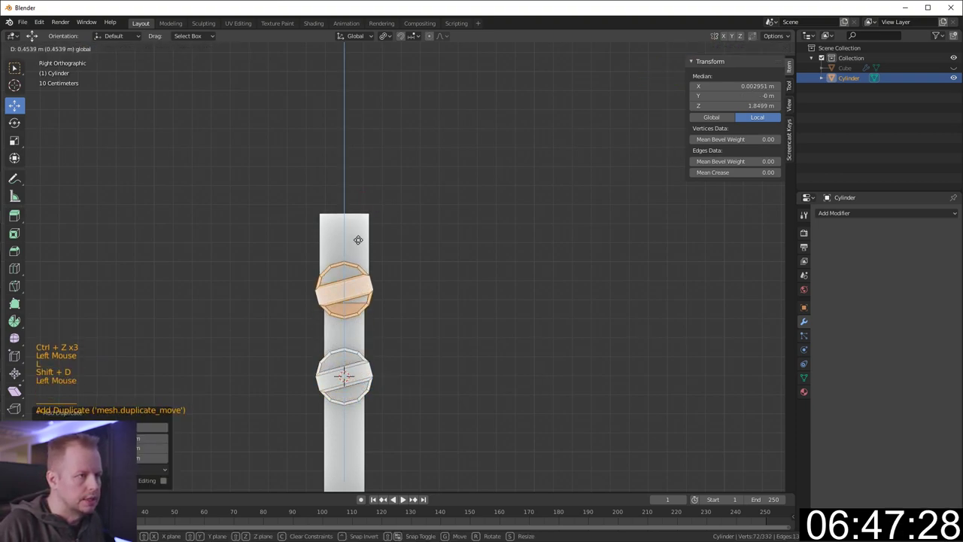
key("s")
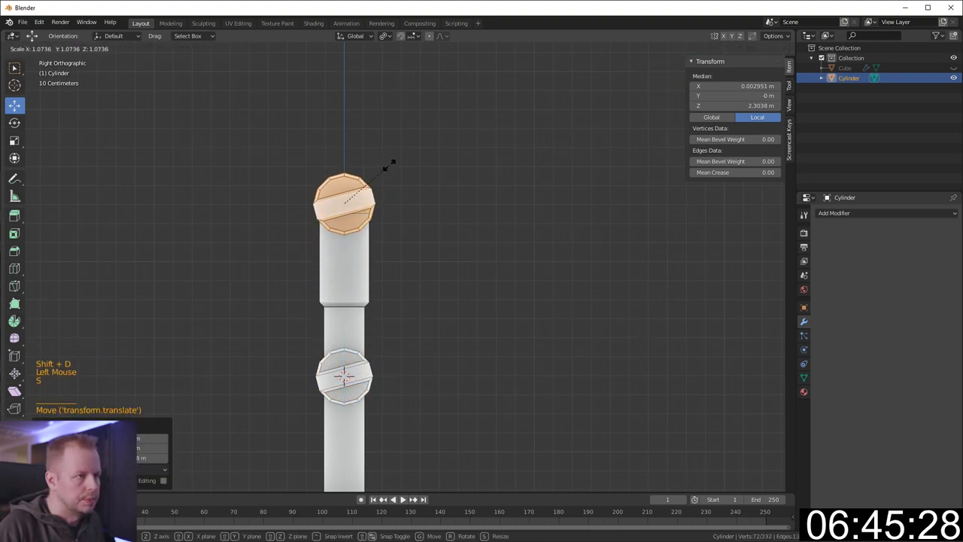
left_click(388, 165)
In the top view, move the whole jointed mesh about 0.41 m along X and -0.99 m along Y from the origin
scroll(389, 165, "down", 3)
middle_click_drag(389, 166, 434, 202)
scroll(434, 202, "up", 3)
scroll(437, 206, "down", 1)
scroll(437, 206, "down", 1)
key("KP_7")
scroll(395, 319, "down", 2)
key("Tab")
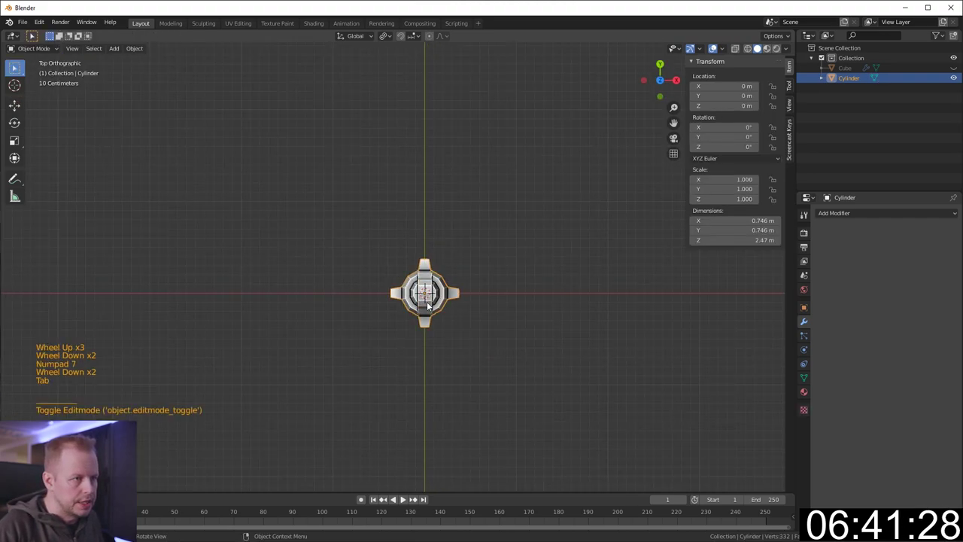
key("Tab")
key("a")
key("g")
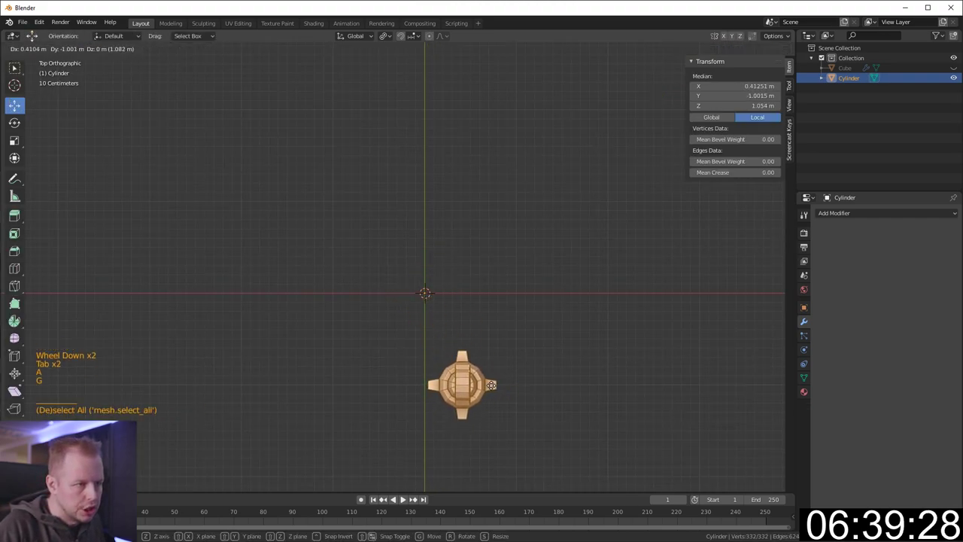
left_click(491, 383)
Return to Object Mode, unhide the hidden cube and select only it
middle_click_drag(490, 384, 486, 278)
scroll(498, 262, "down", 1)
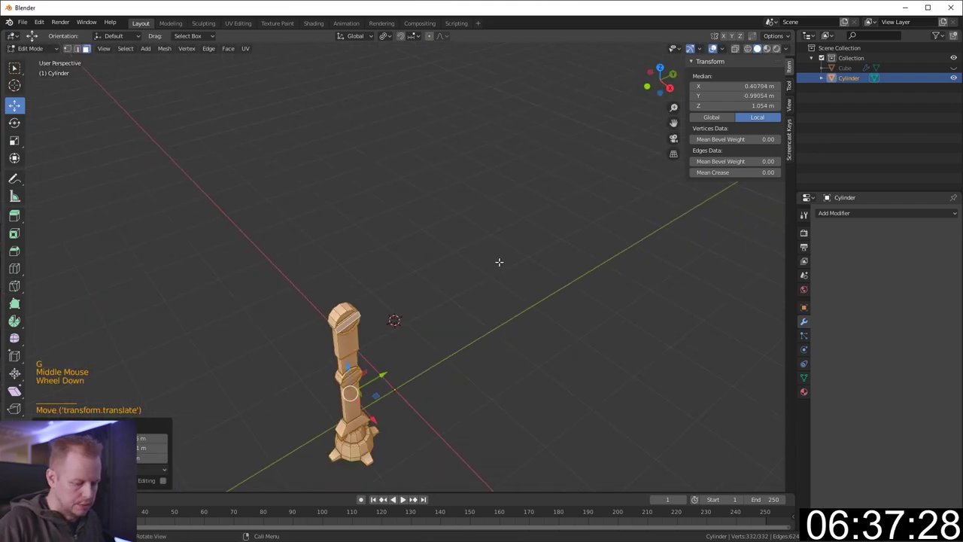
key("Tab")
key("alt+h")
scroll(415, 274, "down", 4)
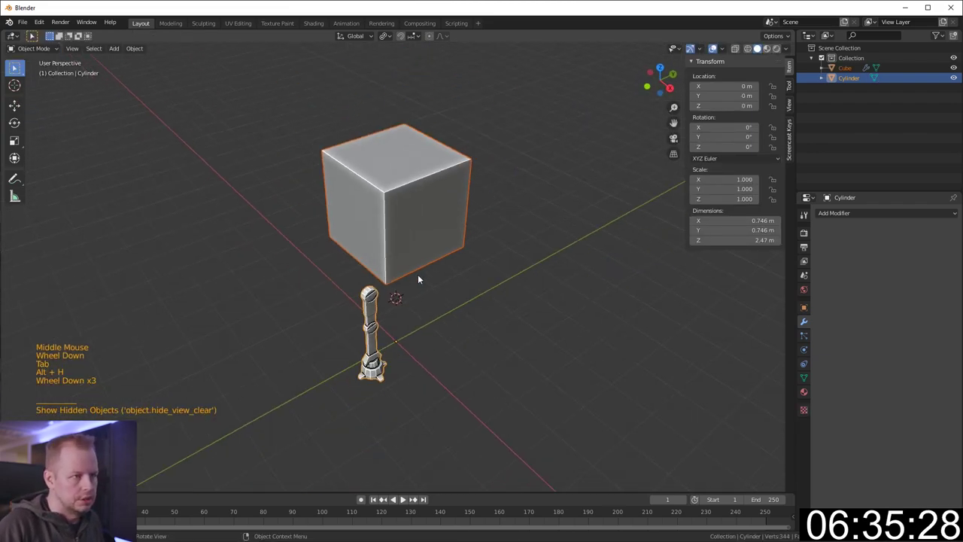
left_click(408, 246)
Lower the cube's top face and bring the block down so that it sits just above the upper joint
key("KP_3")
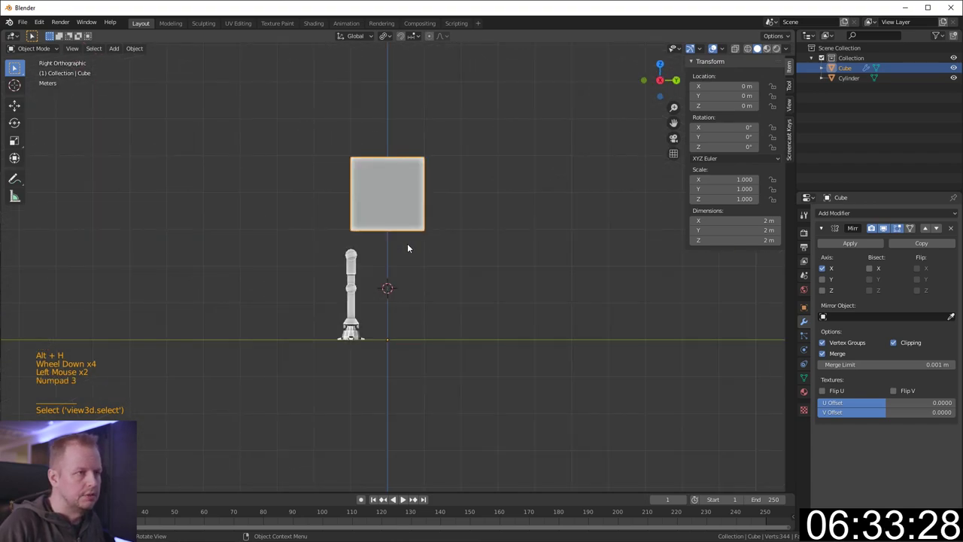
key("Tab")
middle_click_drag(407, 243, 415, 196)
left_click(401, 164)
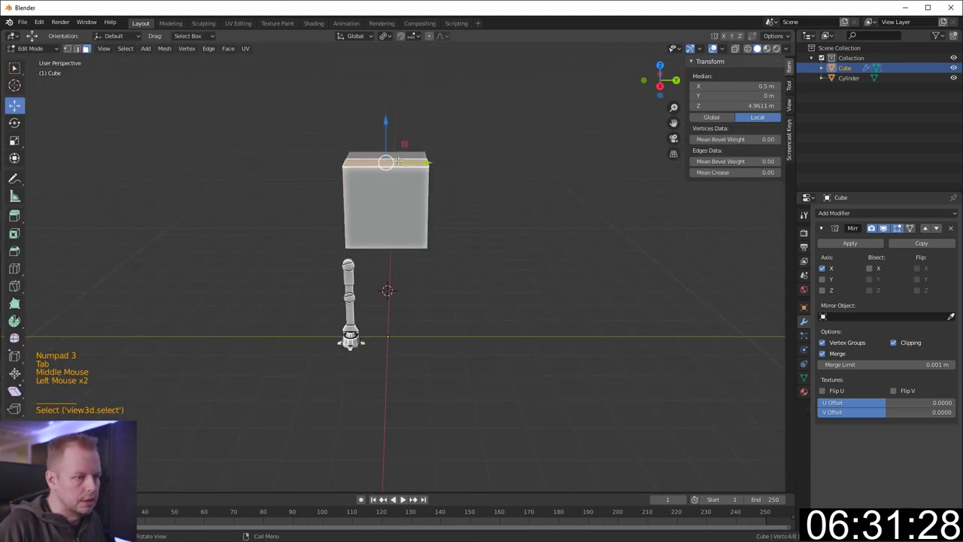
key("KP_3")
left_click_drag(389, 116, 389, 182)
key("a")
Narrow the mirrored block by moving its side face about 0.45 m inward along X
middle_click_drag(388, 182, 475, 228)
scroll(357, 243, "up", 2)
left_click(357, 243)
left_click(451, 209)
left_click_drag(482, 225, 462, 227)
middle_click_drag(462, 227, 467, 265)
Extrude the block's front face about 0.18 m outward, scale it down slightly and shift it about 0.11 m down
middle_click_drag(405, 277, 401, 245)
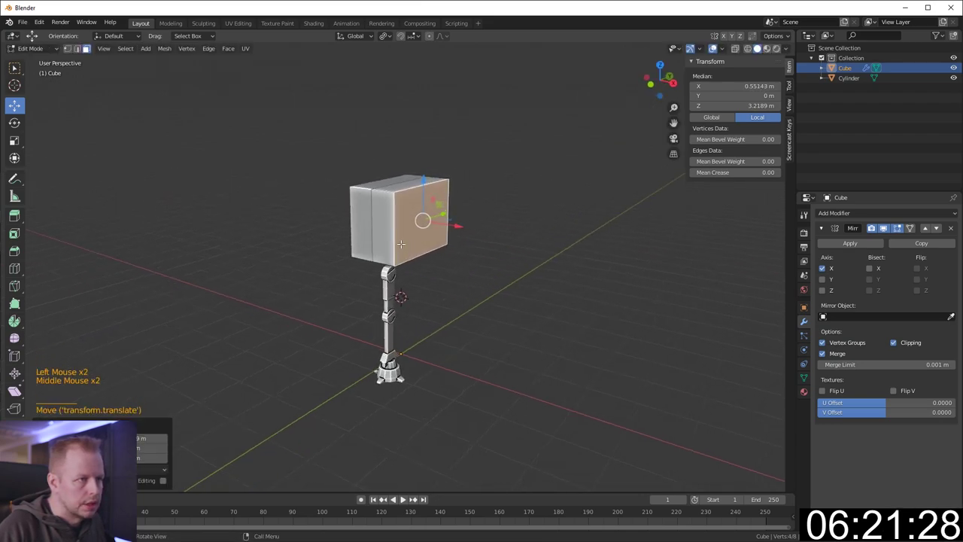
left_click(373, 237)
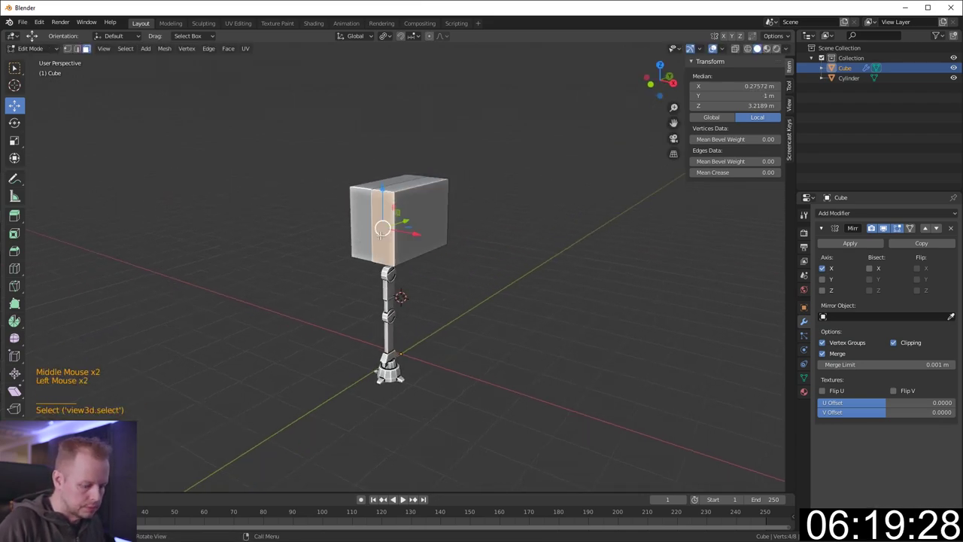
key("KP_3")
scroll(339, 241, "up", 3)
key("e")
left_click(519, 201)
key("s")
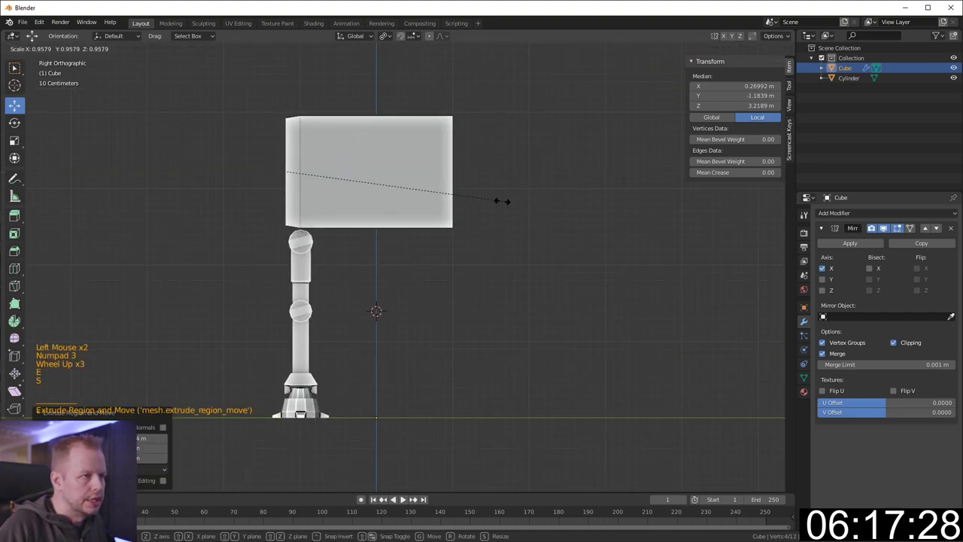
left_click(479, 200)
key("g")
left_click(470, 208)
key("g")
key("g")
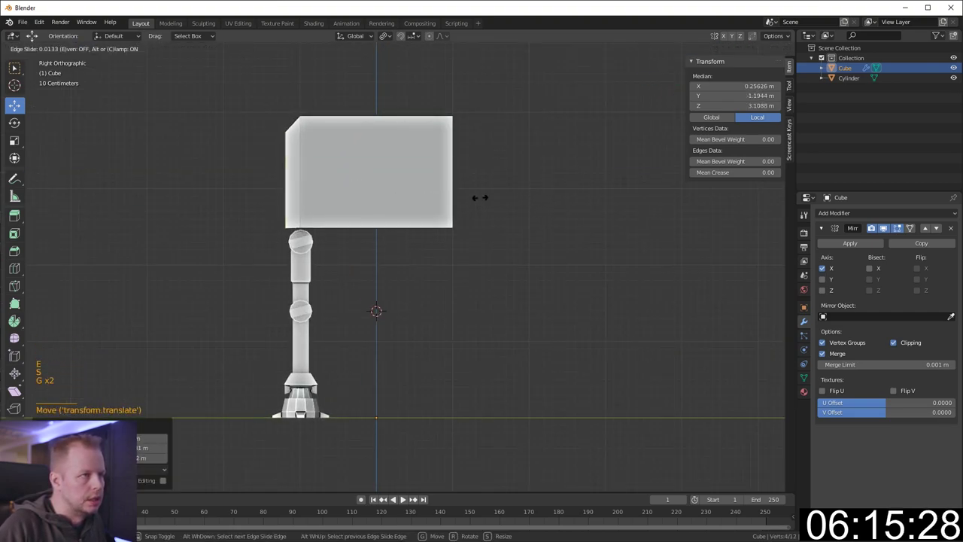
left_click(481, 195)
key("e")
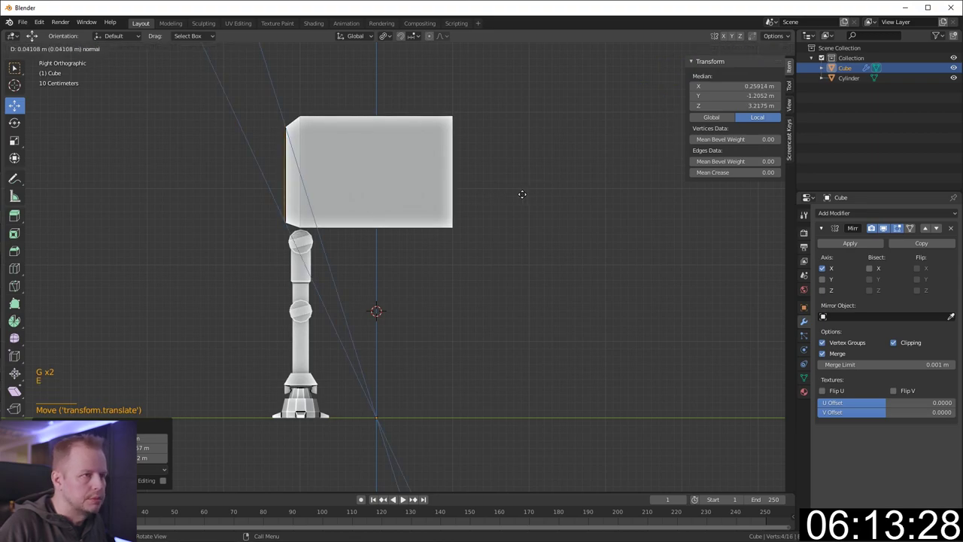
right_click(463, 199)
key("ctrl+z")
key("ctrl+z")
key("ctrl+z")
Scale the bevelled front face down a little more and move it about 0.03 m up and back toward the block
middle_click_drag(516, 193, 431, 182)
key("s")
left_click(450, 187)
key("KP_3")
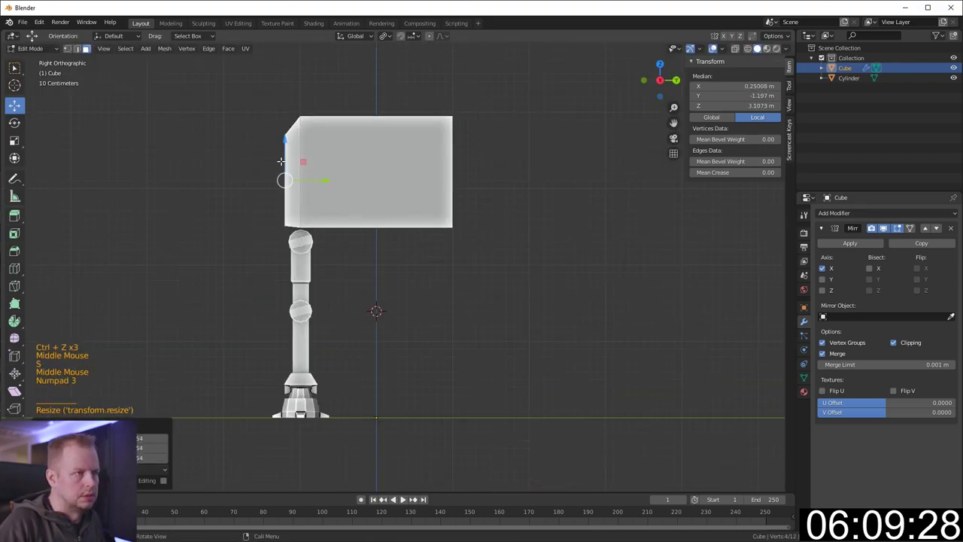
key("g")
left_click(431, 138)
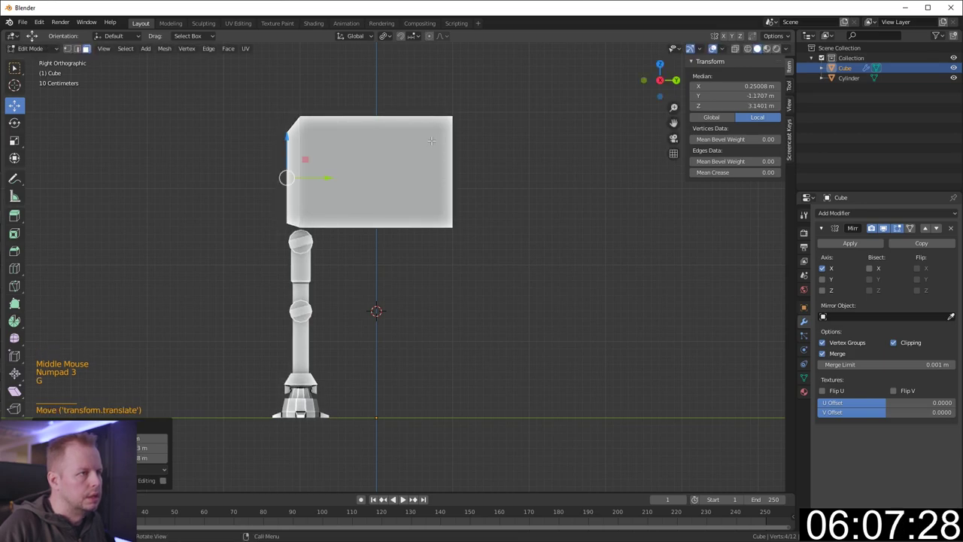
Extrude the front face about 0.49 m forward, shrinking and lowering it to form a tapered front section
key("e")
left_click(395, 150)
key("s")
left_click(330, 181)
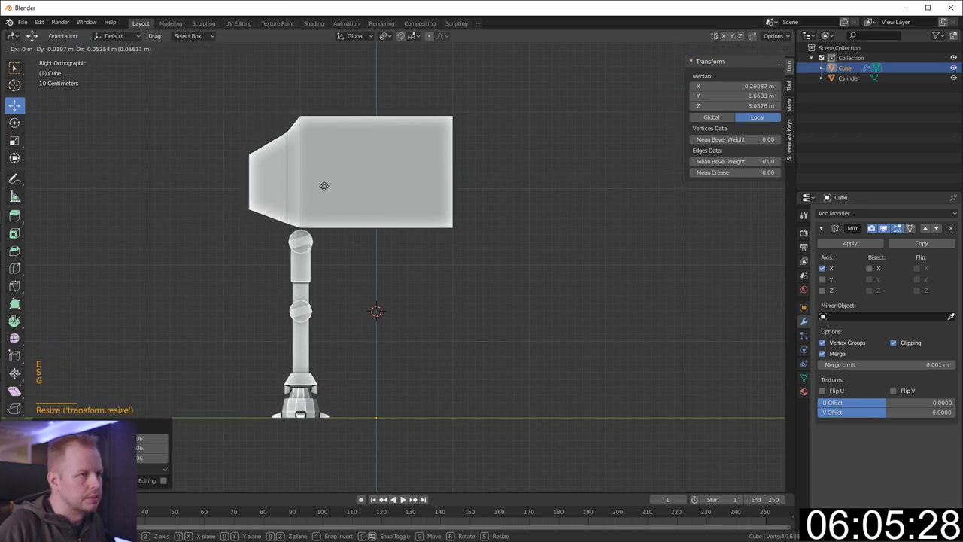
Extrude the body's rear face about 0.2 m outward, scale it down slightly and lower it about 0.05 m
middle_click_drag(329, 181, 430, 197)
left_click(434, 177)
key("KP_3")
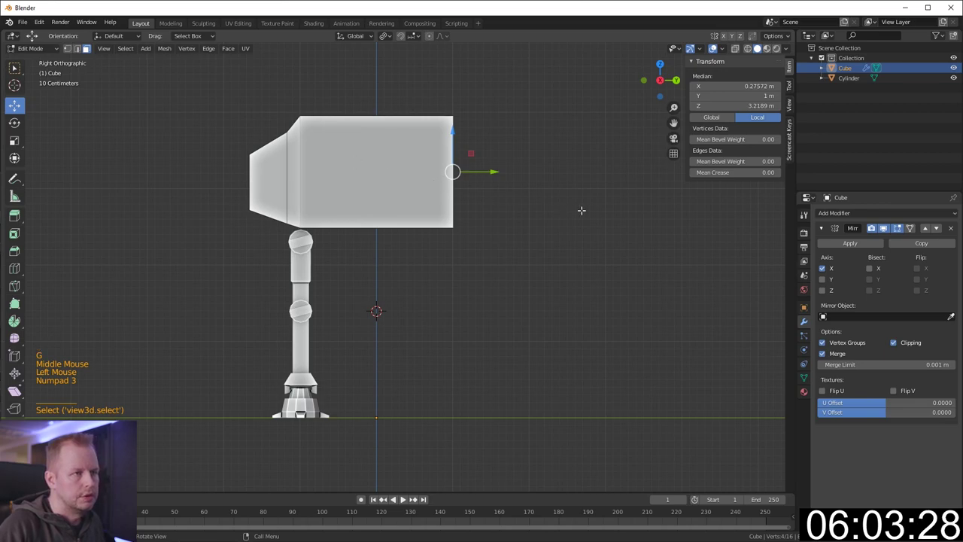
key("e")
key("s")
key("g")
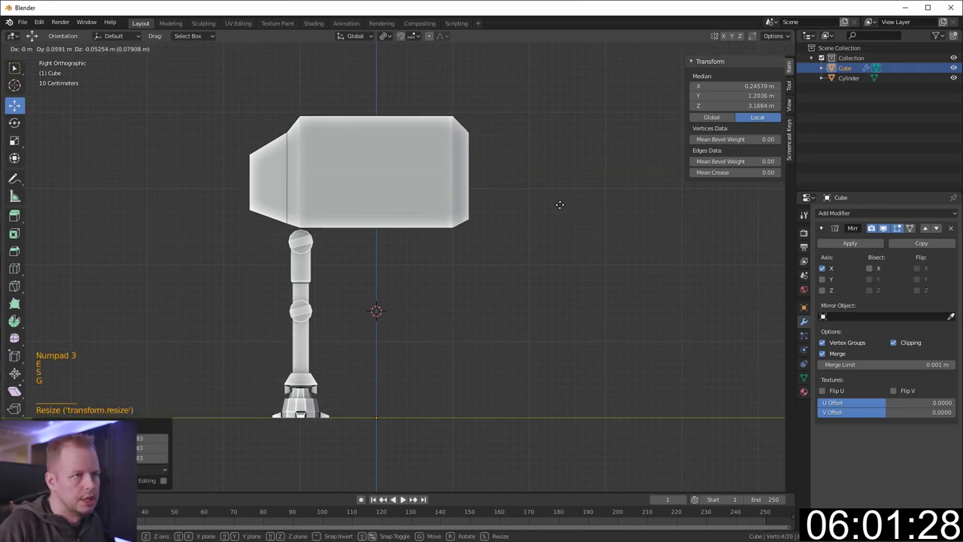
left_click(560, 204)
Extrude the rear face further back, scale it down and adjust its height to form a tapered rear section
key("e")
left_click(626, 204)
key("s")
left_click(589, 201)
key("g")
left_click(583, 205)
Inset the face at the front end of the body and lower the inset face about 0.09 m
middle_click_drag(421, 199, 512, 209)
left_click_drag(282, 190, 295, 197)
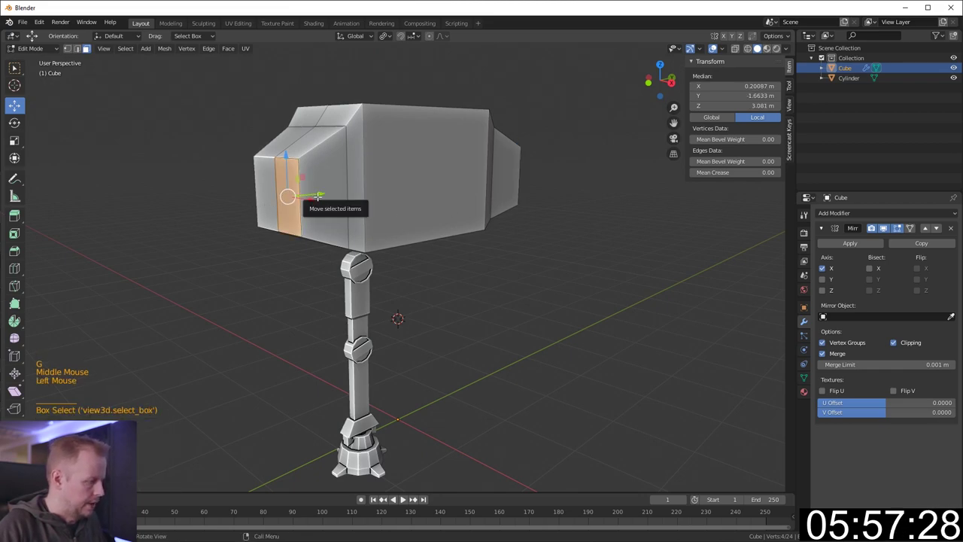
key("i")
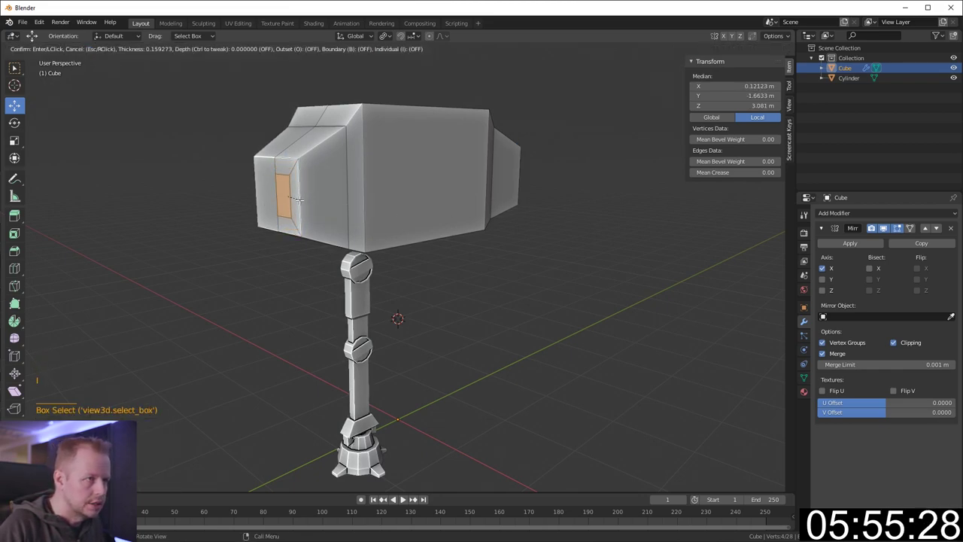
left_click(300, 199)
left_click_drag(281, 156, 281, 164)
Extrude the inset face forward twice, about 0.39 m in total, as a neck, and enlarge and raise its end face
key("KP_3")
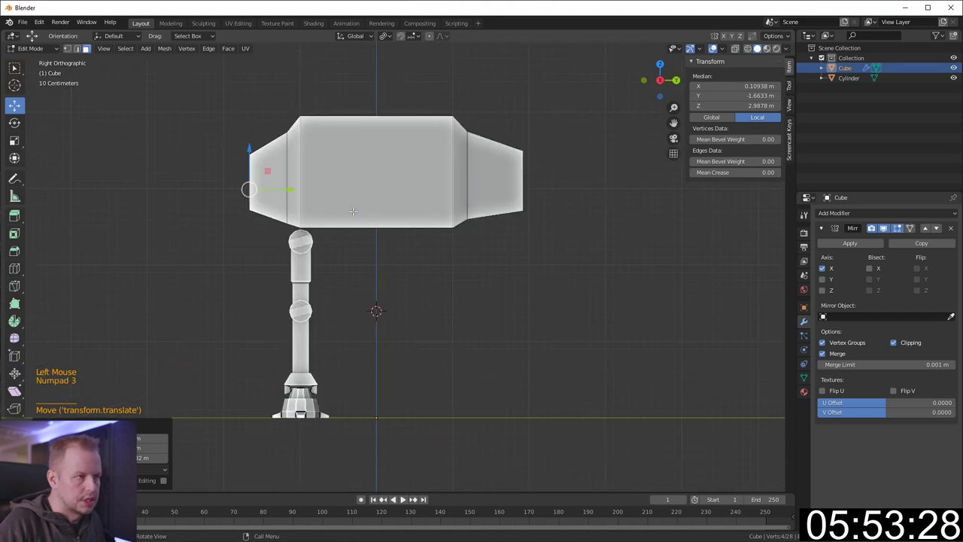
key("e")
key("e")
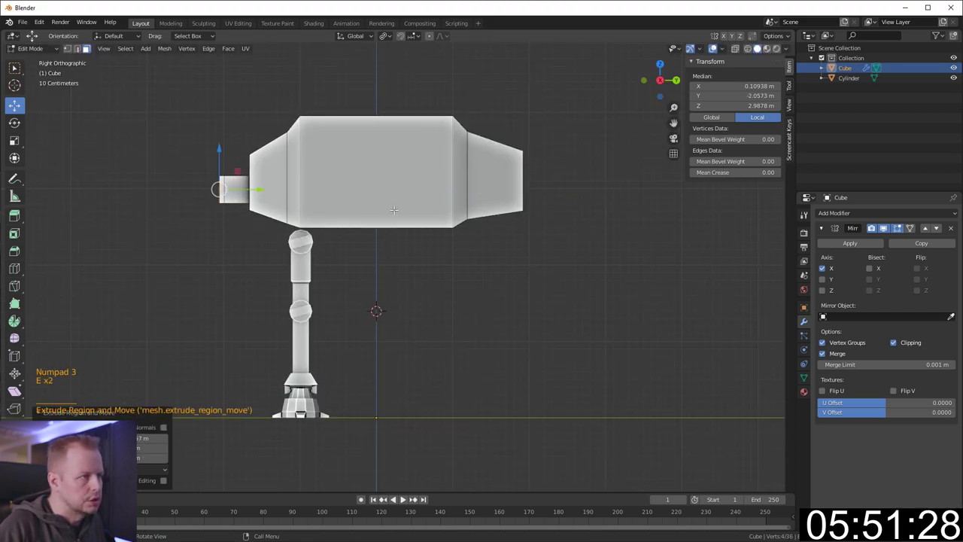
key("s")
left_click(618, 214)
key("g")
left_click(616, 211)
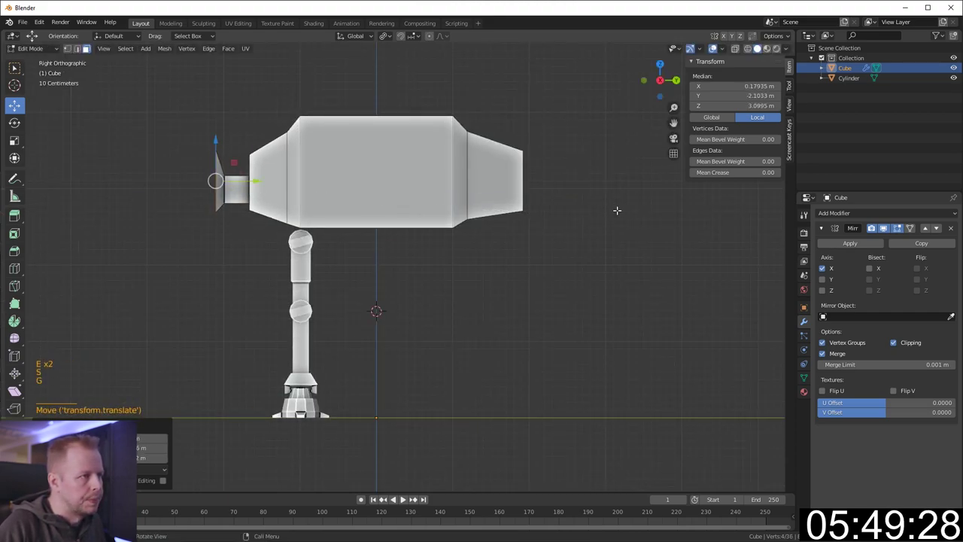
Extrude the enlarged face about 0.68 m forward as a head, scaling its front down and lowering it about 0.05 m
key("e")
left_click(565, 213)
key("s")
left_click(446, 224)
key("g")
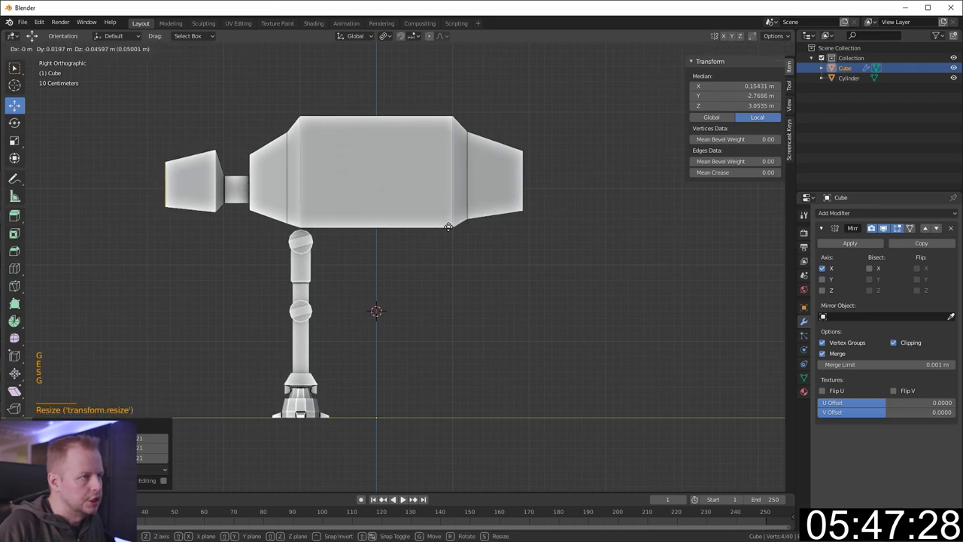
left_click(450, 225)
Extrude the head's front face into a short snout, scaling the end down to about half and adjusting its position
key("e")
left_click(440, 224)
key("s")
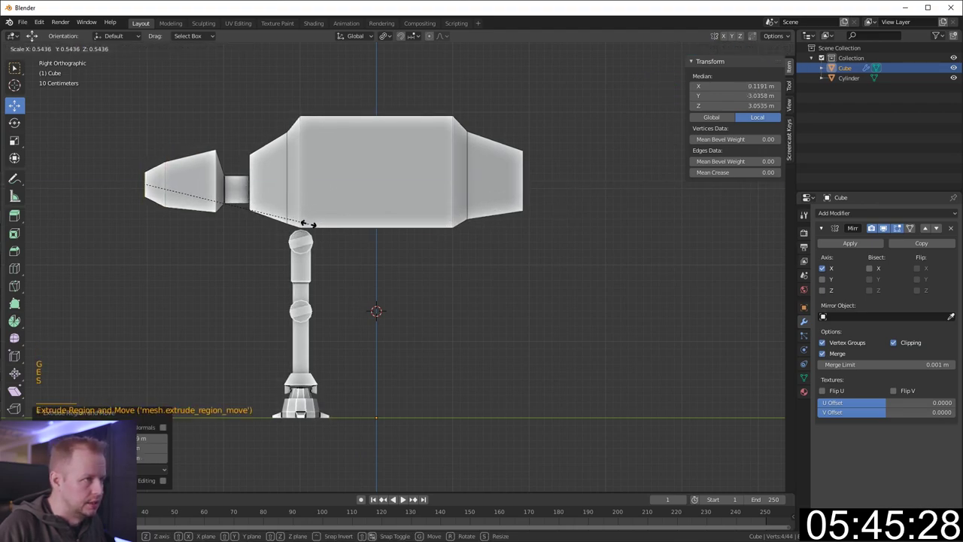
left_click(307, 224)
key("g")
left_click(300, 203)
Select the chain of upper side edges along the head and move it inward along X
middle_click_drag(372, 239, 374, 236)
key("2")
left_click(199, 293)
left_click(254, 253, "ctrl+shift")
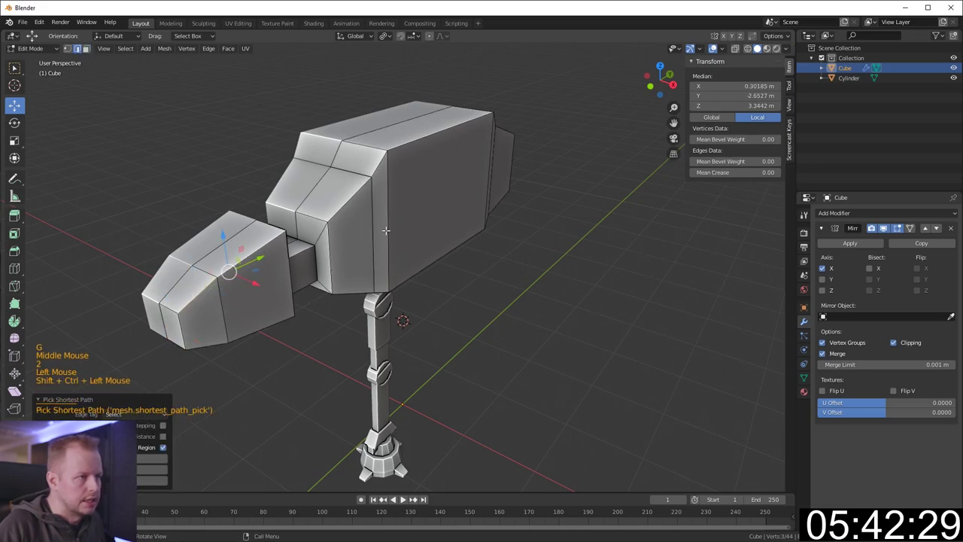
left_click(344, 206, "ctrl+shift")
key("a")
left_click(200, 292)
left_click(254, 253, "ctrl+shift")
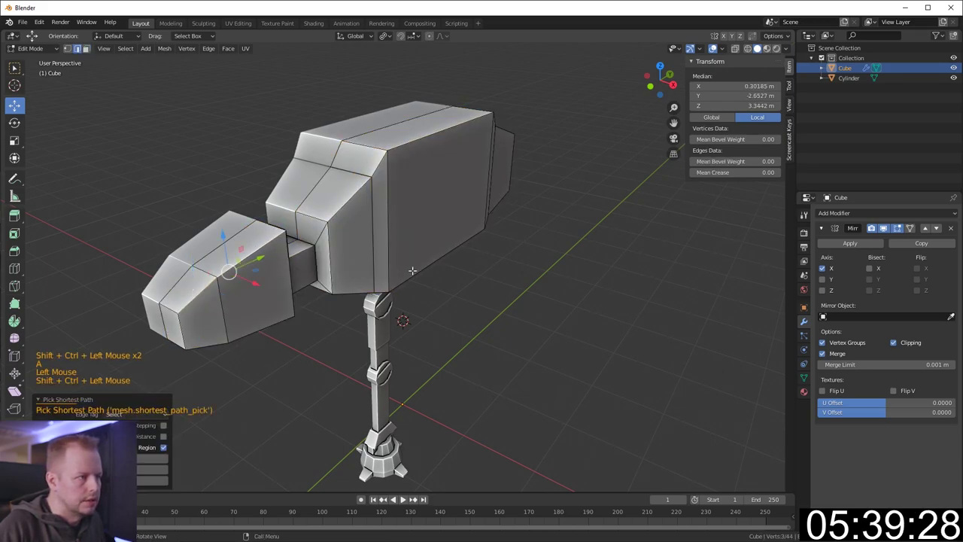
left_click_drag(260, 282, 251, 278)
Select the chain of upper side edges from the front to the rear of the body and move it inward along X
left_click(351, 198)
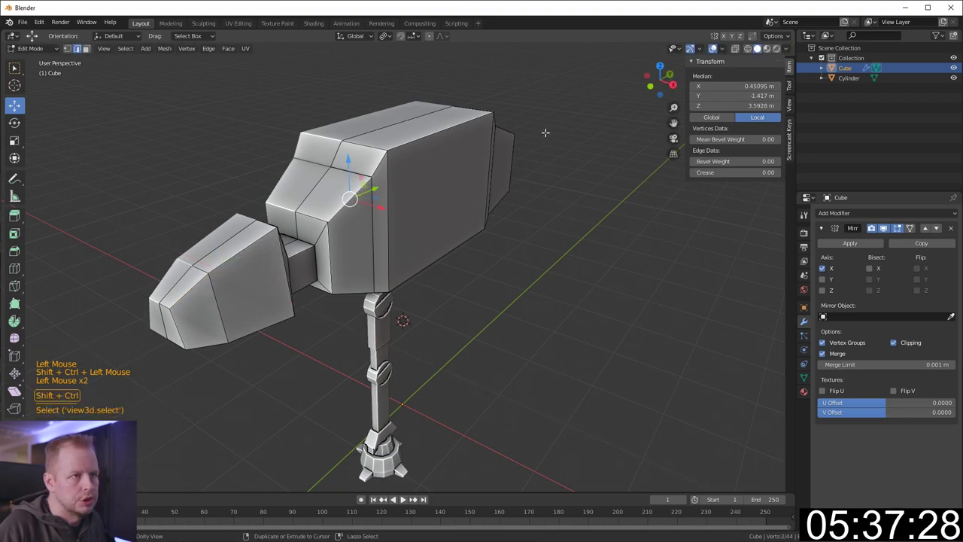
left_click(506, 131, "ctrl+shift")
left_click_drag(474, 155, 459, 153)
Add eight evenly spaced loop cuts across the neck
middle_click_drag(627, 194, 316, 188)
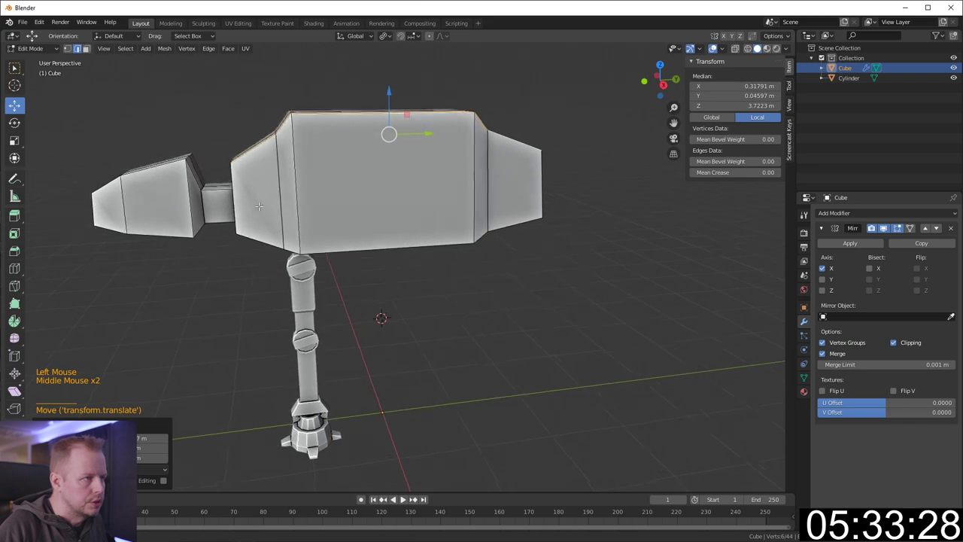
scroll(226, 188, "up", 1)
key("ctrl+r")
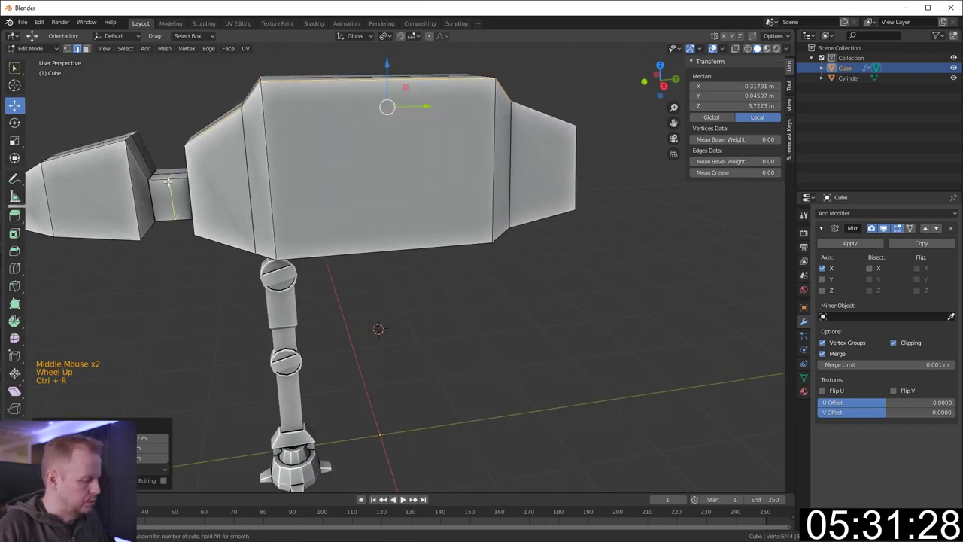
left_click(167, 182)
right_click(180, 199)
Select four alternate face loops around the neck, inset them and scale them inward to form grooves
middle_click_drag(173, 197, 250, 201)
scroll(193, 158, "up", 3)
scroll(192, 173, "down", 1)
scroll(375, 163, "down", 1, "shift")
key("3")
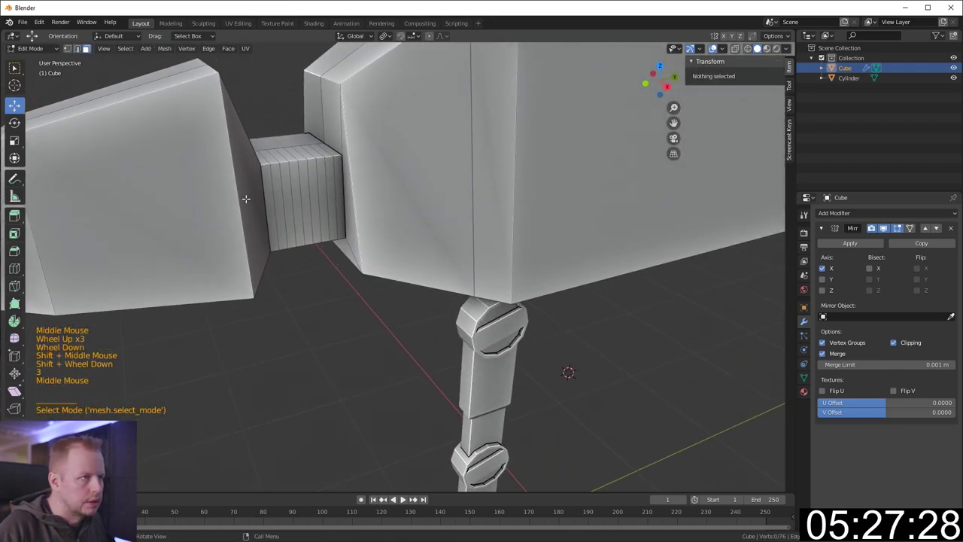
left_click(273, 161, "alt")
left_click(310, 159, "alt")
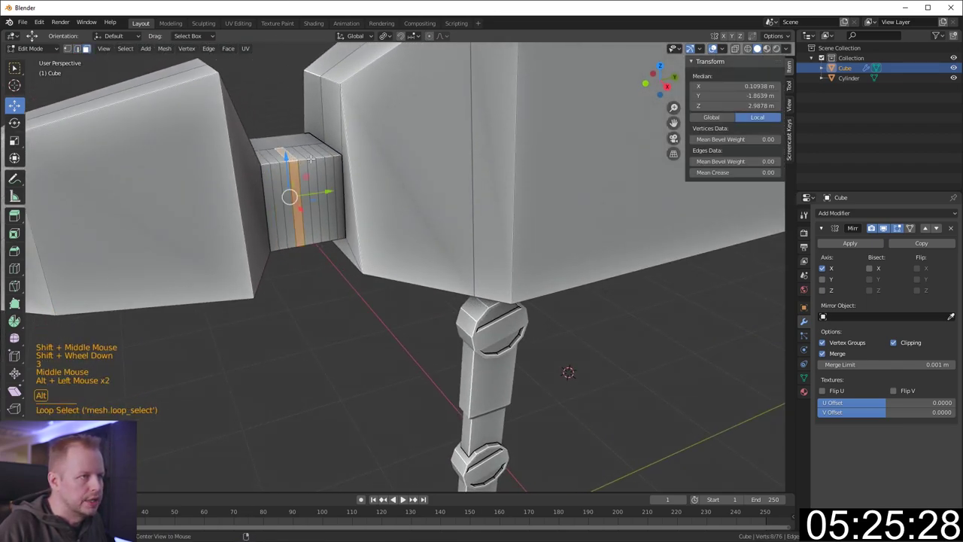
left_click(267, 161, "alt+shift")
left_click(286, 160, "alt+shift")
left_click(322, 157, "alt+shift")
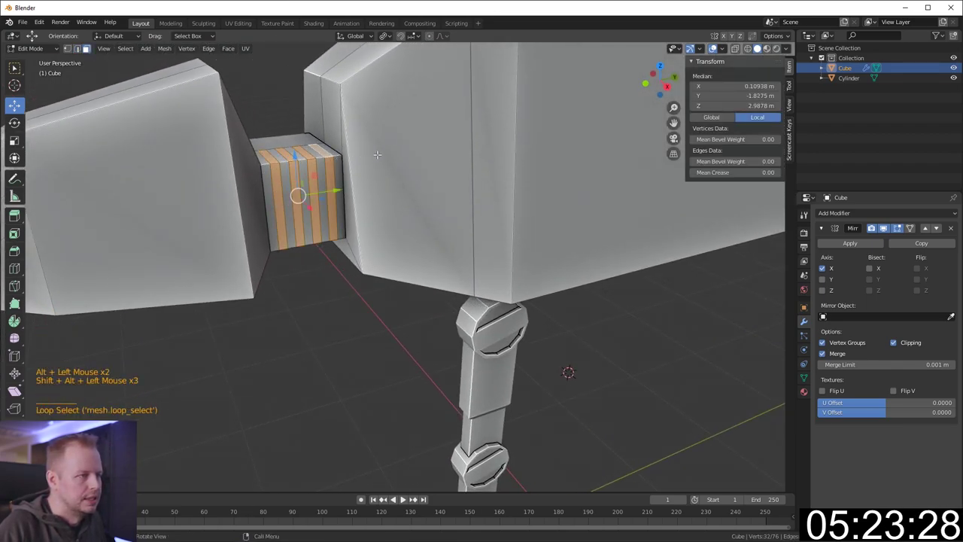
key("i")
left_click(394, 149)
key("s")
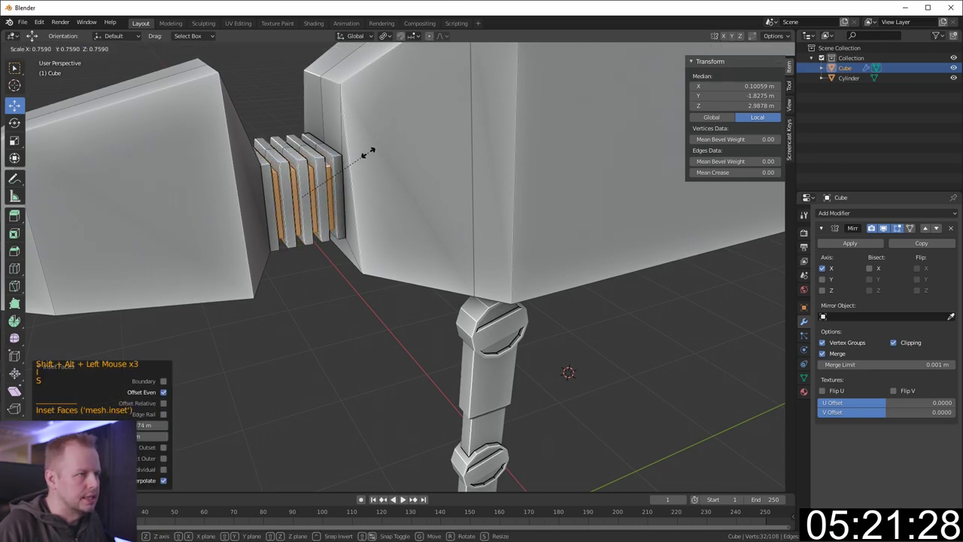
left_click(373, 153)
Inset the large side face of the head and extrude it about 0.12 m outward as a small block
scroll(364, 158, "down", 2)
left_click(236, 216)
middle_click_drag(239, 218, 338, 233)
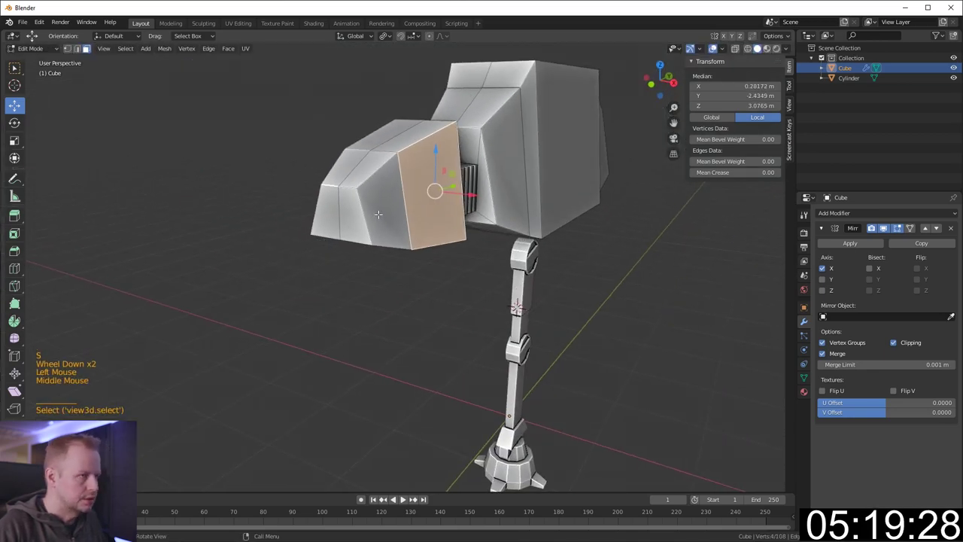
key("i")
left_click(453, 179)
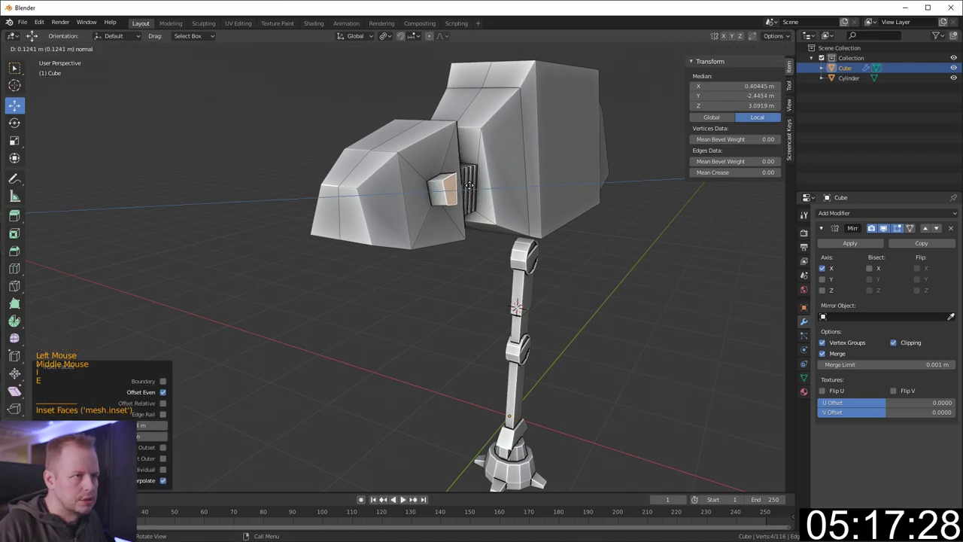
key("e")
left_click(468, 185)
Inset the outer face of the small side block and extrude it outward as a smaller block
key("i")
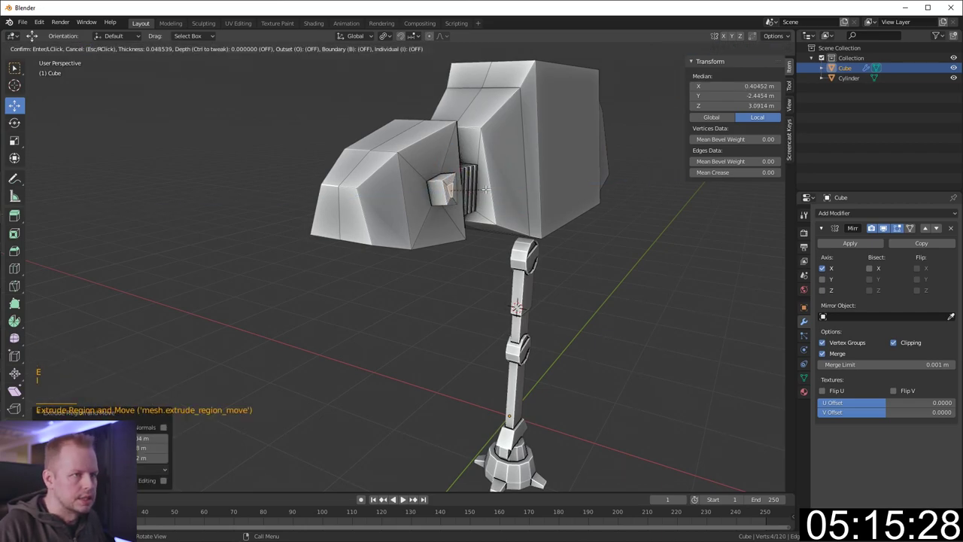
left_click(485, 188)
key("e")
left_click(493, 189)
Inset the forward-facing side of the smaller block and extrude it forward into a long thin gun barrel
scroll(493, 189, "up", 3)
middle_click_drag(493, 189, 502, 210)
left_click(447, 182)
key("i")
left_click(534, 188)
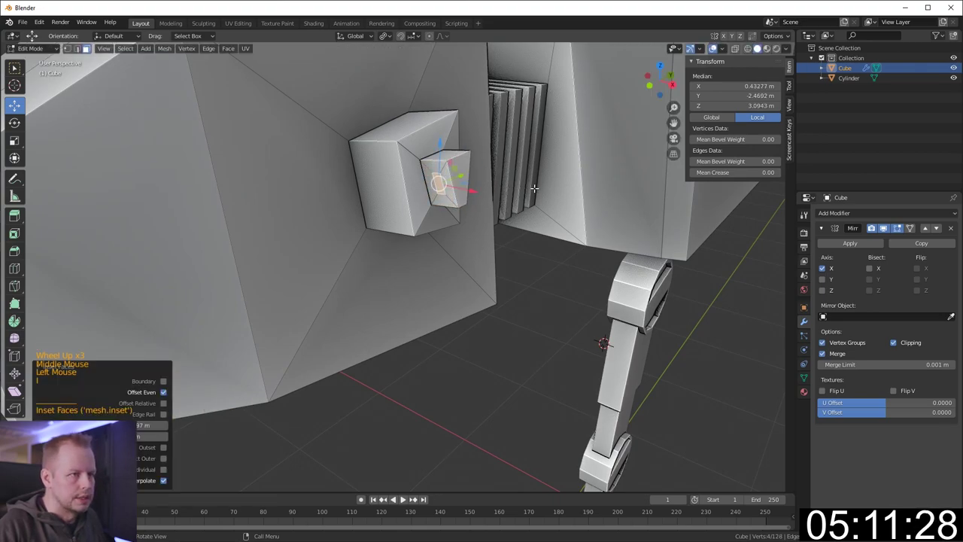
key("KP_3")
scroll(481, 320, "down", 2)
middle_click_drag(481, 320, 677, 350, "shift")
key("e")
left_click(406, 201)
Extrude the barrel's tip, scale it up to about 1.4 and extrude it again to form a thicker muzzle
key("e")
key("s")
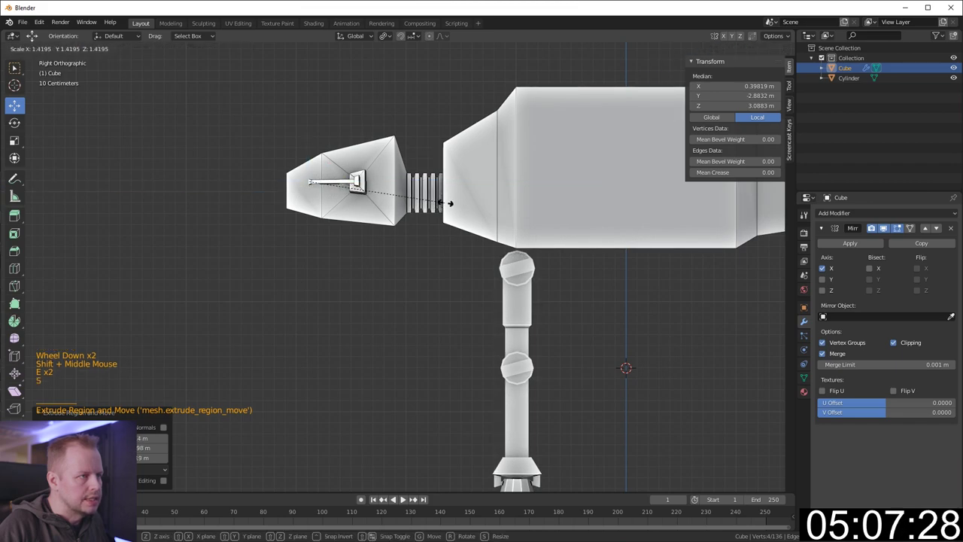
left_click(443, 203)
key("e")
left_click(437, 203)
Inset the underside face of the head about 0.08 m with Boundary switched on
middle_click_drag(424, 203, 413, 152)
left_click(408, 149)
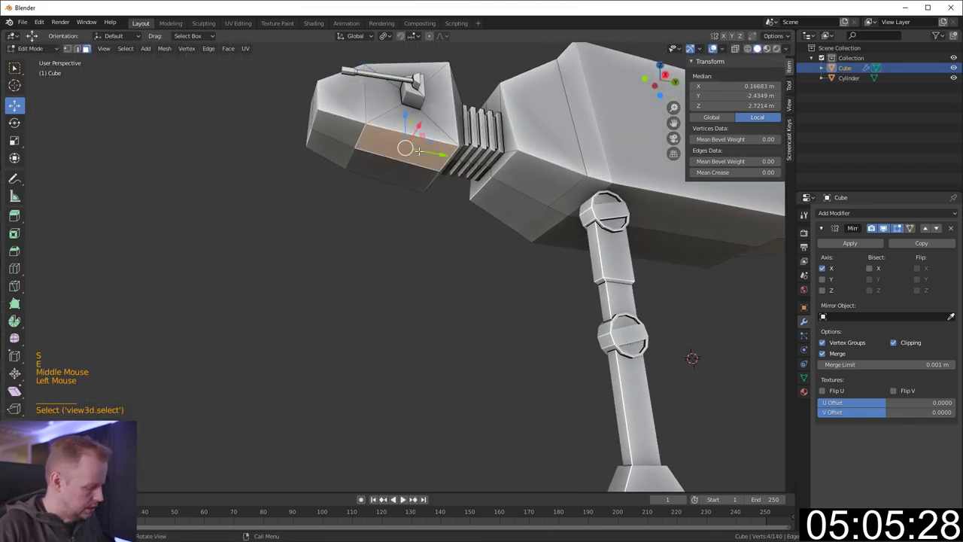
key("i")
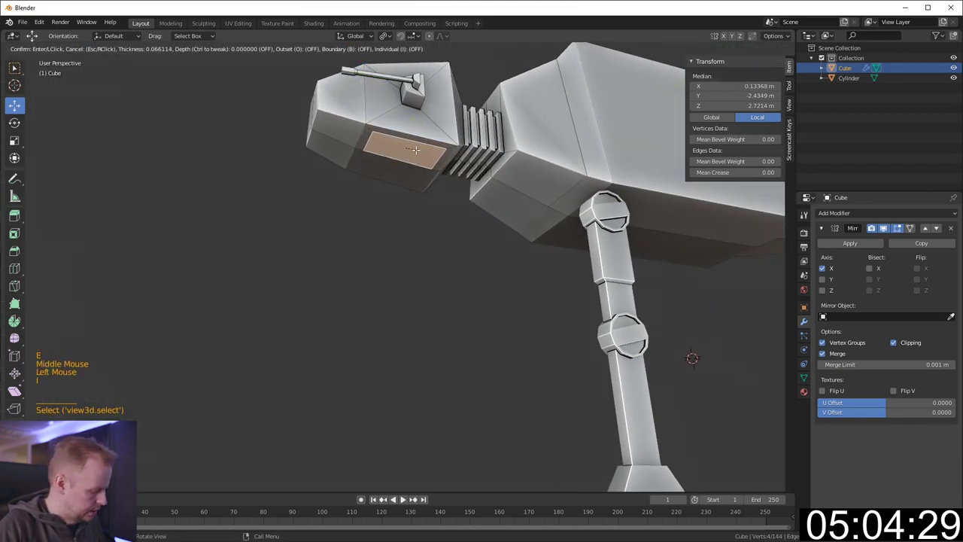
key("b")
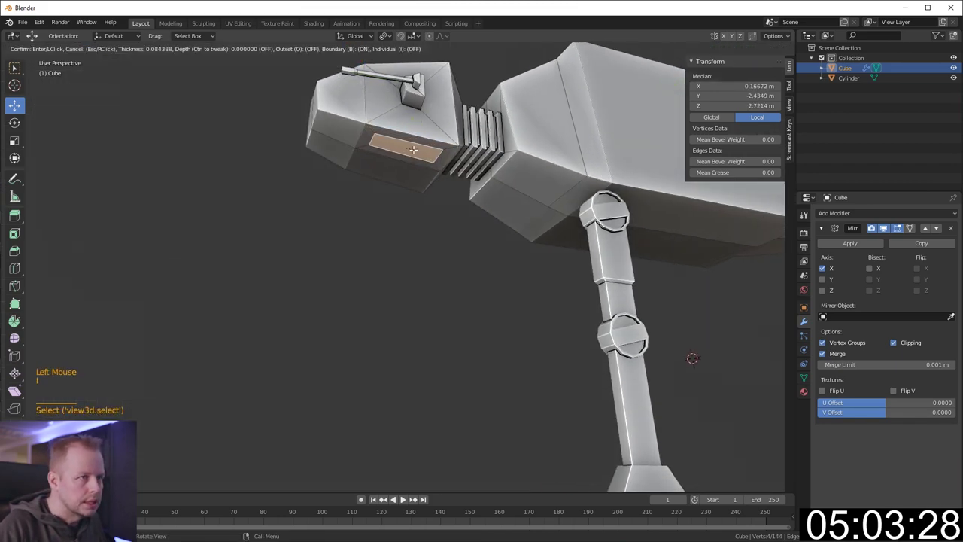
left_click(413, 150)
Extrude the inset underside face downward twice, about 0.14 m in total
key("e")
left_click(416, 157)
key("e")
left_click(421, 166)
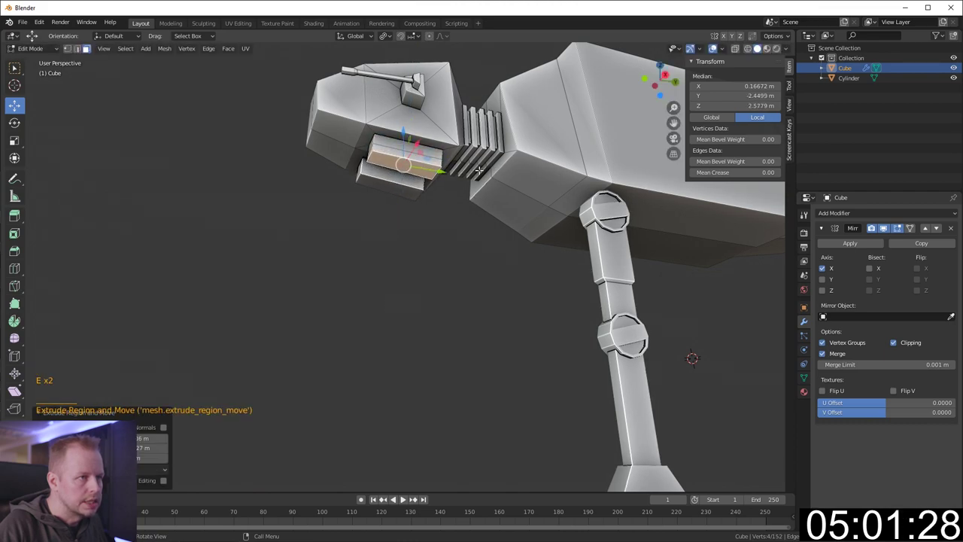
Scale down the extruded face under the head and extrude it slightly downward again
key("s")
left_click(451, 169)
key("e")
left_click(429, 188)
Extrude the front side of the block under the head forward into a long thin barrel and lower its tip about 0.06 m
middle_click_drag(398, 194, 395, 250)
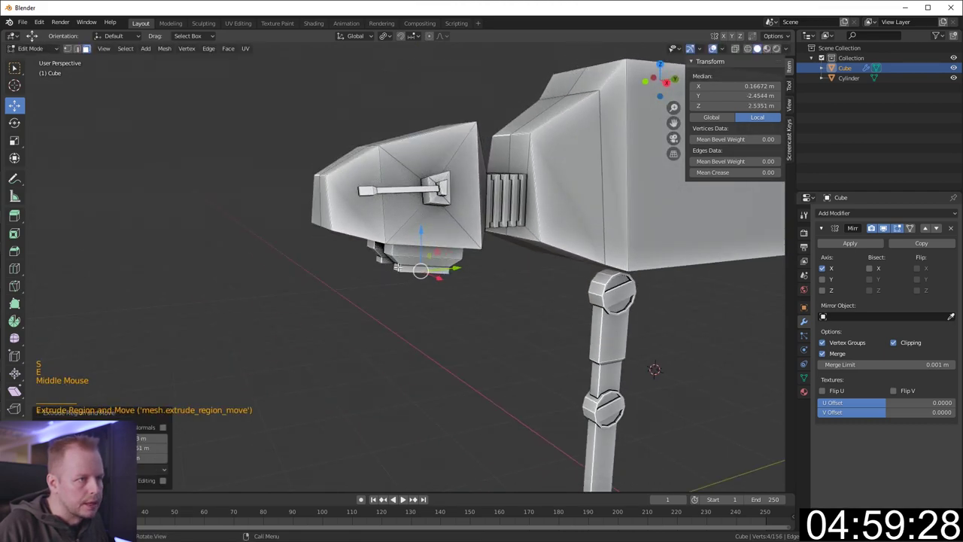
left_click(396, 267)
key("KP_3")
key("e")
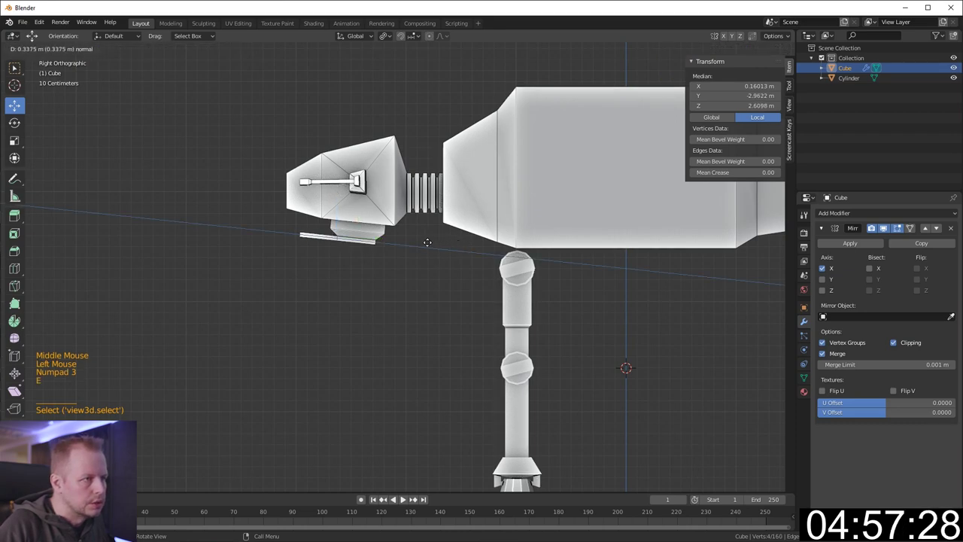
left_click(411, 244)
key("g")
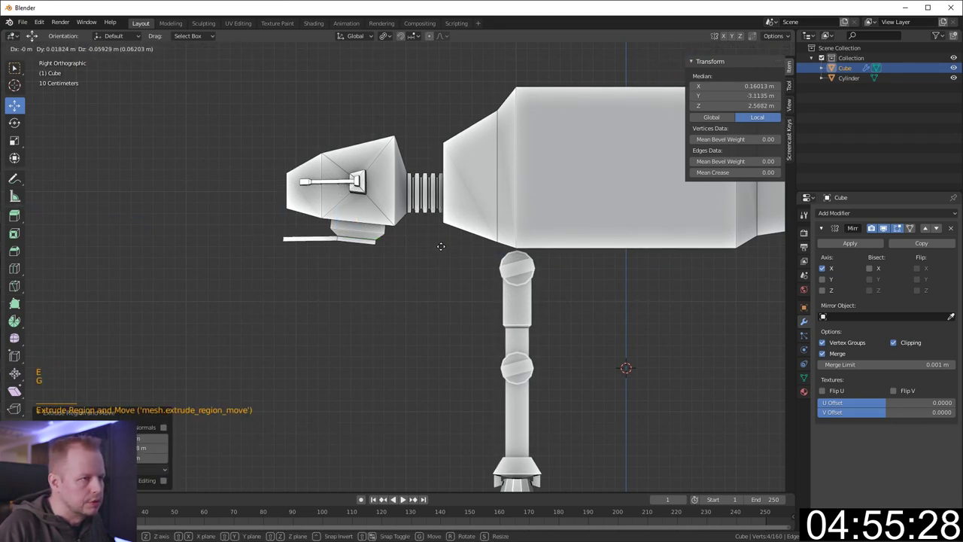
left_click(442, 246)
Extrude the lower barrel's tip slightly, scale it up and extrude it again into a thicker muzzle
key("e")
left_click(440, 244)
key("s")
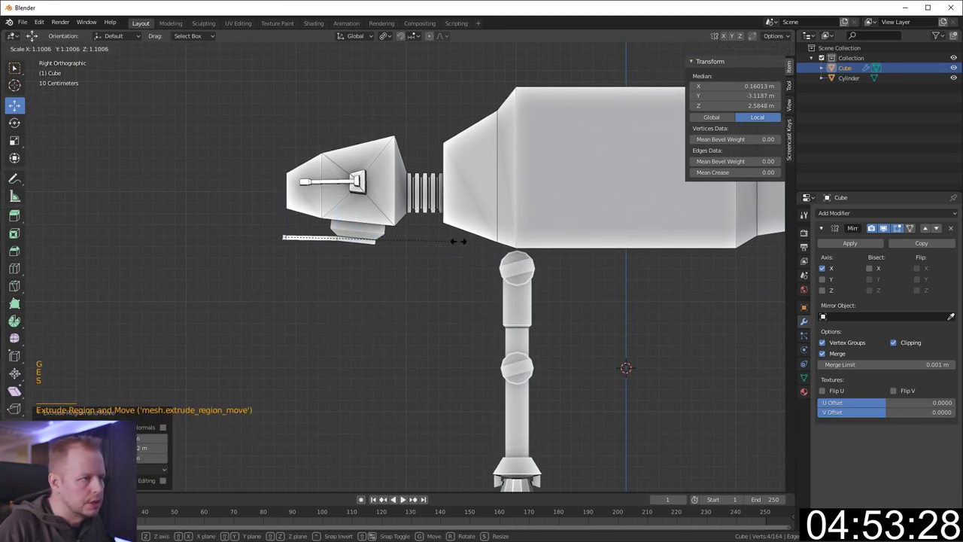
left_click(487, 240)
key("e")
left_click(472, 239)
Inset the body's long underside face about 0.11 m with Boundary on and extrude it downward
middle_click_drag(462, 236, 524, 290)
scroll(524, 291, "down", 2)
middle_click_drag(651, 346, 576, 356)
scroll(617, 376, "up", 1)
middle_click_drag(707, 300, 543, 248)
scroll(615, 279, "down", 3)
left_click(406, 212)
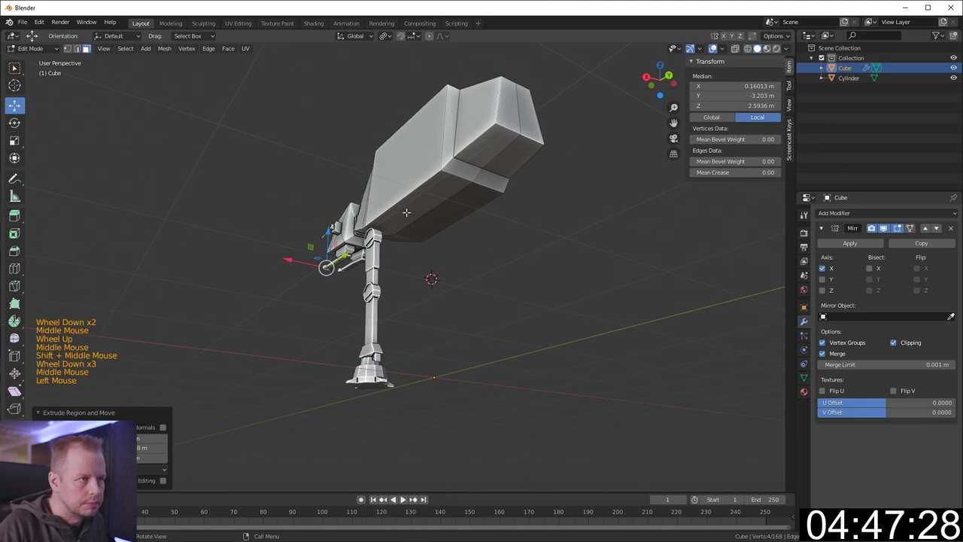
middle_click_drag(436, 207, 469, 199)
scroll(469, 199, "up", 1)
key("i")
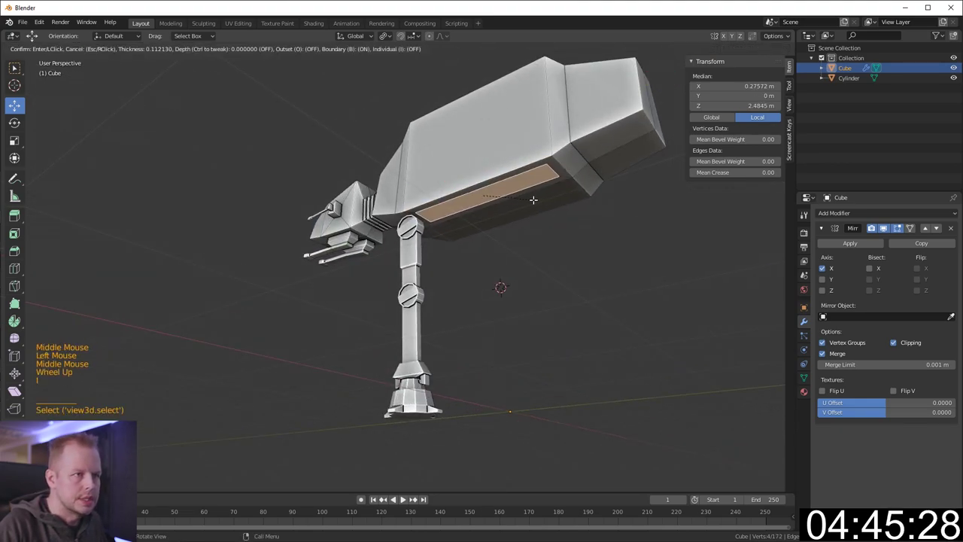
left_click(533, 200)
key("e")
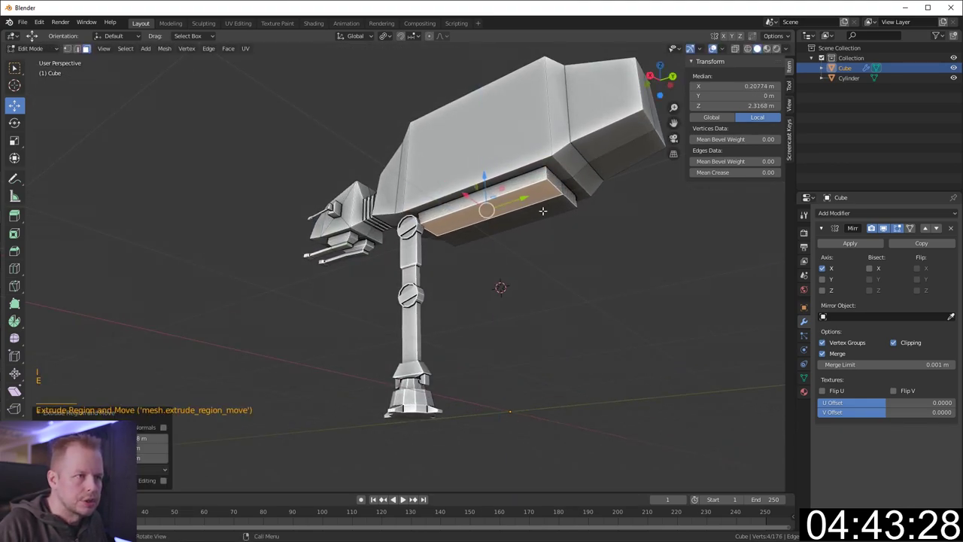
Taper the belly block by scaling its bottom face down, extruding it downward again and scaling the new face to about 0.8
key("s")
left_click(515, 212)
key("e")
left_click(524, 221)
key("s")
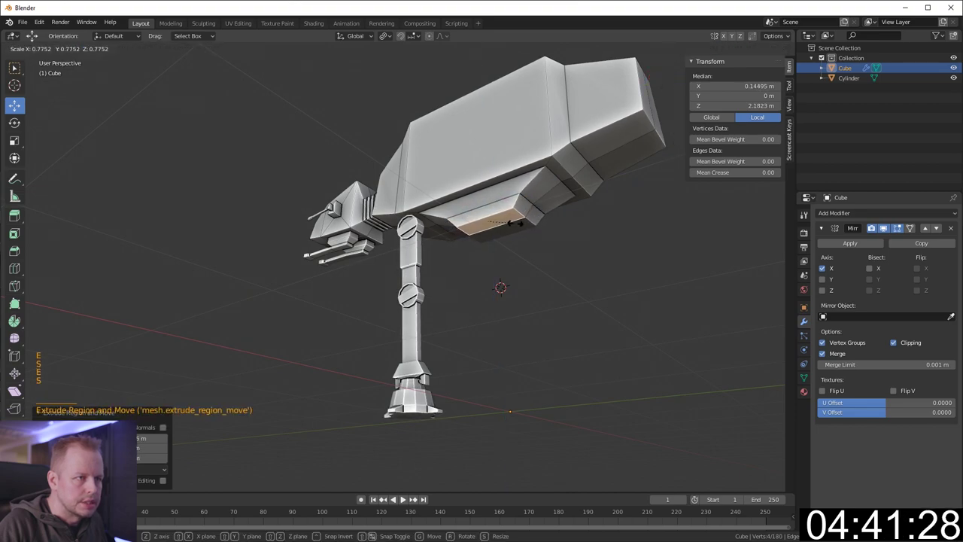
left_click(516, 215)
Select the strip of underside faces from behind the neck to the belly block and inset it about 0.1 m
middle_click_drag(516, 203, 559, 208)
scroll(560, 208, "up", 3)
left_click(517, 201)
left_click(530, 206)
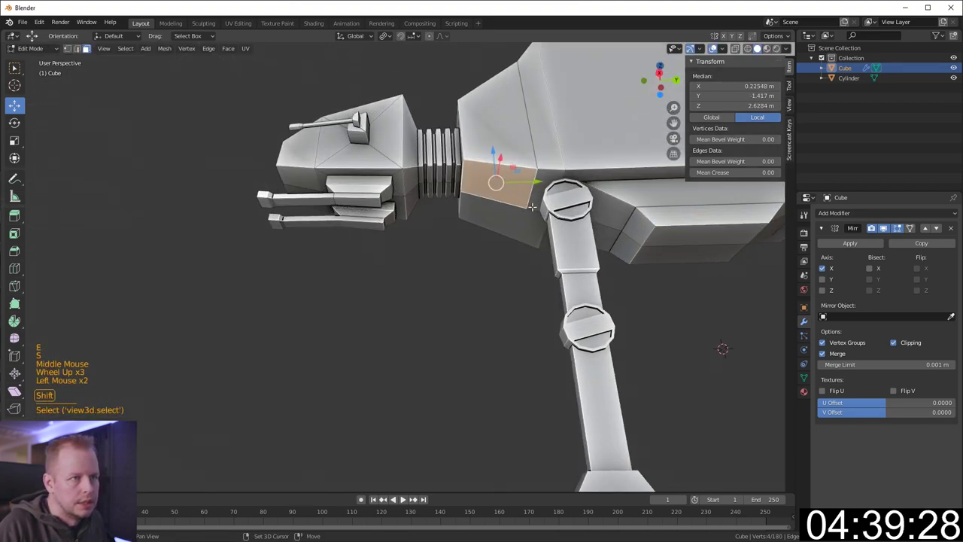
left_click(636, 231, "ctrl+shift")
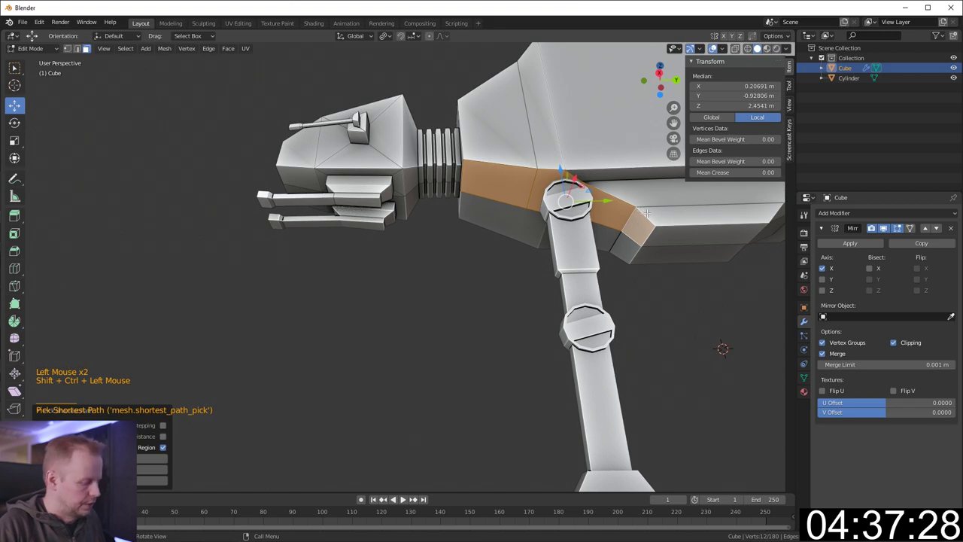
key("i")
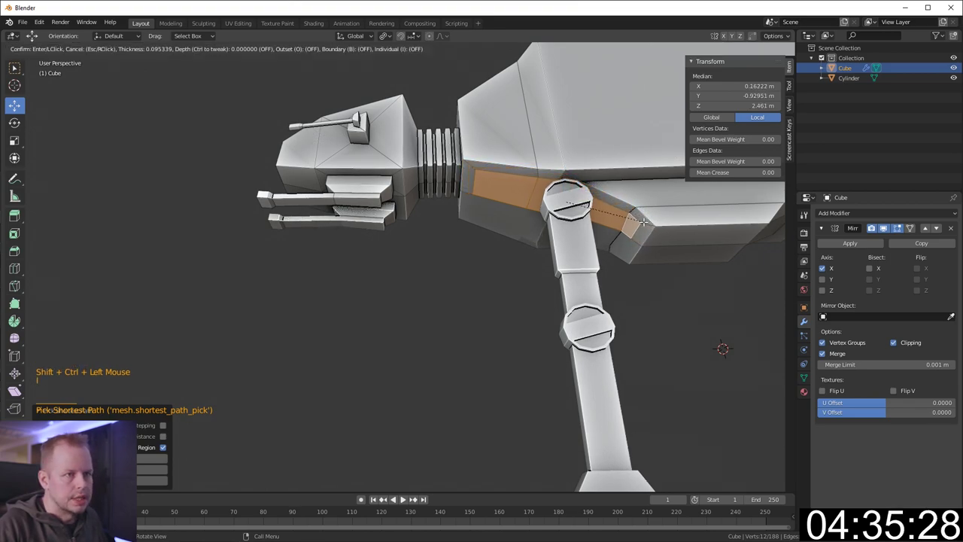
left_click(545, 173)
Move the inset underside strip downward, lowering its front faces further to shape the hull ahead of the belly block
left_click_drag(572, 182, 562, 177)
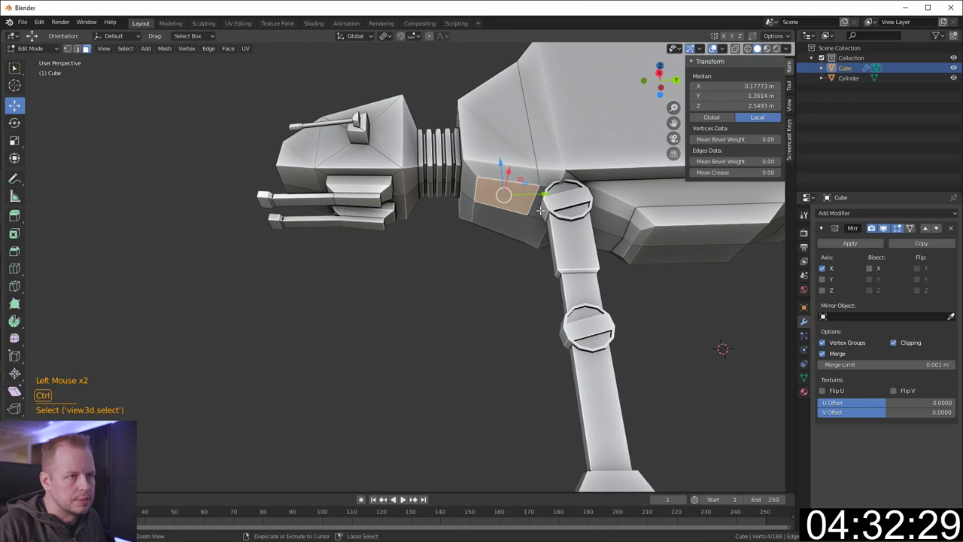
left_click(540, 211, "ctrl+shift")
left_click_drag(516, 166, 522, 199)
middle_click_drag(573, 204, 592, 213)
scroll(592, 212, "down", 2)
left_click(456, 241)
middle_click_drag(456, 241, 510, 220)
key("2")
left_click(456, 200)
left_click(459, 185)
scroll(460, 188, "down", 1)
Select the underside faces from the belly block's rear to the body's rear section, inset them and move them downward
key("3")
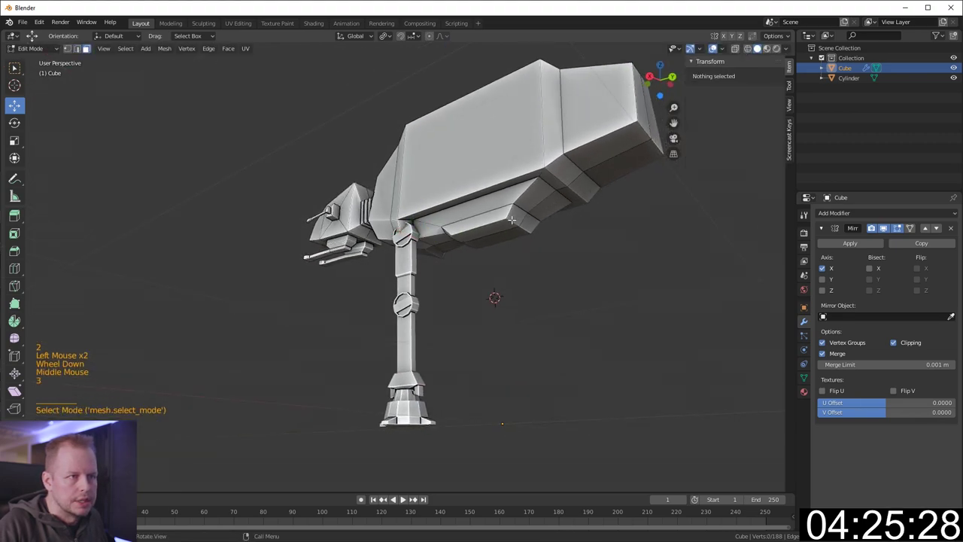
left_click(517, 212)
left_click(537, 197, "shift")
left_click(560, 180, "ctrl+shift")
left_click(580, 167, "ctrl+shift")
key("i")
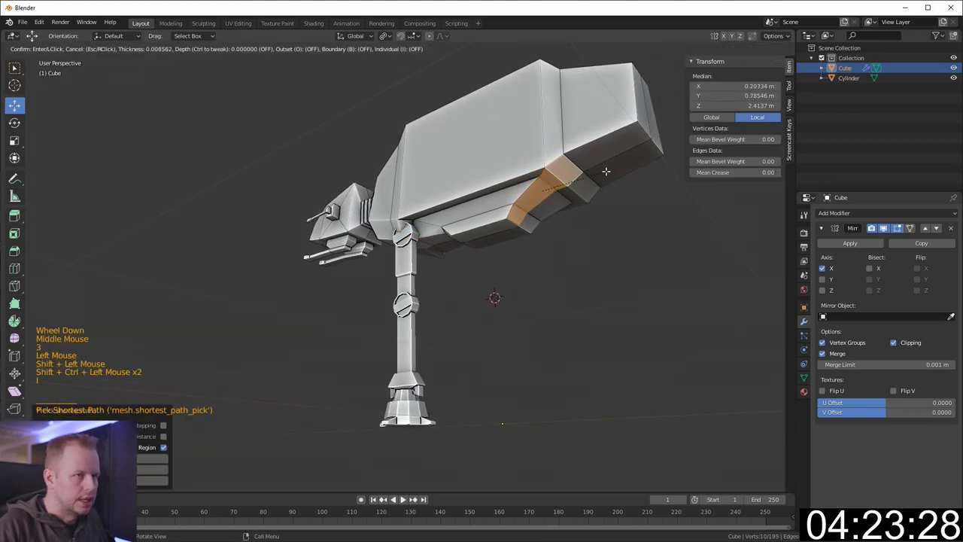
left_click(600, 173)
left_click_drag(541, 160, 543, 172)
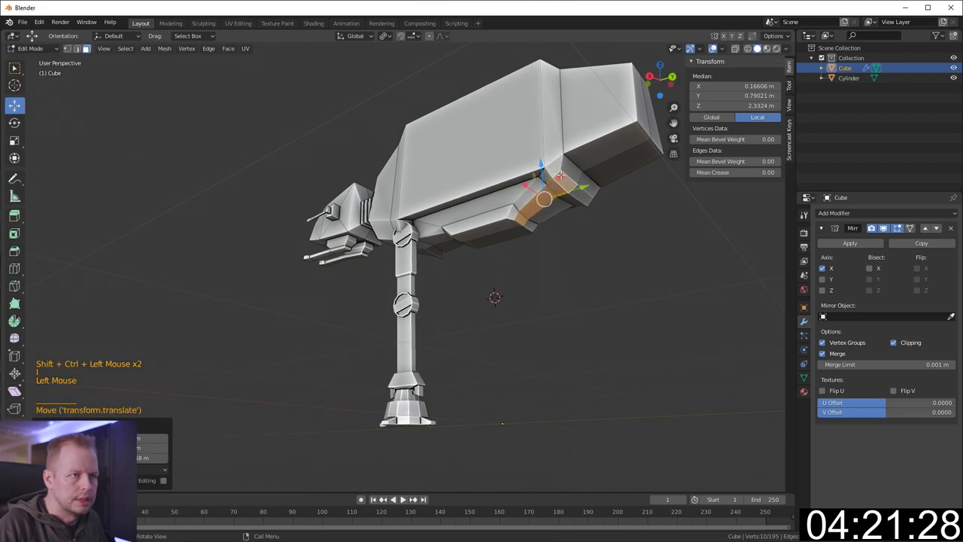
Move part of the rear inset strip vertically and adjust the edge where it meets the belly block
middle_click_drag(542, 180, 560, 228)
left_click(569, 233, "ctrl+shift")
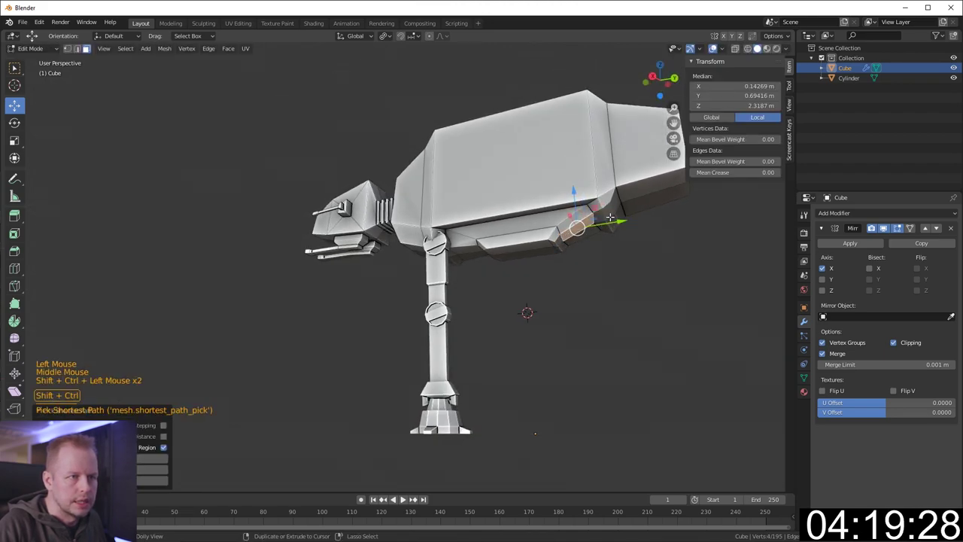
left_click(609, 220, "ctrl+shift")
left_click_drag(589, 187, 562, 203)
left_click(590, 289)
key("2")
left_click(564, 245)
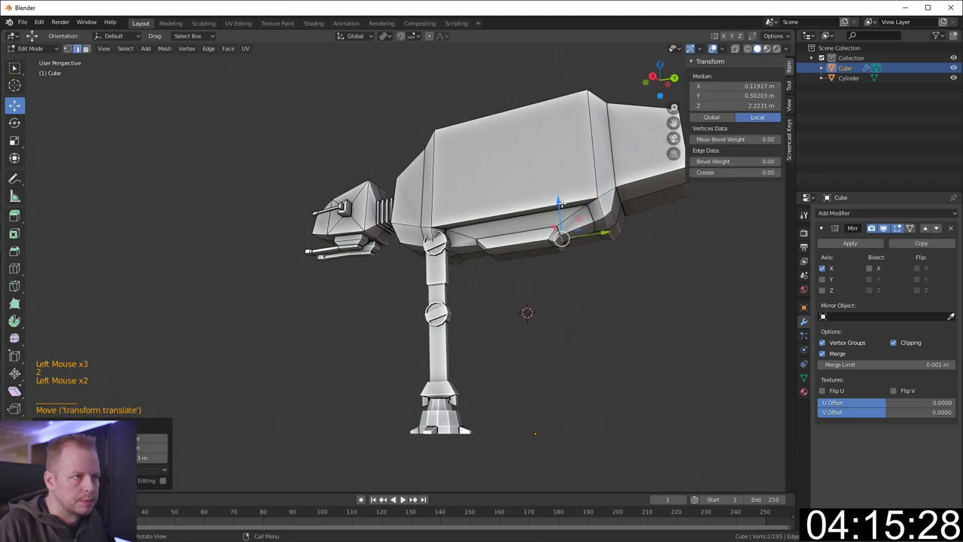
Leave Edit Mode on the body, select the leg object and open it in Edit Mode
scroll(561, 205, "down", 3)
scroll(481, 308, "up", 4)
middle_click_drag(542, 300, 443, 268)
left_click(437, 298)
key("Tab")
left_click(429, 298)
scroll(442, 268, "up", 3)
key("ctrl+r")
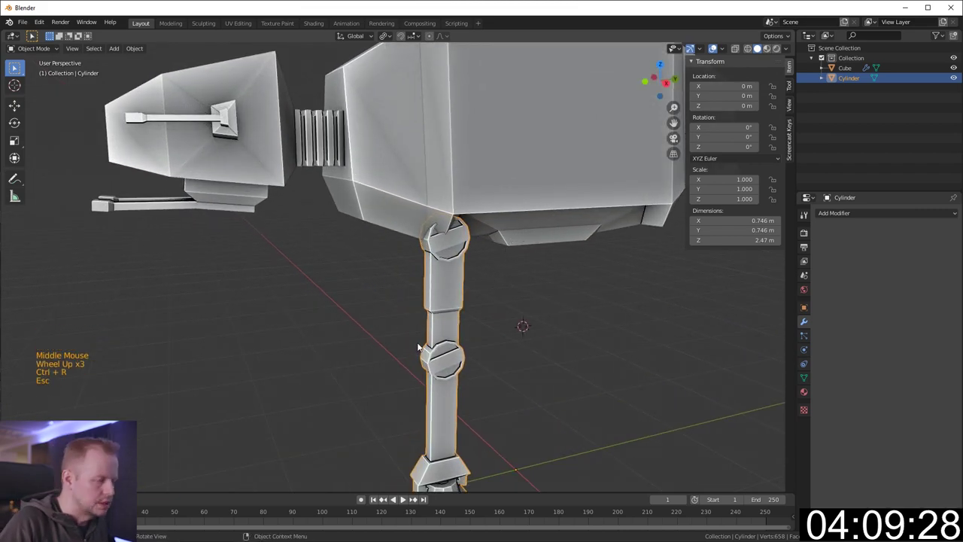
key("Tab")
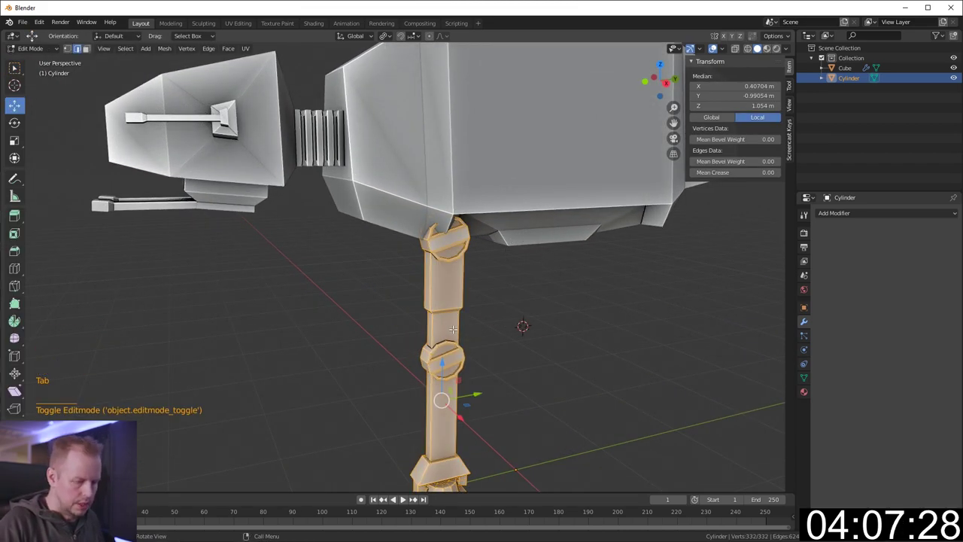
Deselect the leg mesh and place the 3D cursor at the centre of the hip joint in right side view
key("KP_4")
key("KP_7")
key("KP_3")
scroll(451, 326, "down", 3)
scroll(442, 367, "up", 2)
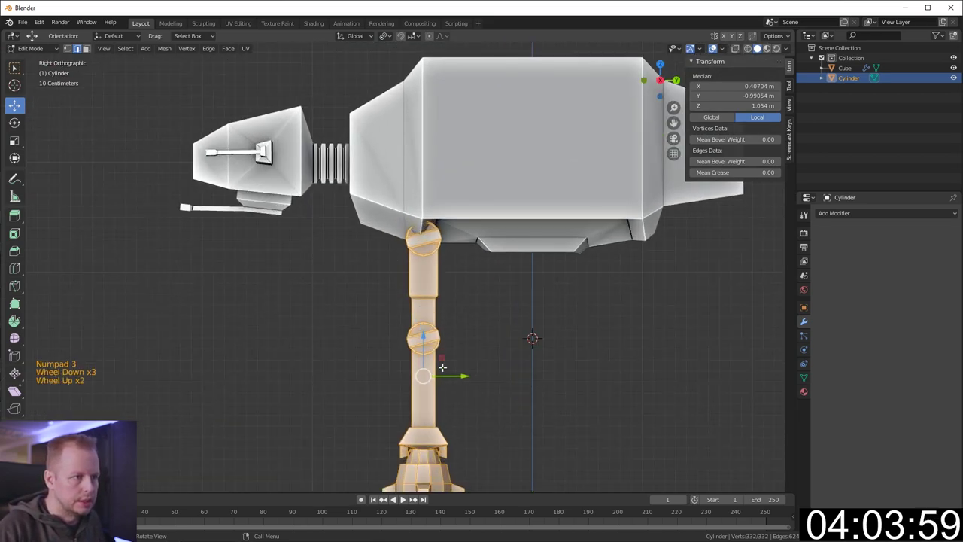
key("a")
key("a")
key("a")
right_click(420, 240, "shift")
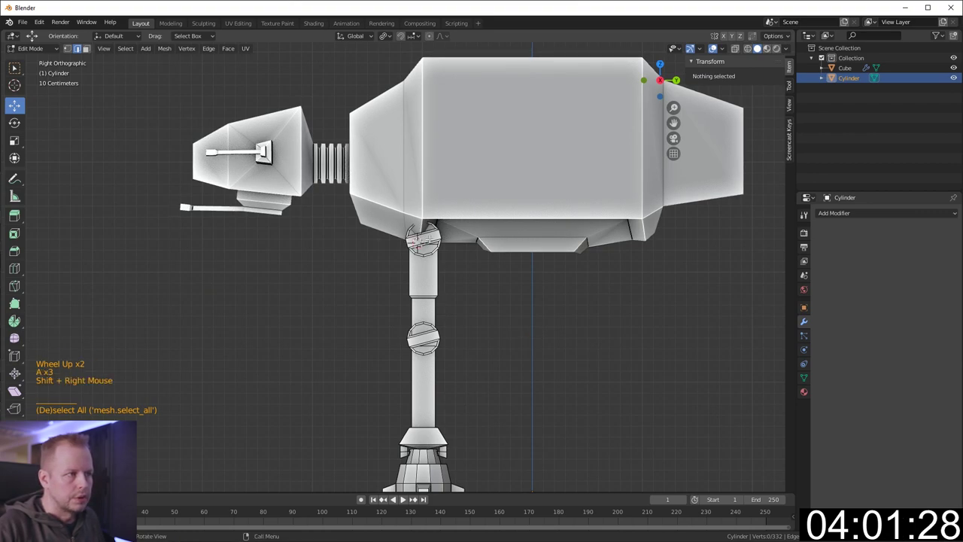
right_click(427, 239, "shift")
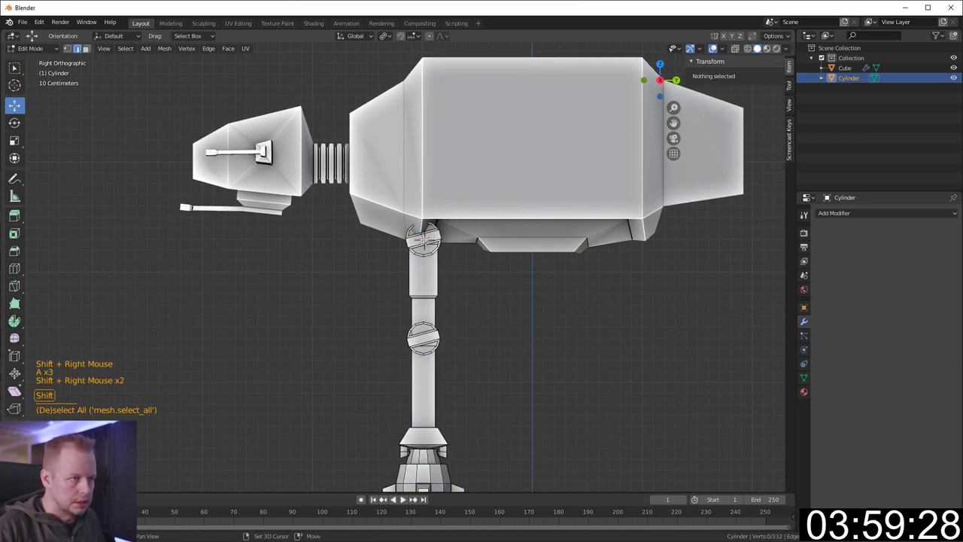
Return to Object Mode and add an armature at the hip joint
key("shift+a")
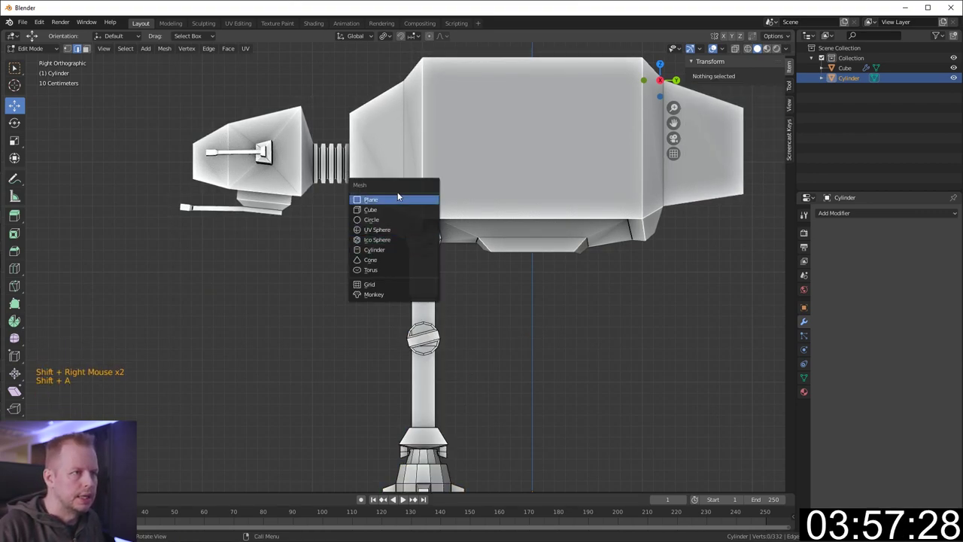
key("Tab")
key("shift+a")
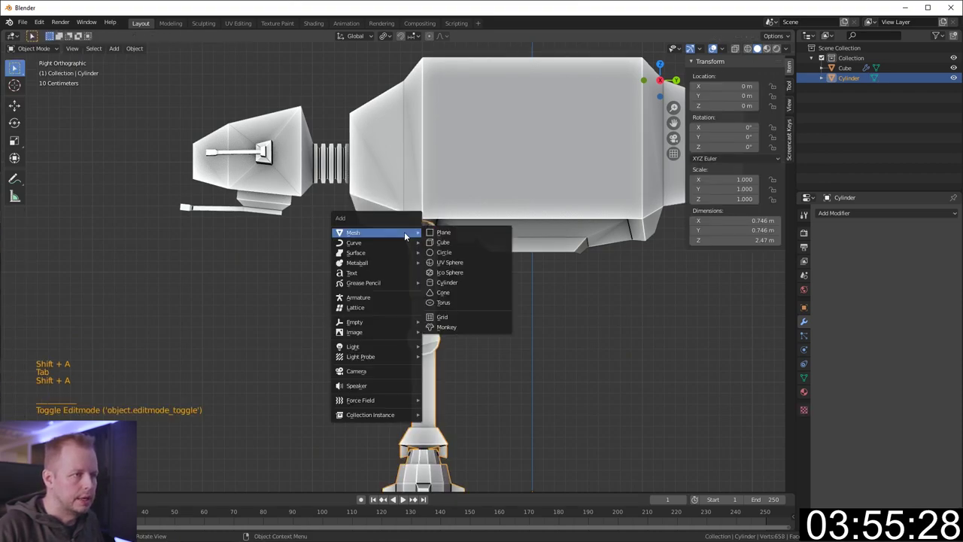
left_click(391, 296)
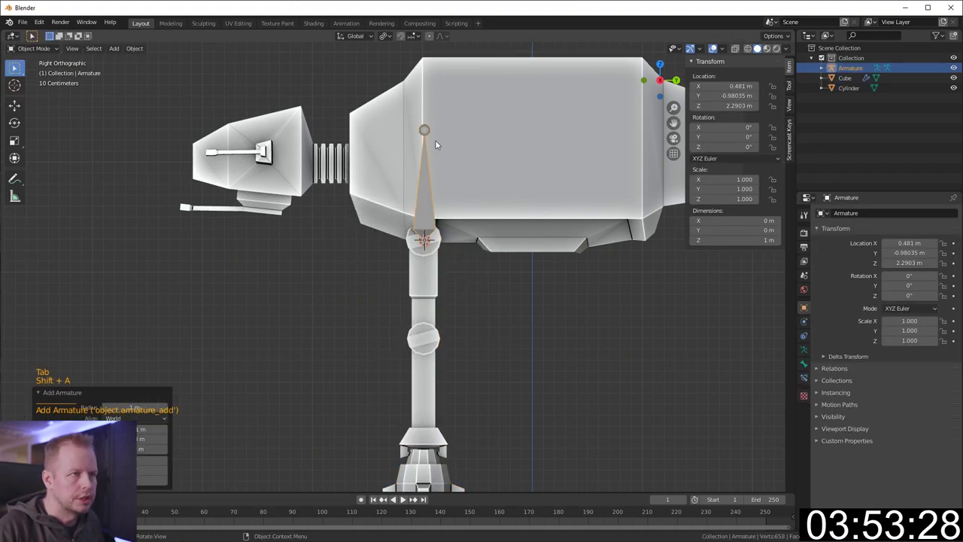
Move the bone's tail down to the centre of the knee joint in Edit Mode
key("Tab")
key("g")
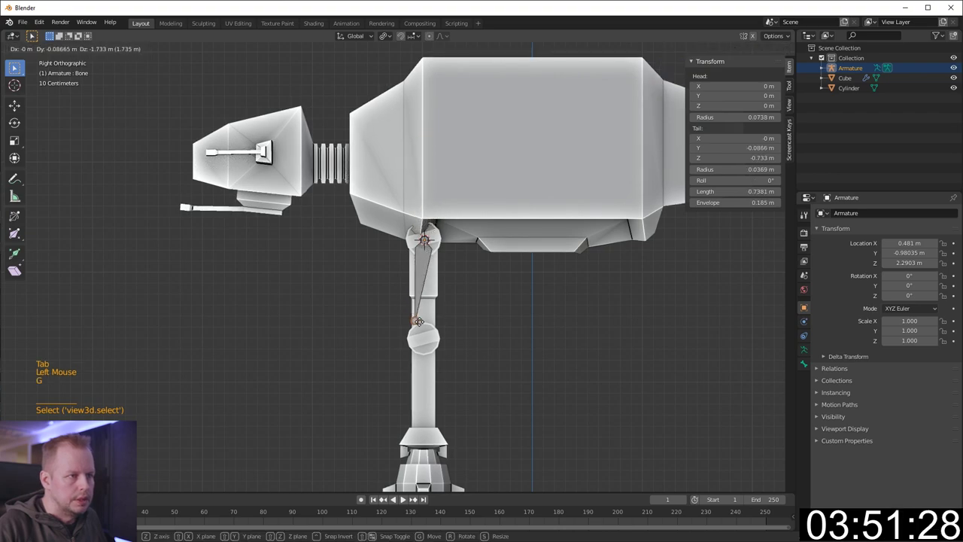
left_click(588, 355)
Set the armature's viewport display to In Front
left_click(803, 364)
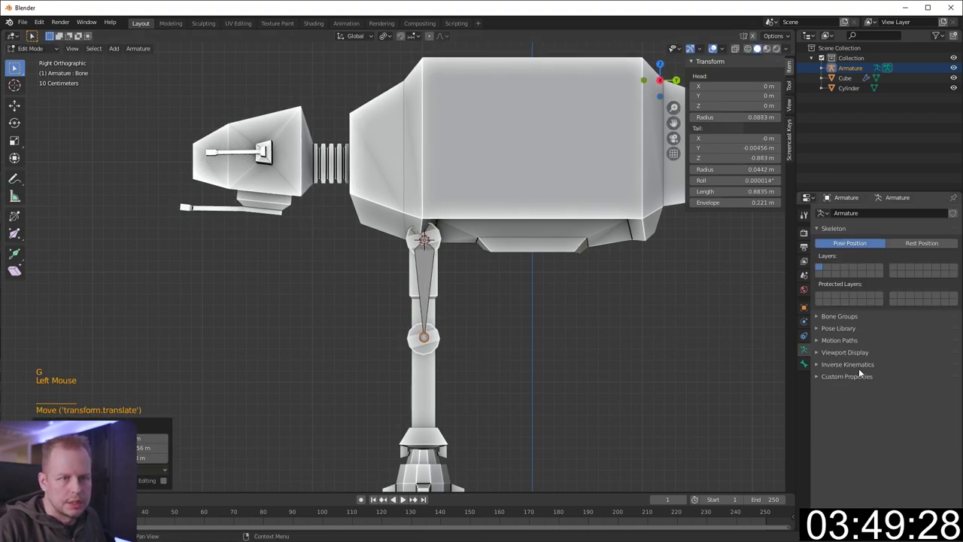
left_click(844, 352)
left_click(942, 380)
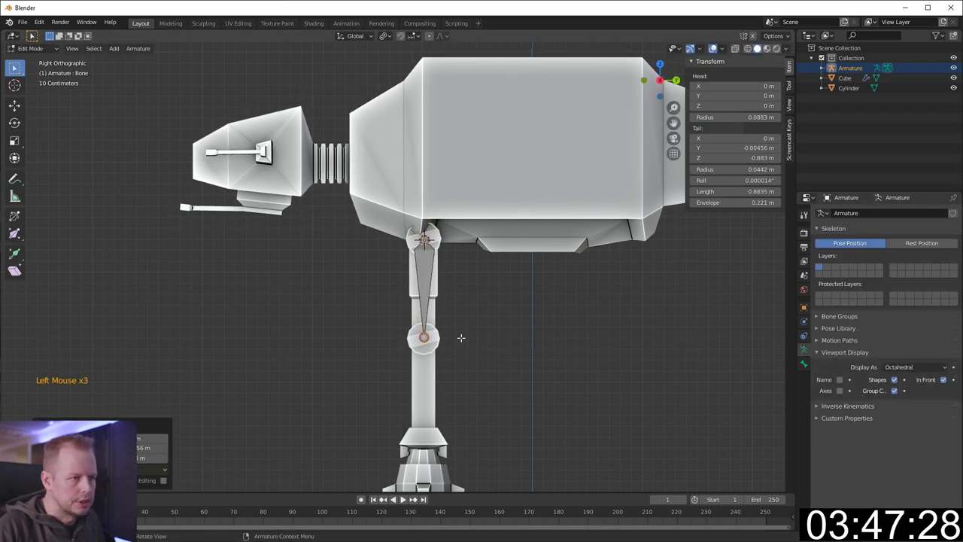
Extrude a lower leg bone from the knee to the ankle and a short foot bone down from the ankle
key("e")
left_click(456, 458)
middle_click_drag(490, 402, 509, 309, "shift")
key("e")
left_click(501, 358)
Rename the upper leg bone as ULeg
left_click(444, 170)
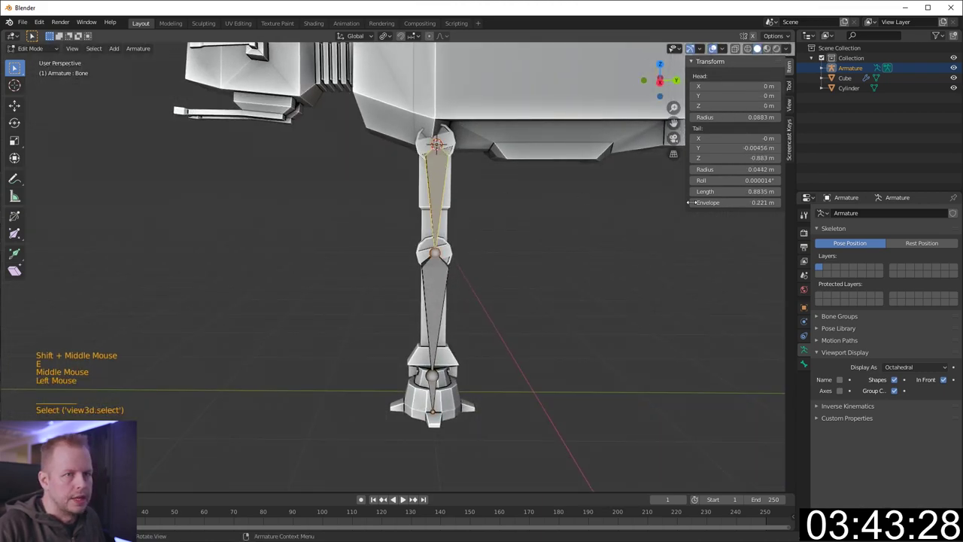
left_click(803, 363)
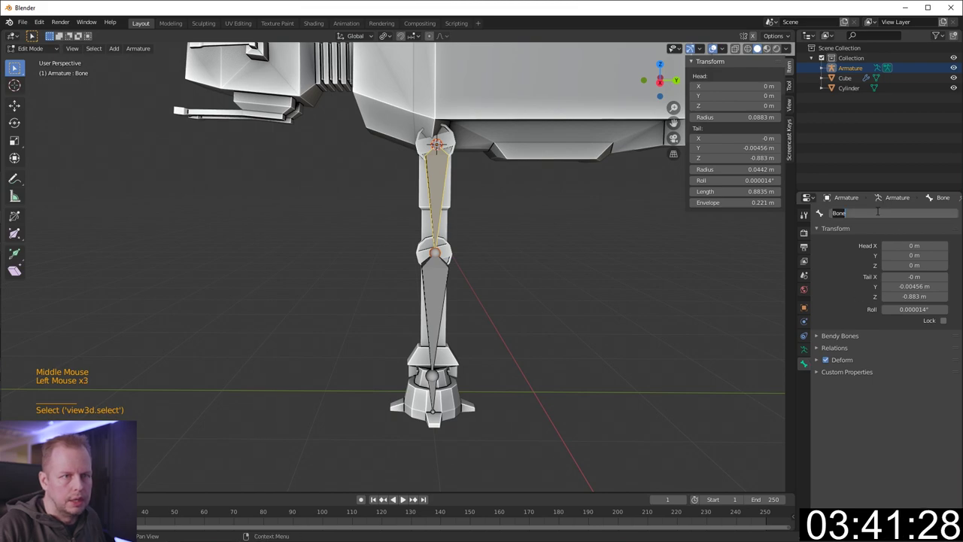
left_click(878, 213)
type("ulEG")
key("Return")
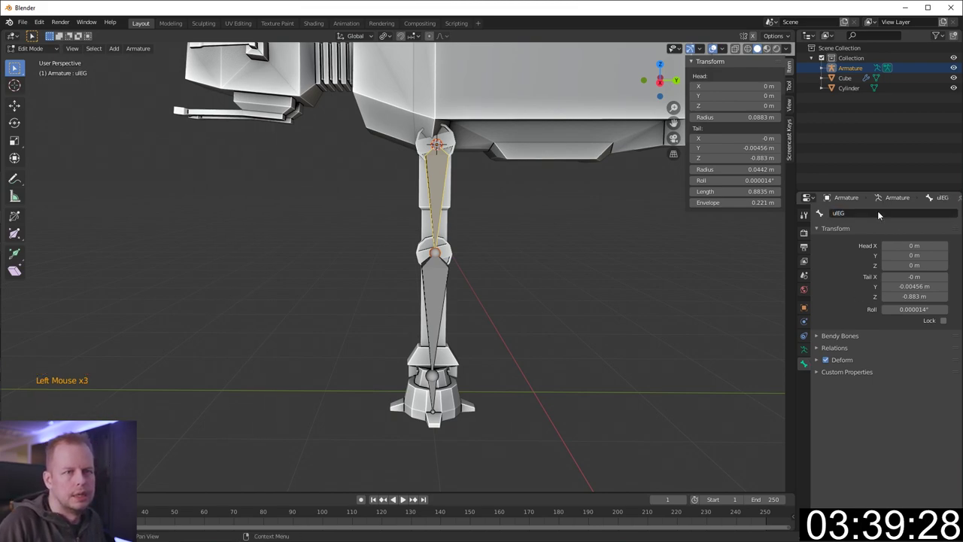
left_click(879, 212)
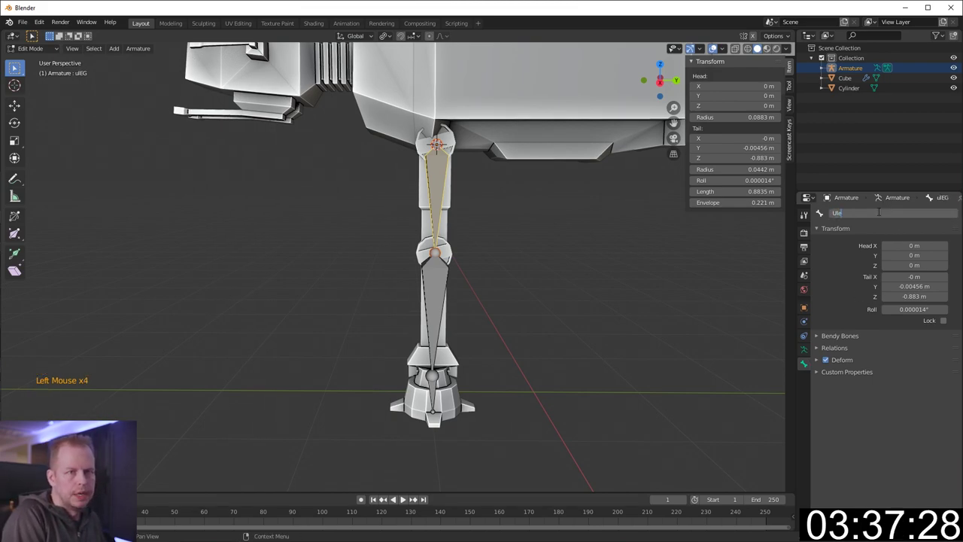
Rename the lower leg bone as LLeg
left_click(434, 309)
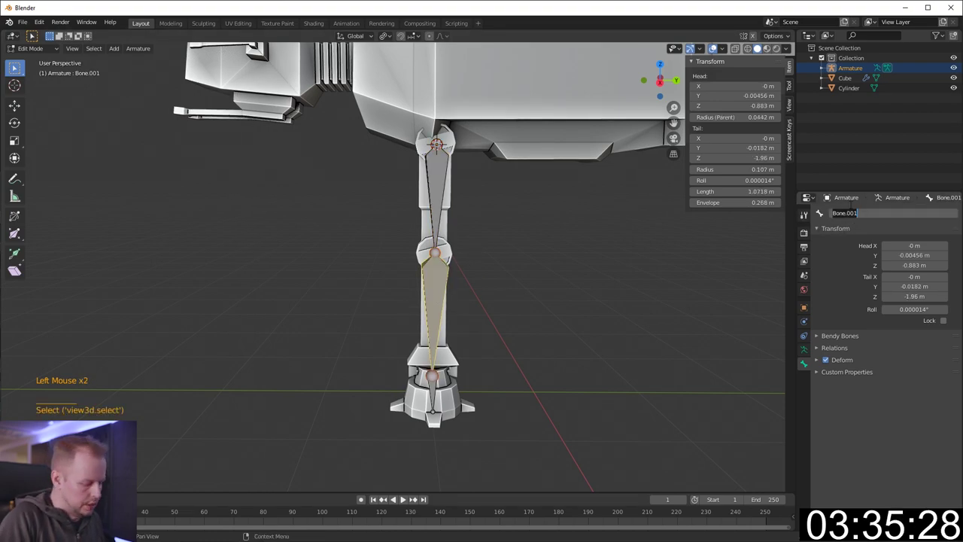
left_click(850, 208)
type("LLeg")
key("Return")
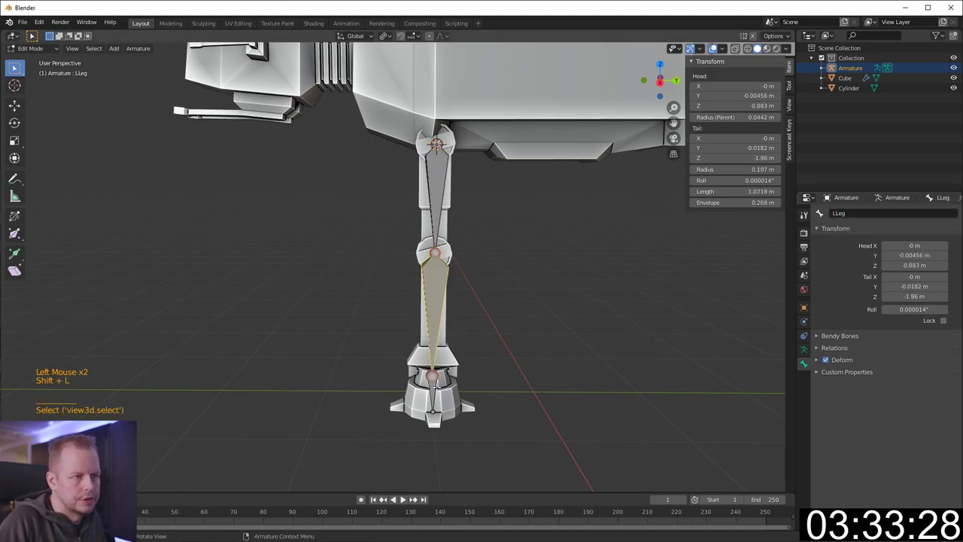
Rename the foot bone as Foot and return to Object Mode
left_click(434, 387)
left_click(888, 214)
type("F")
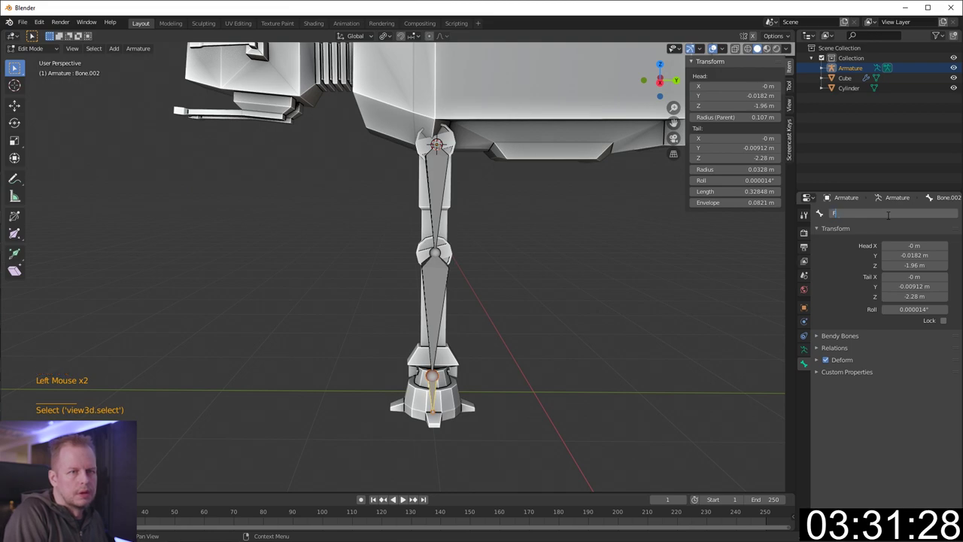
type("oot")
left_click(444, 213)
key("Tab")
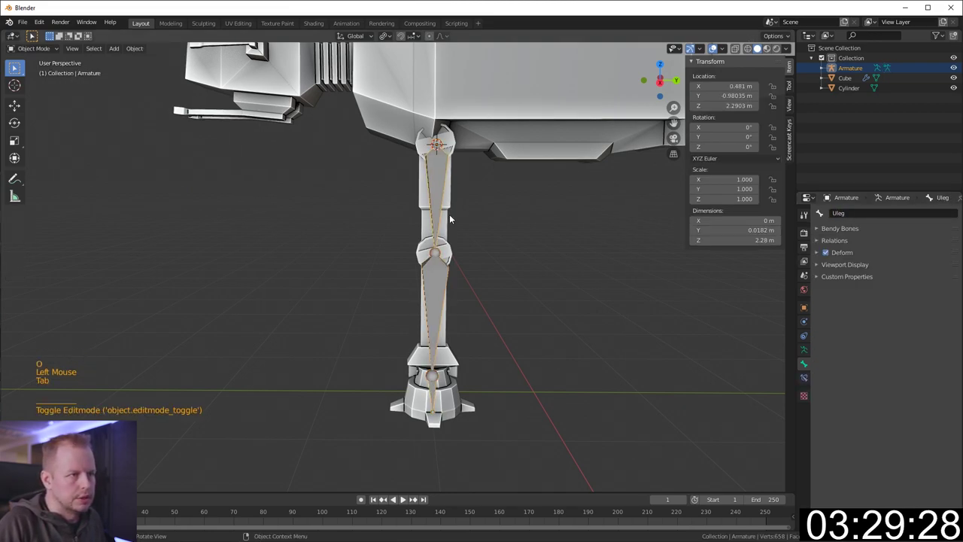
Parent the leg mesh to the armature using Armature Deform With Empty Groups
left_click(453, 222)
left_click(438, 191, "shift")
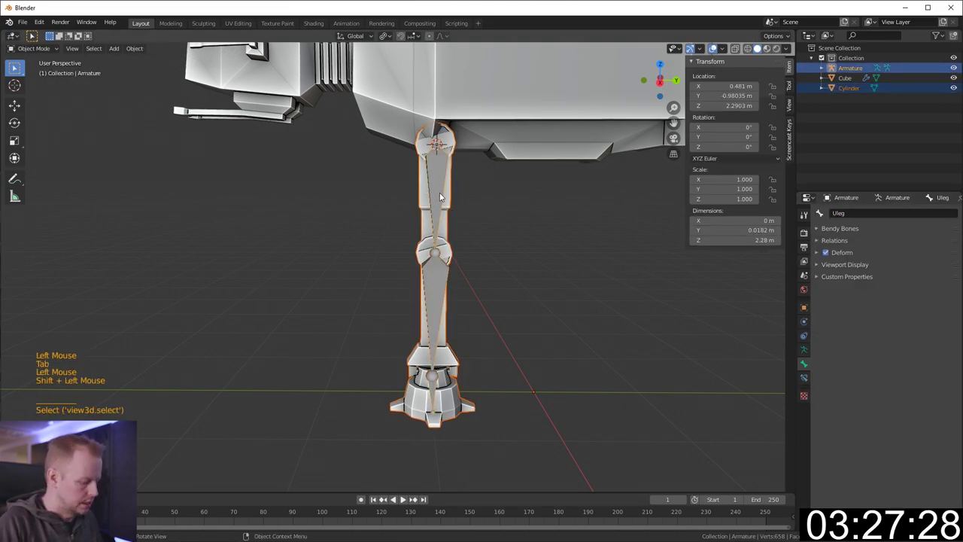
key("ctrl+p")
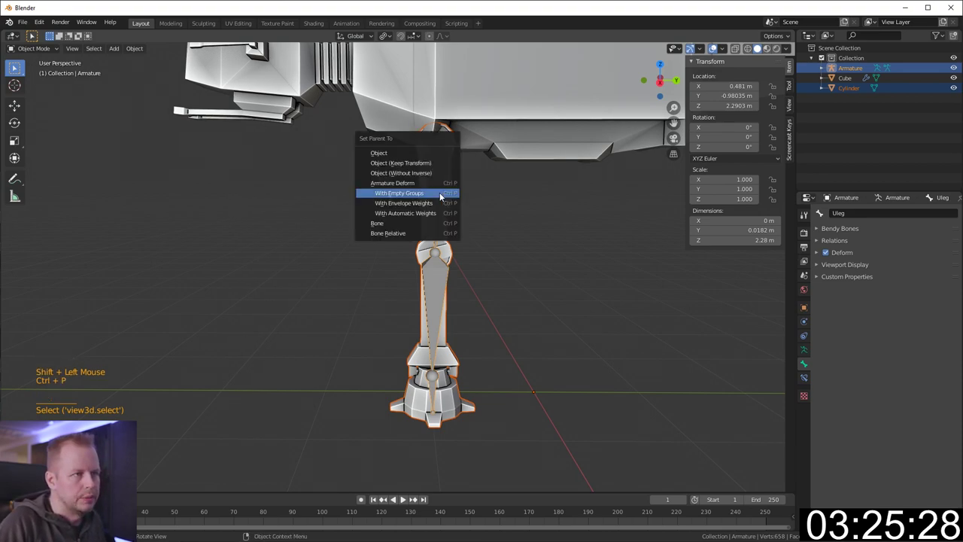
left_click(440, 196)
Assign the leg mesh's upper leg piece and hip joint to the Uleg vertex group
left_click(445, 203)
key("Tab")
left_click(447, 199)
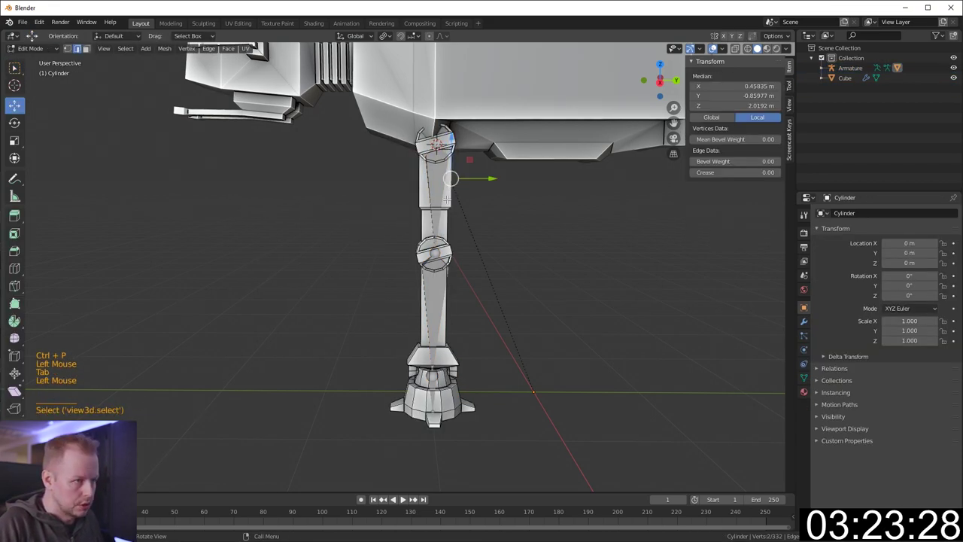
key("l")
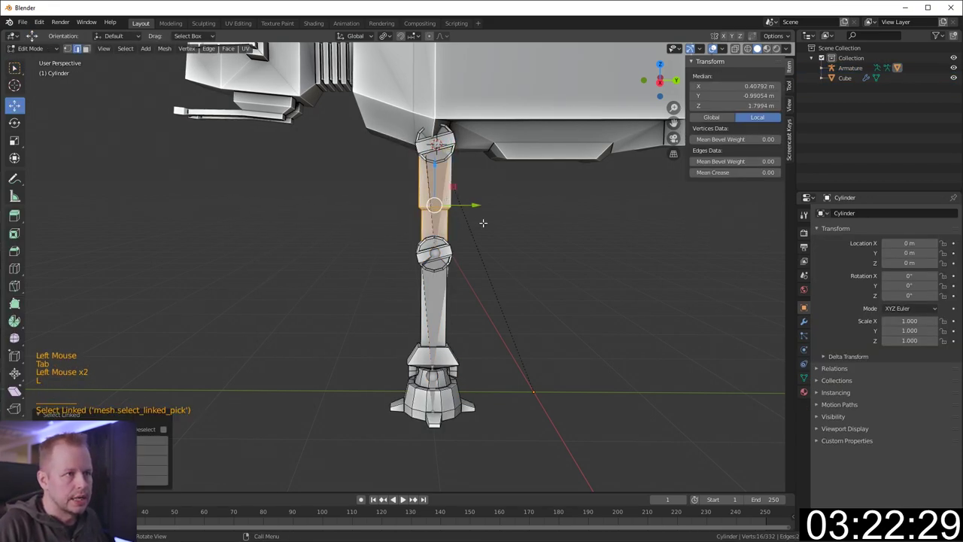
left_click(803, 373)
left_click(837, 246)
left_click(831, 306)
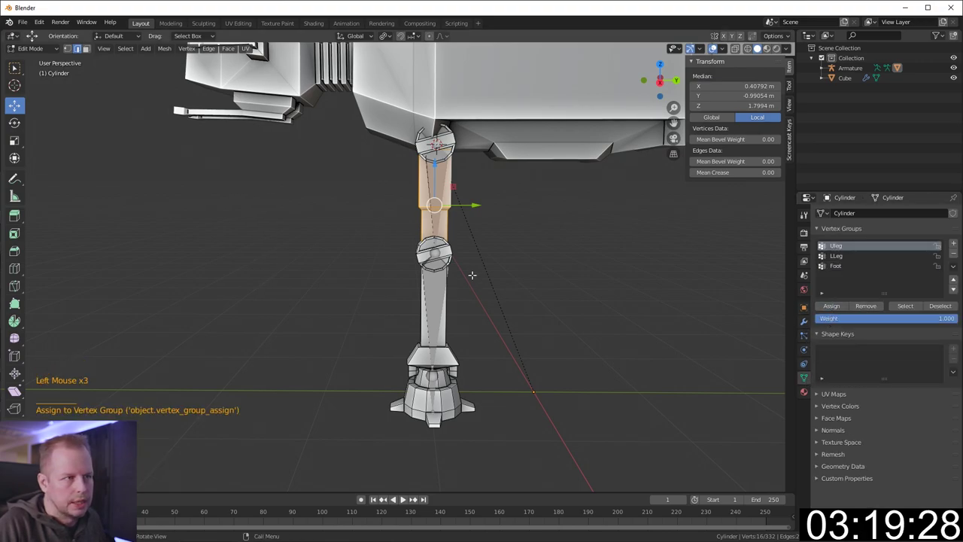
left_click(444, 256)
key("l")
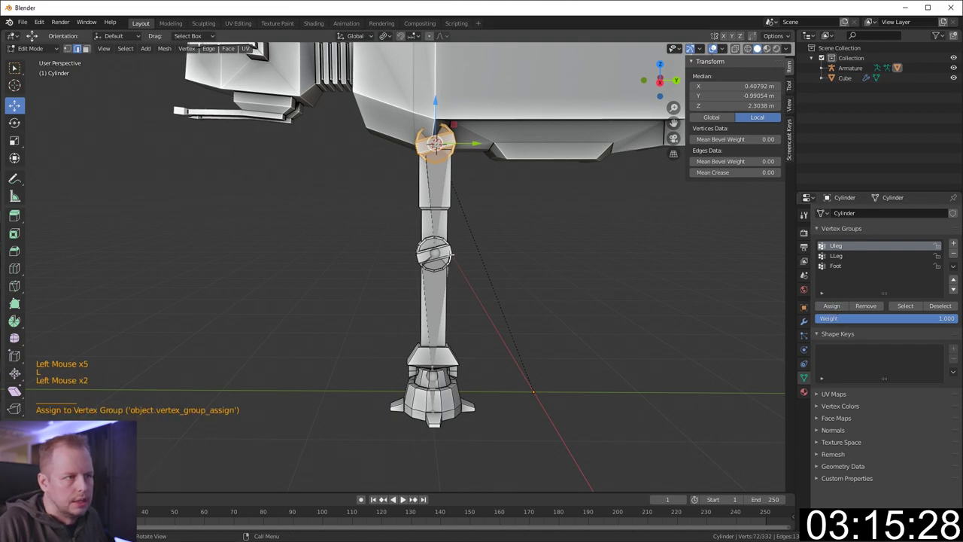
Assign the knee joint and lower leg pieces to the LLeg vertex group
key("l")
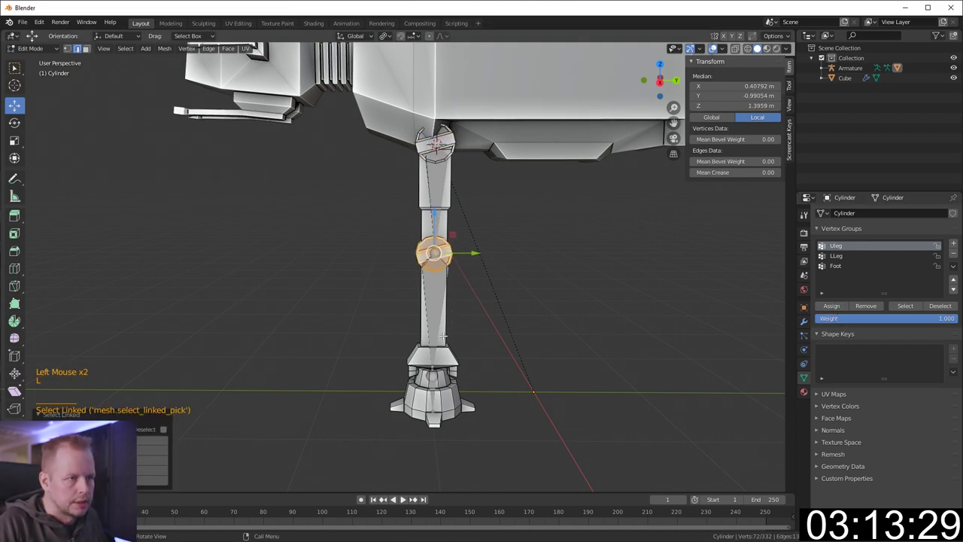
key("l")
left_click(836, 256)
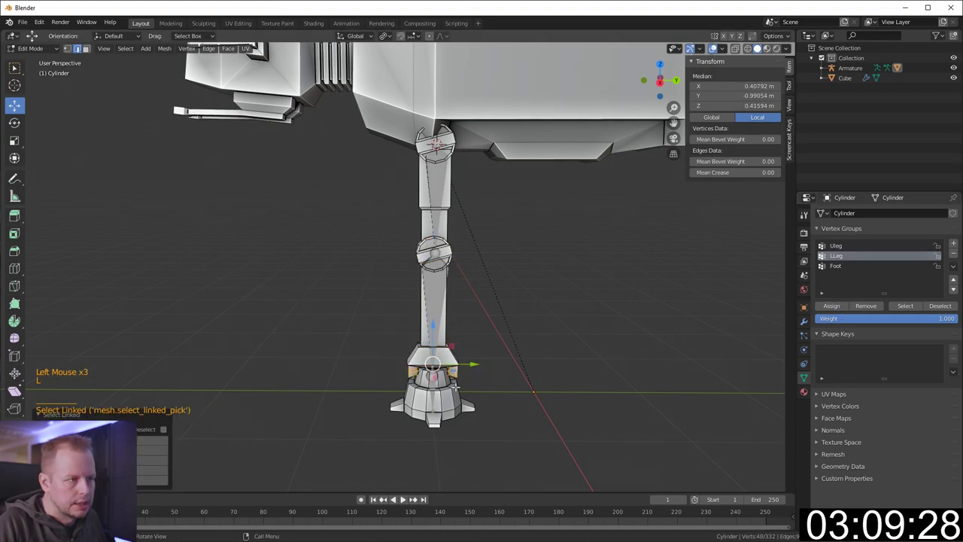
Assign the foot and its ankle piece to the Foot vertex group and return to Object Mode
key("l")
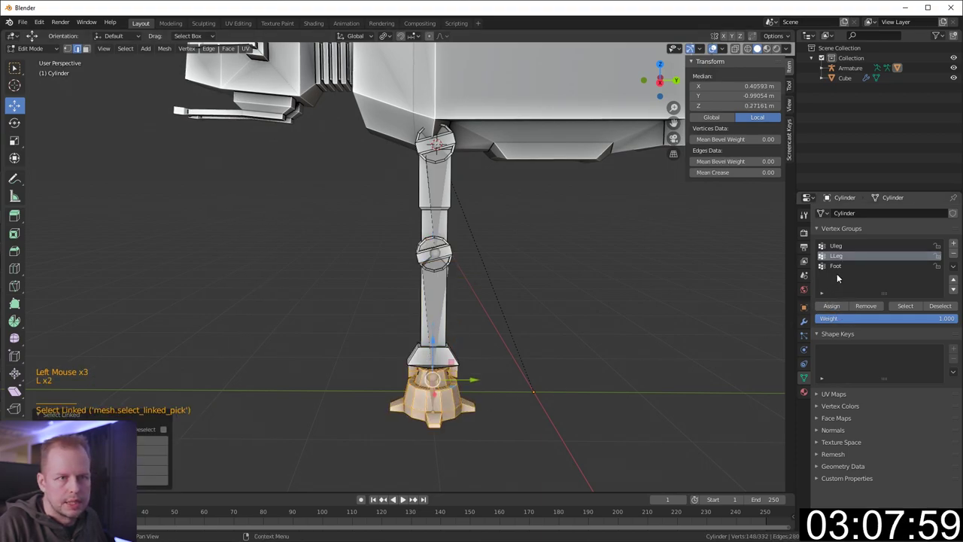
left_click(835, 266)
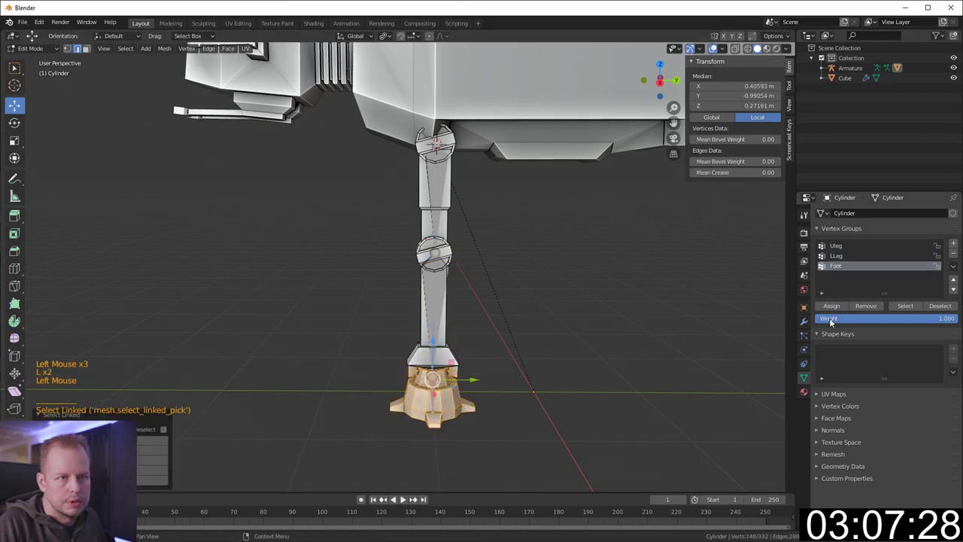
left_click(831, 305)
scroll(447, 231, "down", 3)
scroll(447, 231, "up", 3)
key("Tab")
Duplicate the front leg together with its armature and move the copy along Y to the rear of the body
left_click(440, 221)
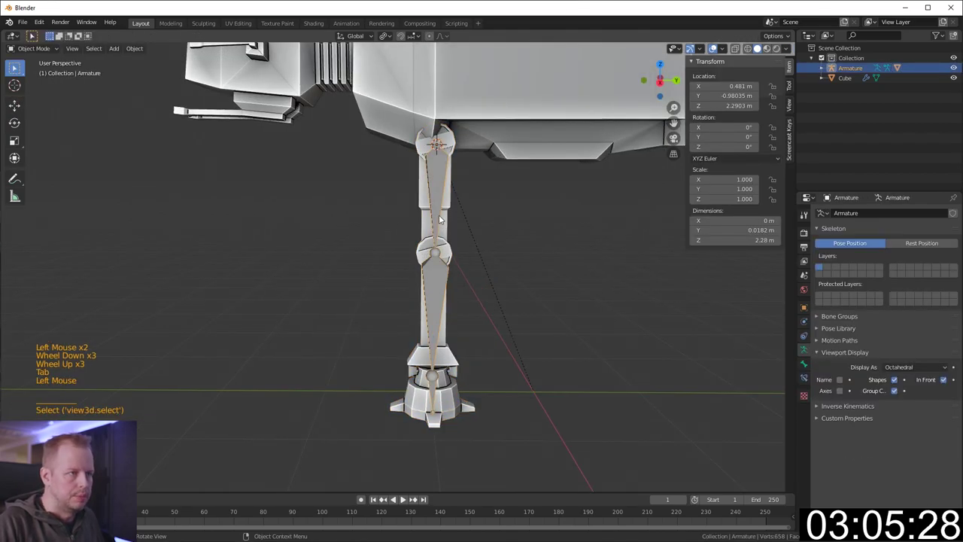
left_click(447, 203, "shift")
key("KP_1")
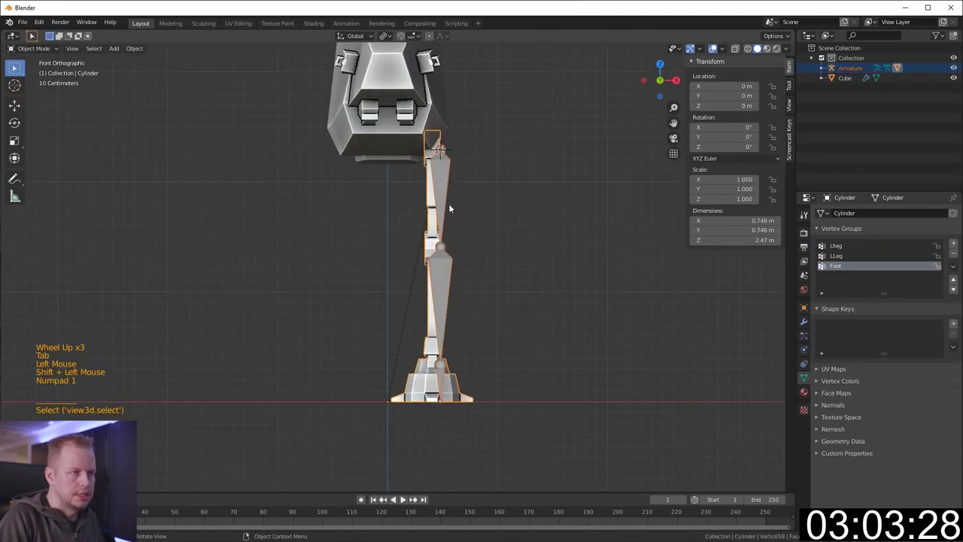
key("KP_3")
scroll(451, 207, "down", 2)
middle_click_drag(493, 215, 456, 208, "shift")
key("shift+d")
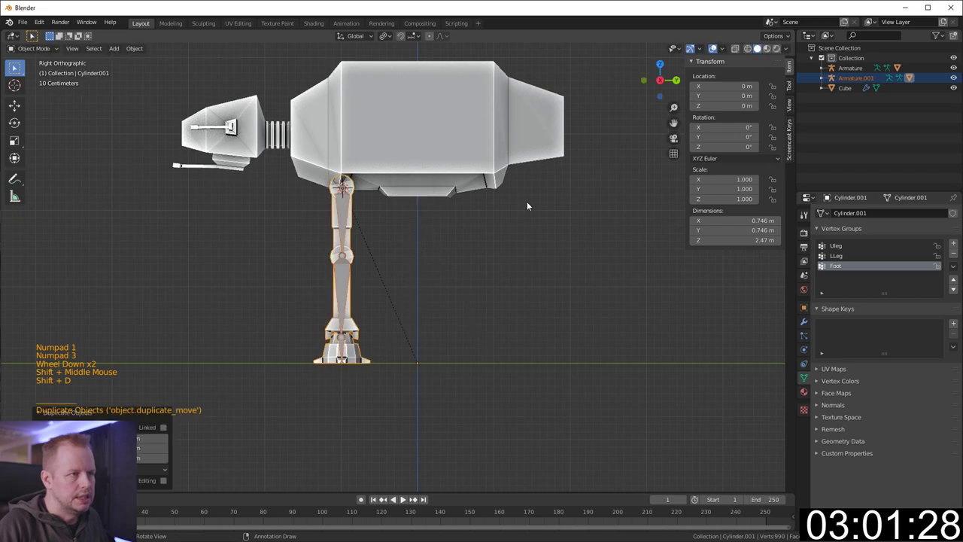
key("shift+space")
left_click(367, 283)
left_click_drag(412, 277, 552, 272)
Duplicate the front and rear legs with their armatures and move the copies along X to the body's opposite side
middle_click_drag(428, 229, 456, 278)
left_click(399, 295, "shift")
left_click(410, 296, "shift")
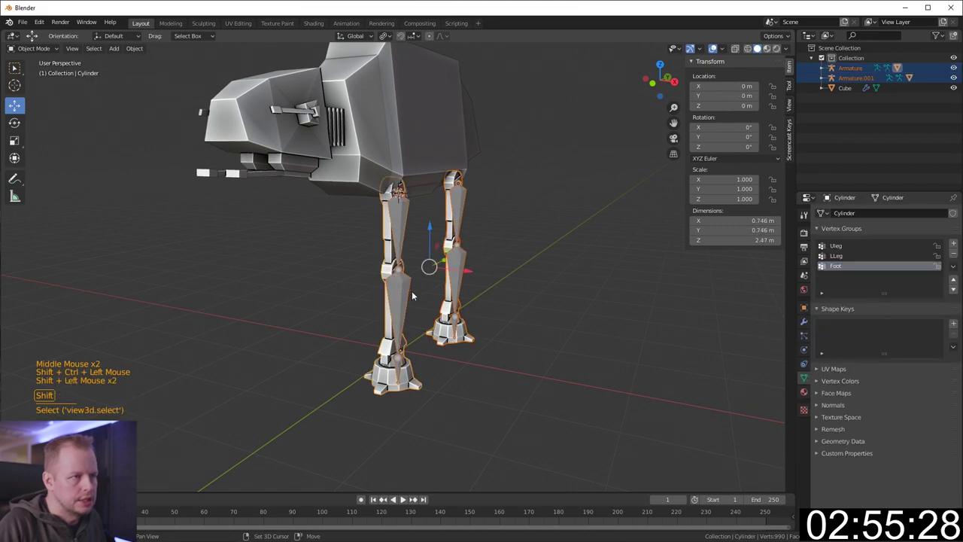
key("KP_1")
key("shift+d")
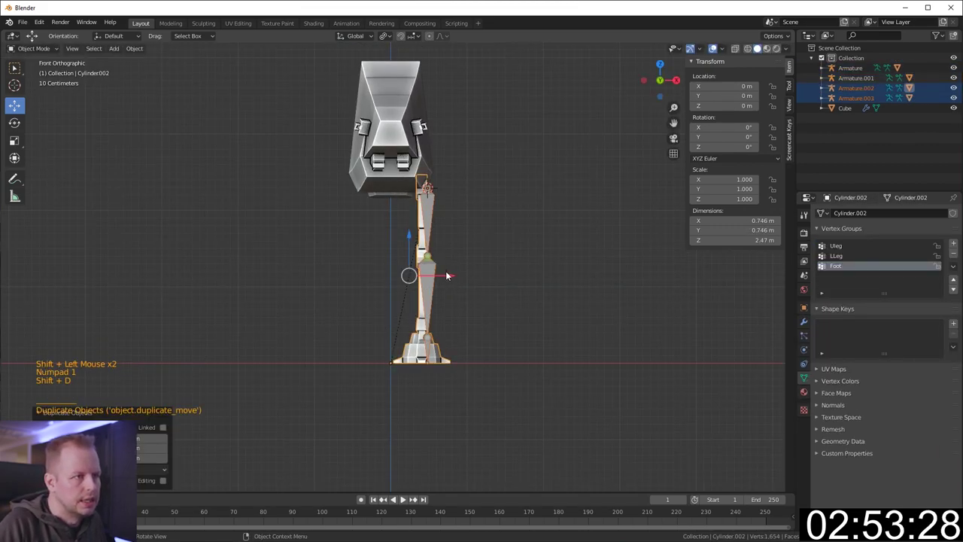
left_click(399, 282)
left_click_drag(399, 283, 384, 282)
middle_click_drag(489, 279, 374, 277)
scroll(377, 246, "up", 1)
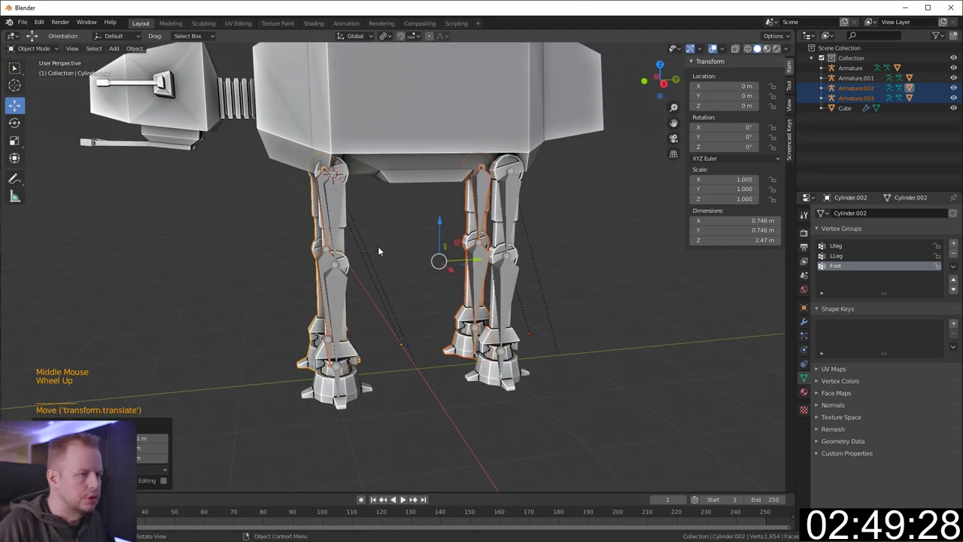
left_click(335, 233)
key("Tab")
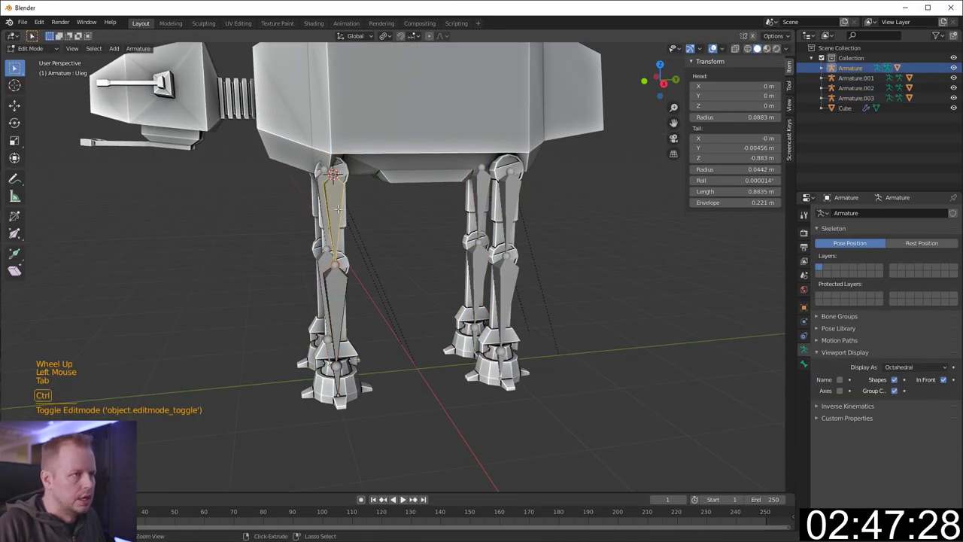
key("ctrl+Tab")
left_click(352, 268)
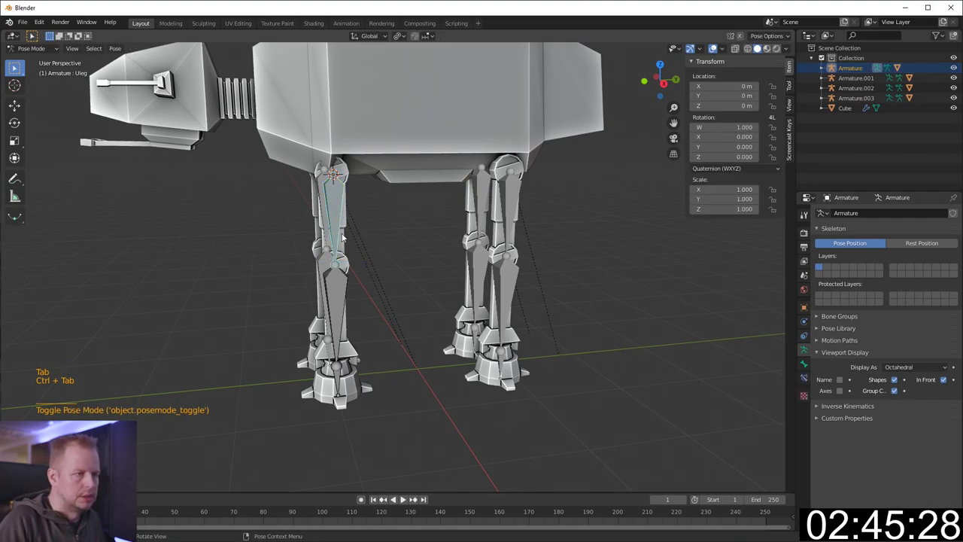
key("KP_3")
key("ctrl+Tab")
Select the whole robot with all four legs and lower it about 0.23 m
scroll(416, 238, "down", 2)
key("a")
left_click_drag(440, 243, 444, 256)
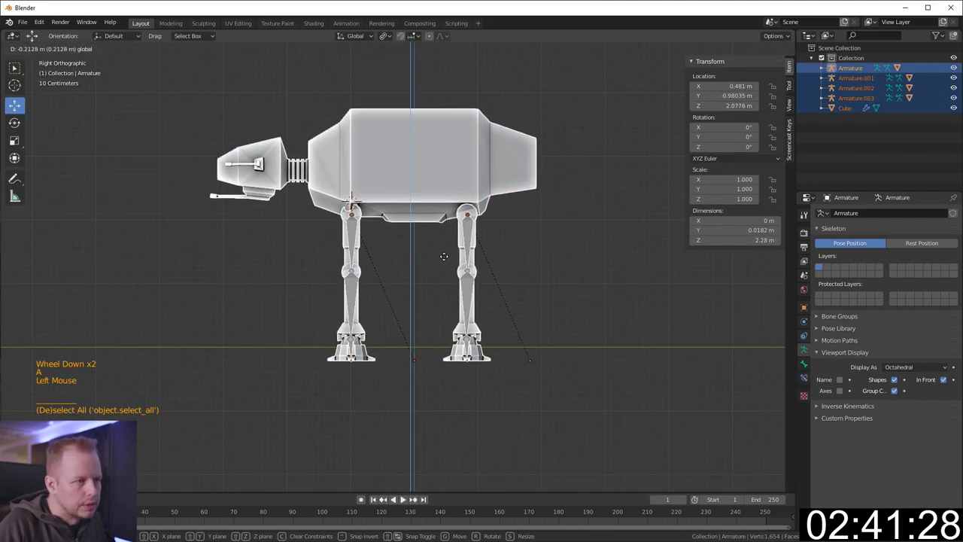
left_click_drag(444, 256, 443, 261)
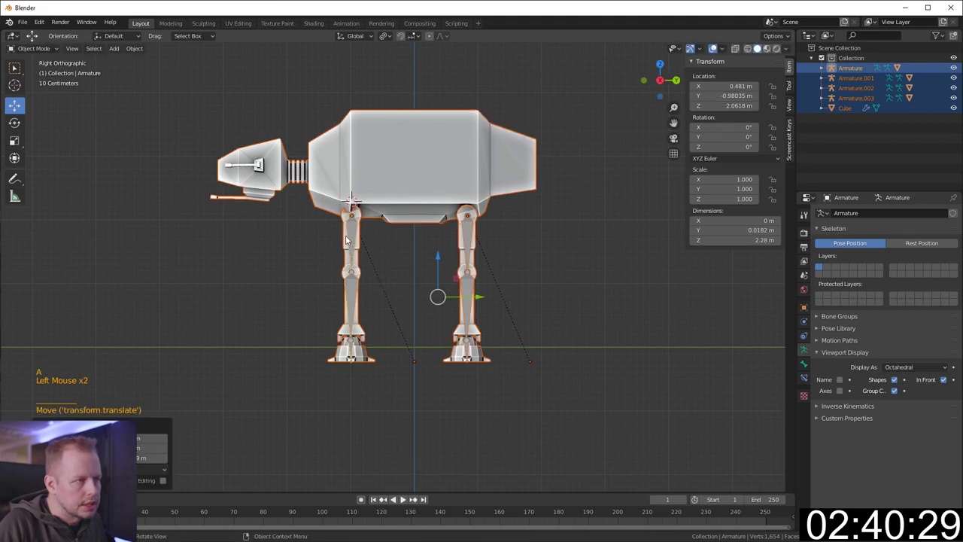
Rotate the upper leg bone of the original front leg forward, towards the head, in Pose Mode
scroll(347, 240, "up", 1)
left_click(349, 238)
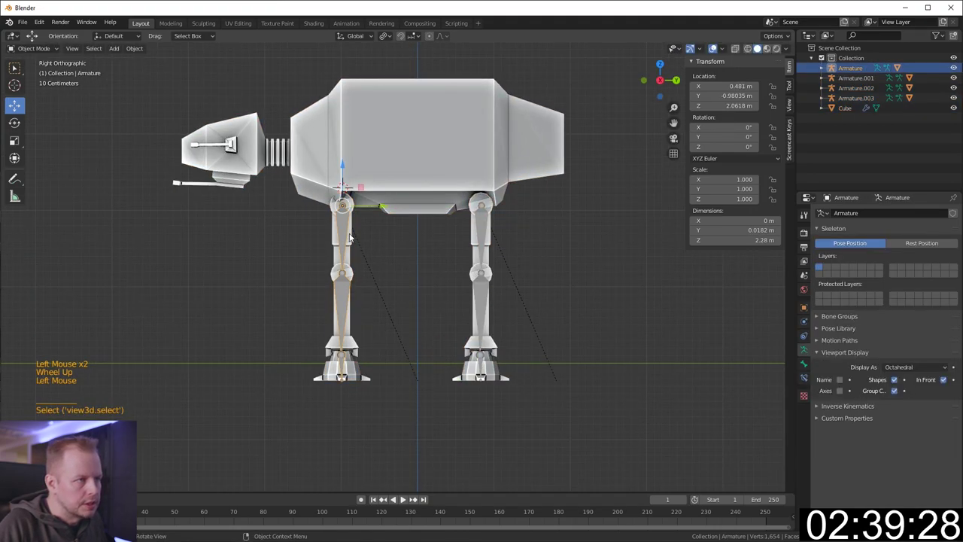
key("ctrl+Tab")
left_click(346, 234)
key("r")
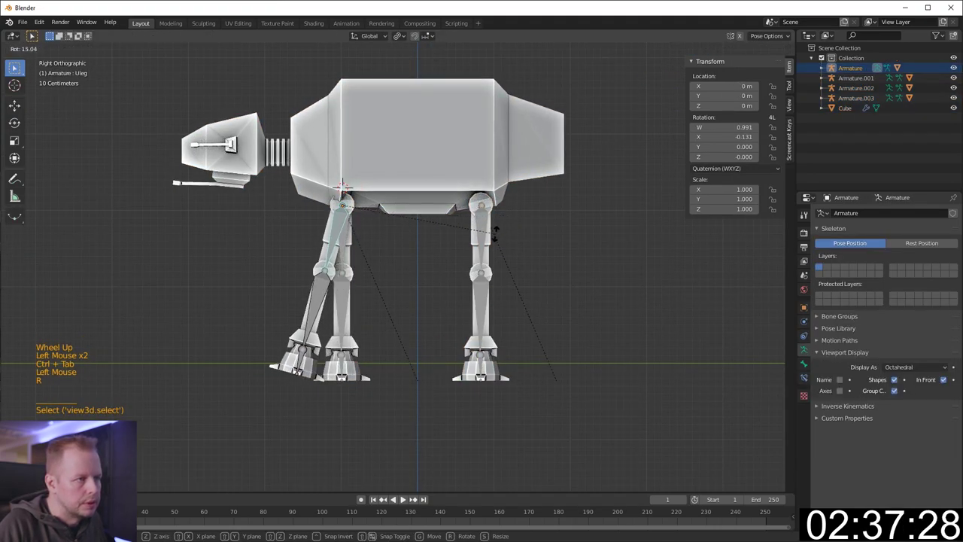
left_click(310, 280)
key("r")
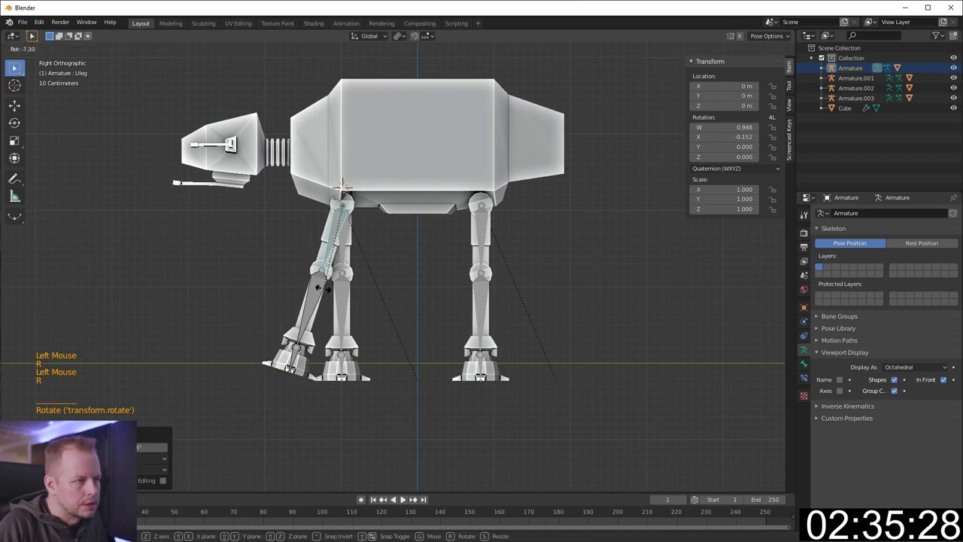
left_click(313, 286)
Bend the same front leg slightly at the knee and swing its upper leg bone further forward
left_click(306, 293)
key("r")
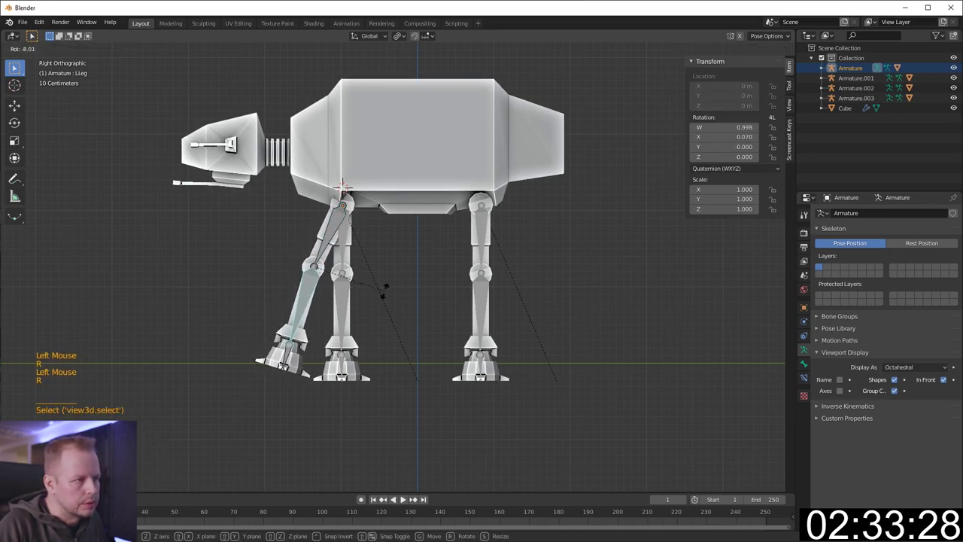
left_click(374, 278)
left_click(331, 234)
key("r")
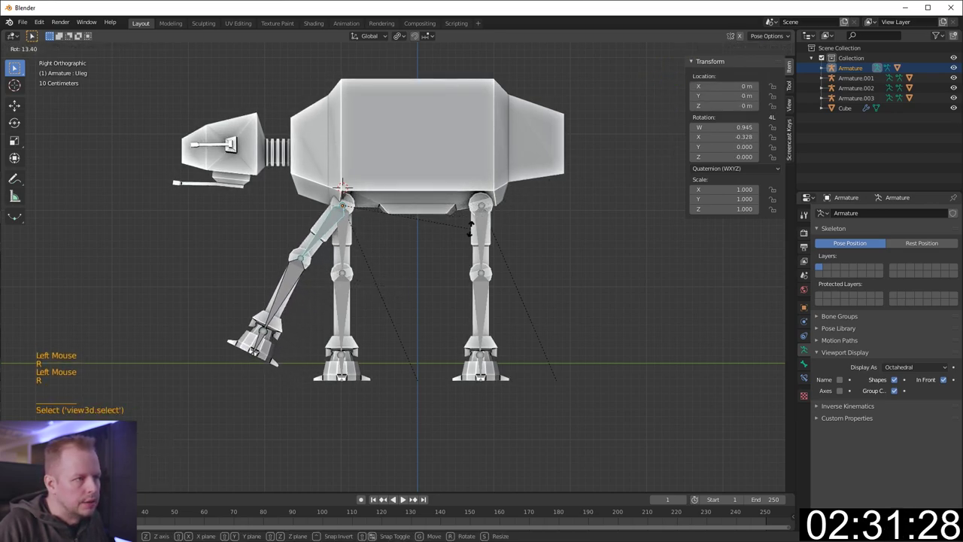
left_click(465, 234)
Rotate that leg's lower bone back slightly and turn its foot bone until the sole is level
left_click(282, 297)
key("r")
left_click(296, 294)
left_click(276, 348)
key("r")
left_click(343, 184)
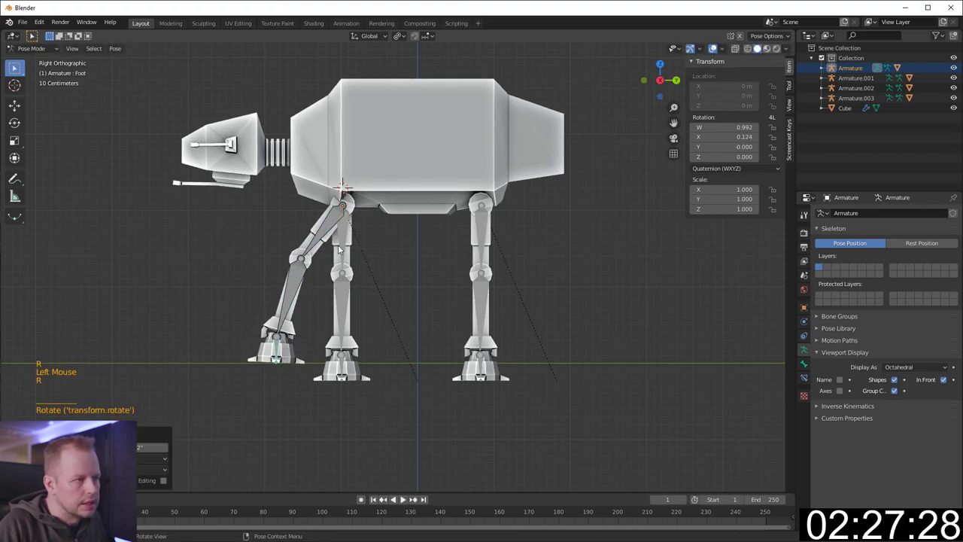
Switch to the opposite front leg's armature in Pose Mode and rotate its upper leg bone backward
key("ctrl+Tab")
left_click(346, 250)
key("ctrl+Tab")
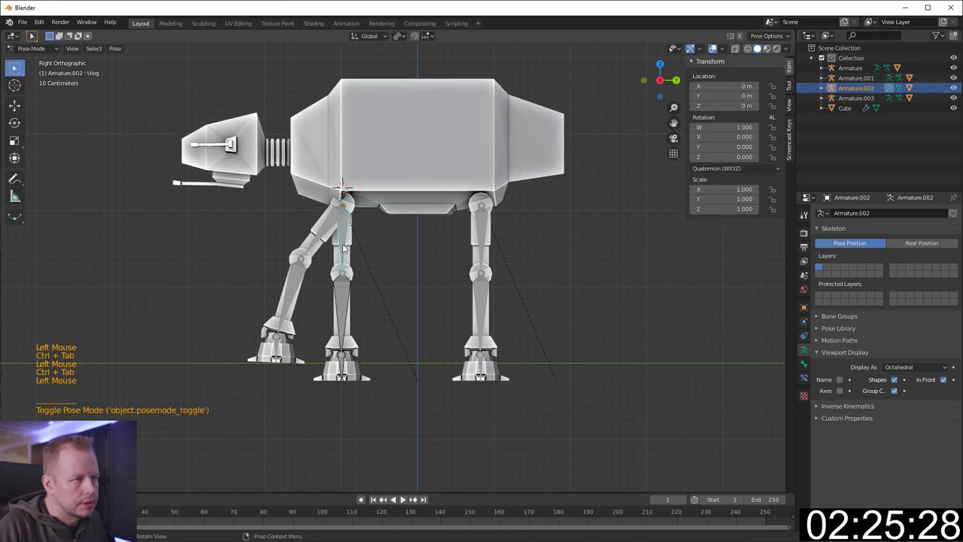
left_click(344, 244)
key("r")
Rotate the opposite front leg's lower bone further backward and turn its foot bone towards level
left_click(375, 314)
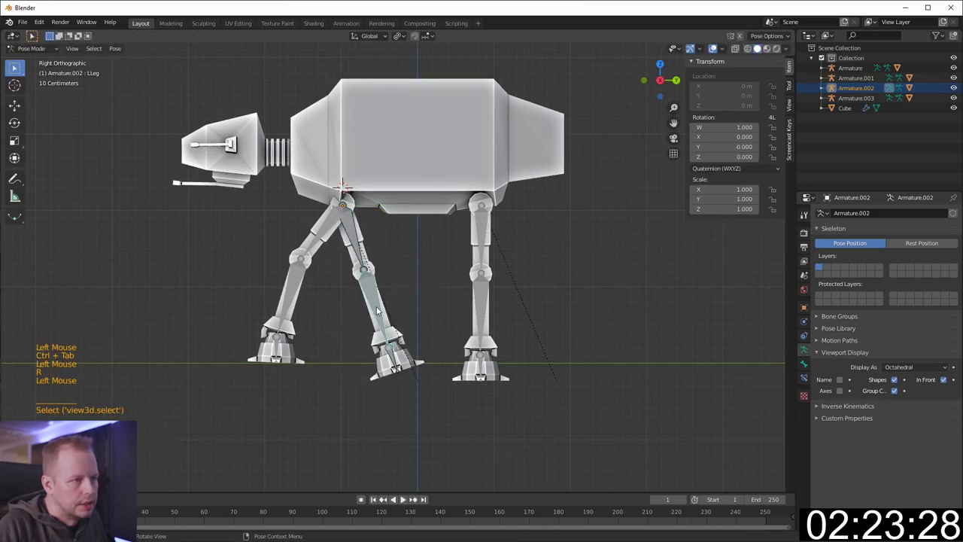
key("r")
left_click(402, 323)
left_click(413, 345)
key("r")
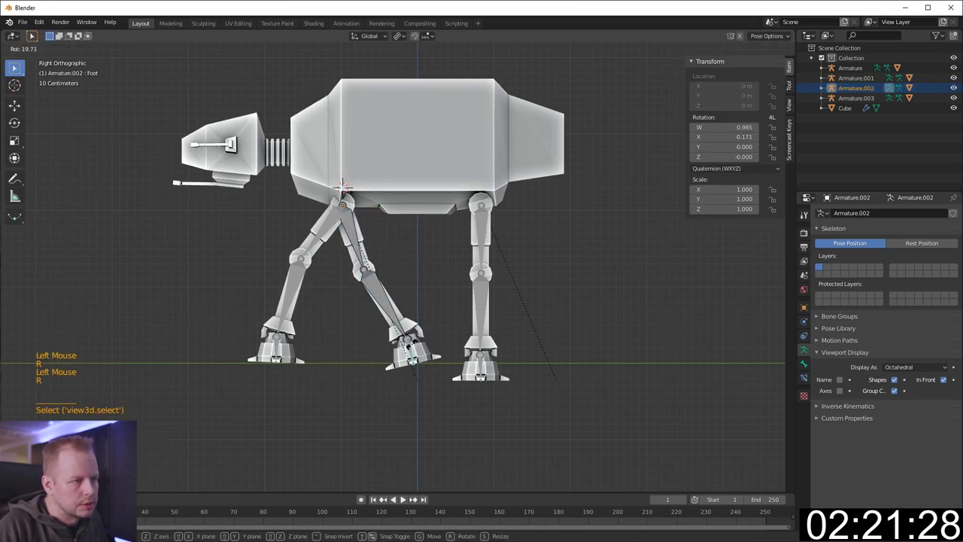
left_click(410, 348)
Bend the opposite front leg's knee further back and readjust its foot bone to level the sole
left_click(389, 307)
key("r")
left_click(406, 306)
left_click(407, 311)
key("r")
left_click(379, 292)
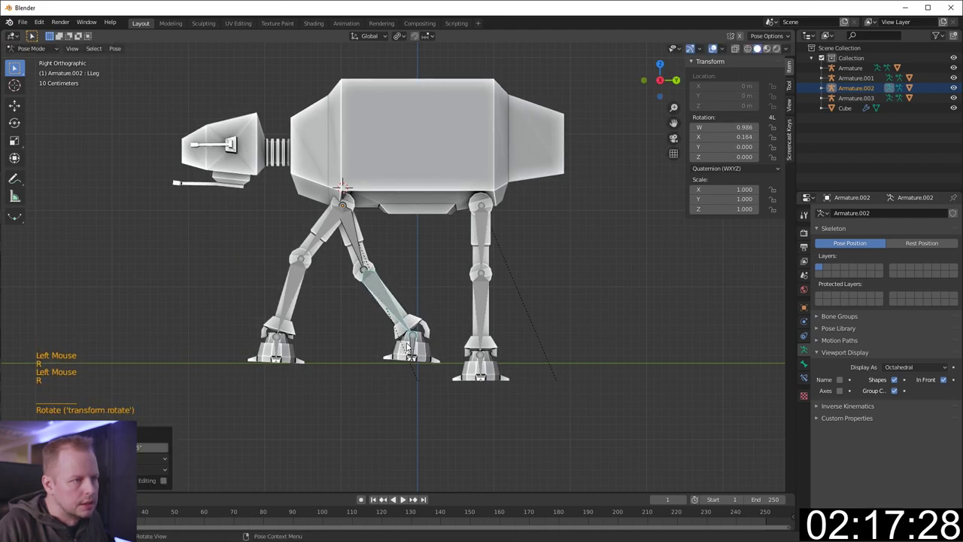
left_click(413, 347)
key("r")
left_click(439, 356)
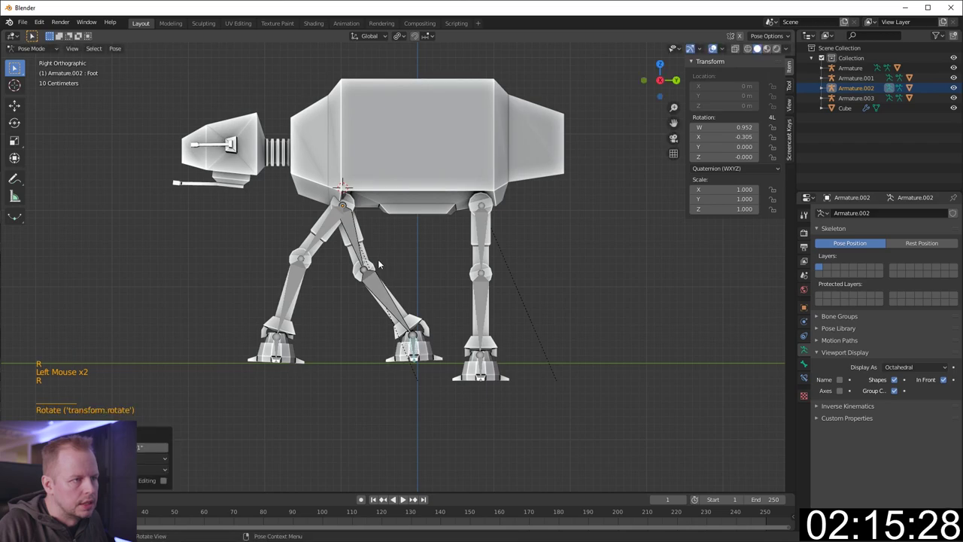
Rotate the opposite front leg's upper bone slightly forward
left_click(358, 249)
key("r")
left_click(435, 234)
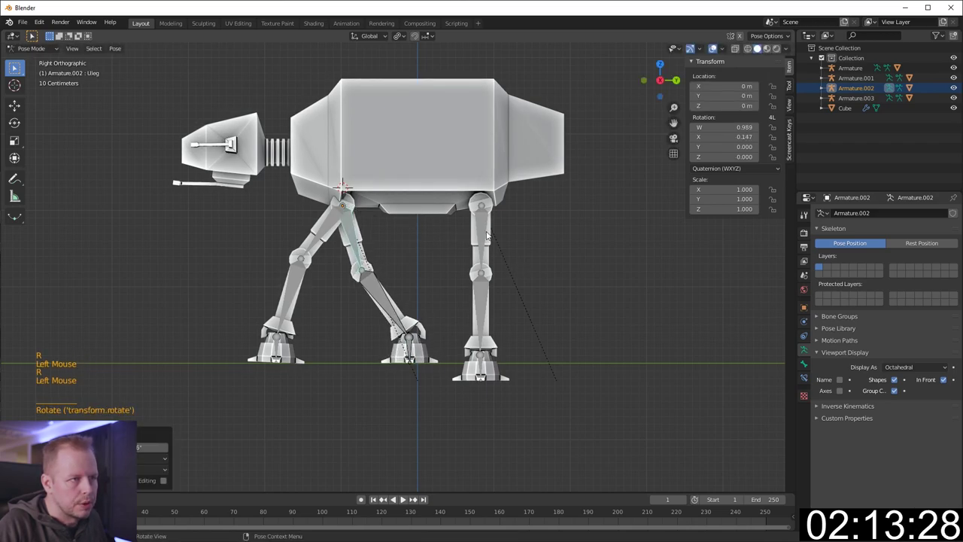
Switch to the rear leg armature Armature.001 in Pose Mode and rotate its upper leg bone slightly
key("ctrl+Tab")
left_click(485, 236)
key("ctrl+Tab")
left_click(485, 236)
left_click(485, 236)
key("r")
left_click(541, 237)
Rotate the rear leg's lower bone backward and turn its foot bone towards level
left_click(487, 307)
key("r")
left_click(511, 308)
left_click(528, 352)
key("r")
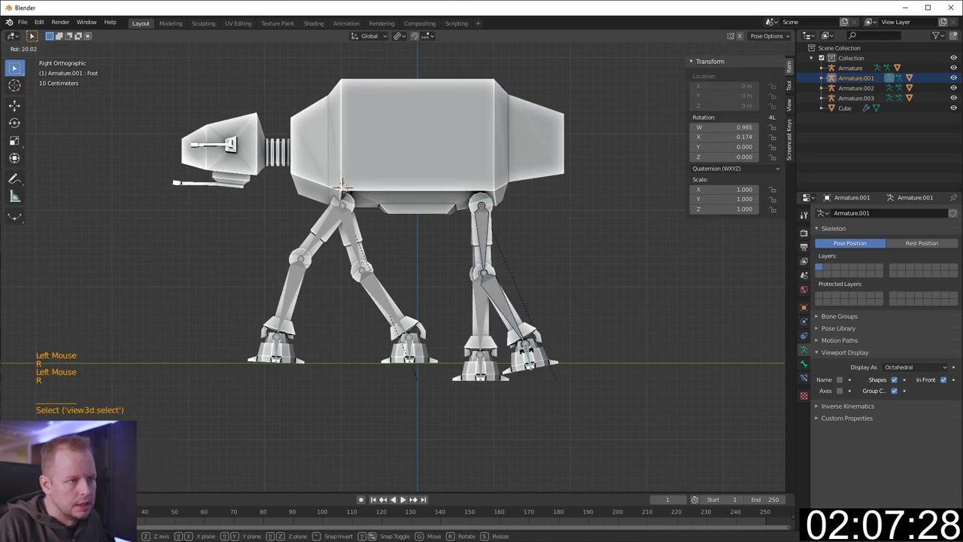
left_click(527, 351)
Bend the rear leg's knee further back and readjust the tilt of its foot bone
left_click(506, 305)
key("r")
left_click(518, 308)
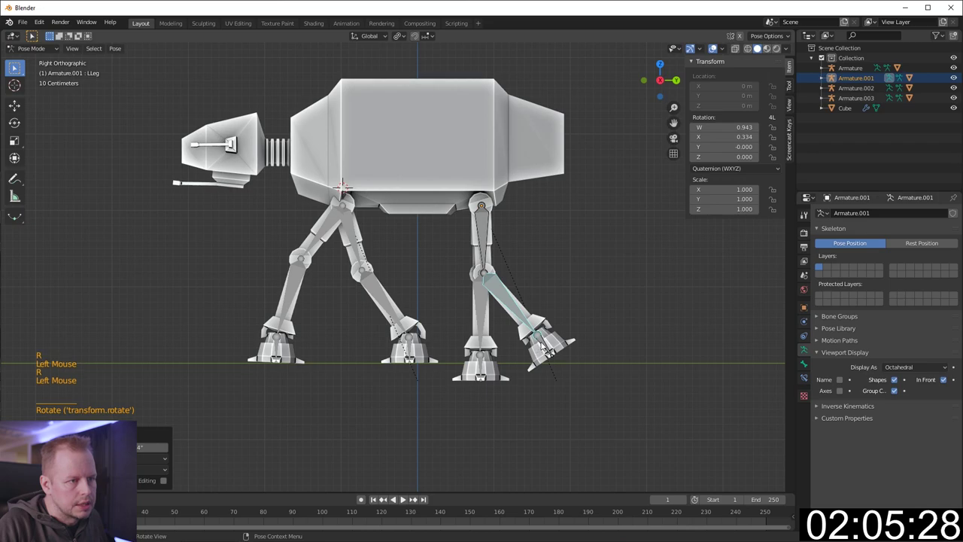
left_click(541, 346)
key("r")
left_click(537, 348)
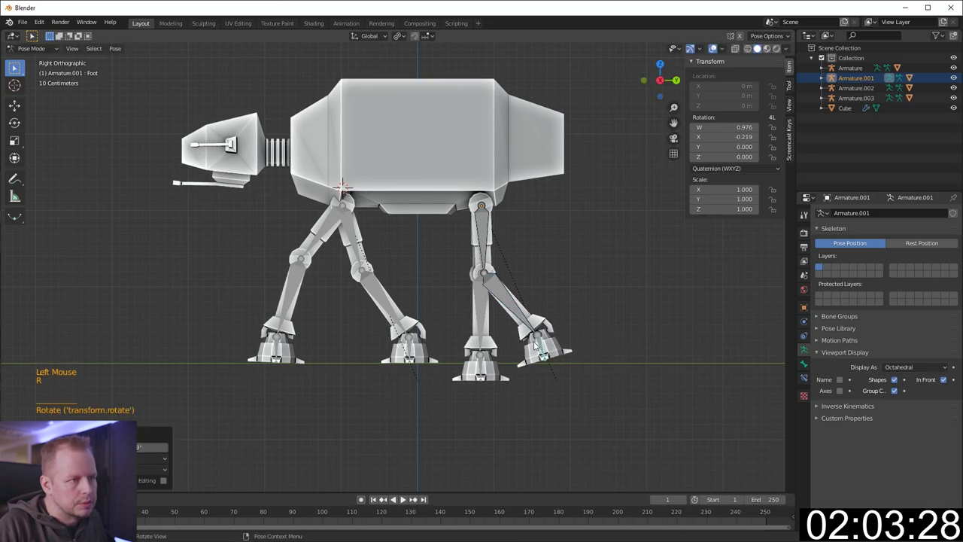
Switch to the opposite rear leg's armature, Armature.003, in Pose Mode and rotate its upper leg bone forward in the right side view
key("ctrl+Tab")
left_click(477, 260)
middle_click_drag(602, 222, 545, 245)
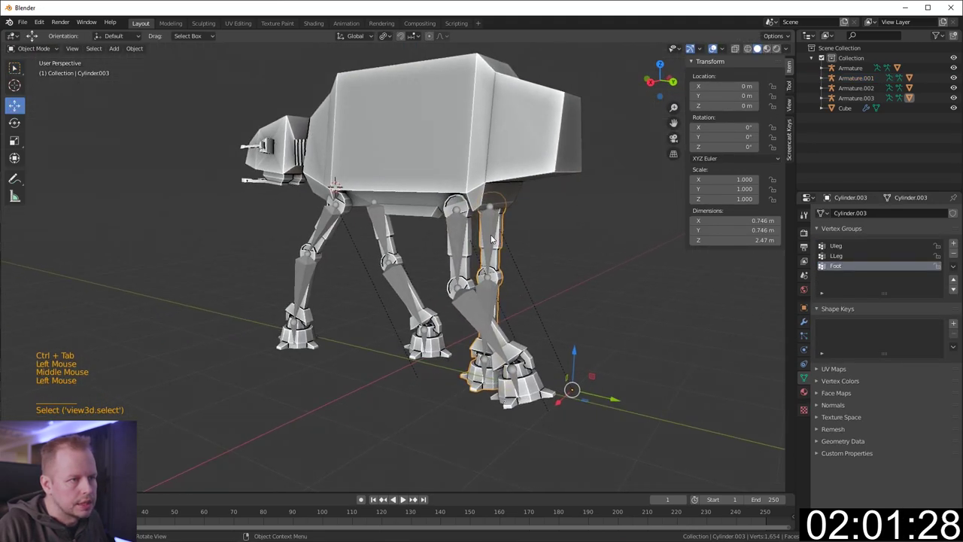
left_click(492, 239)
key("KP_1")
key("KP_3")
key("ctrl+Tab")
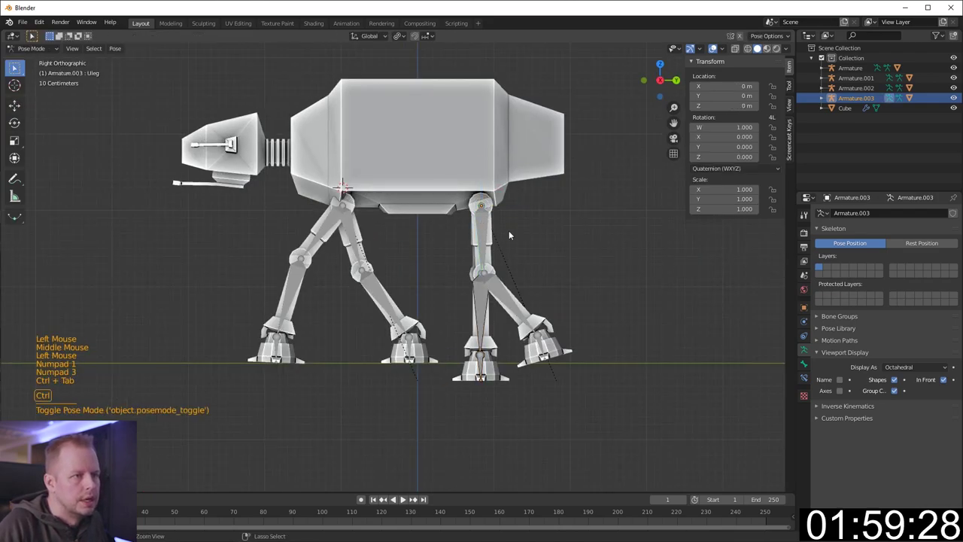
key("r")
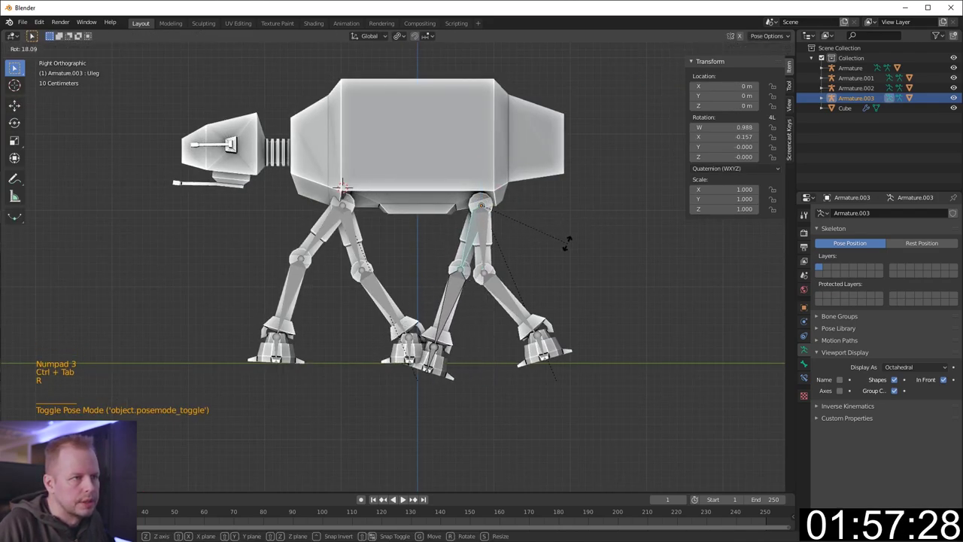
left_click(590, 247)
Rotate the Armature.003 leg's lower bone backward and swing its upper bone slightly further forward
left_click(464, 304)
key("r")
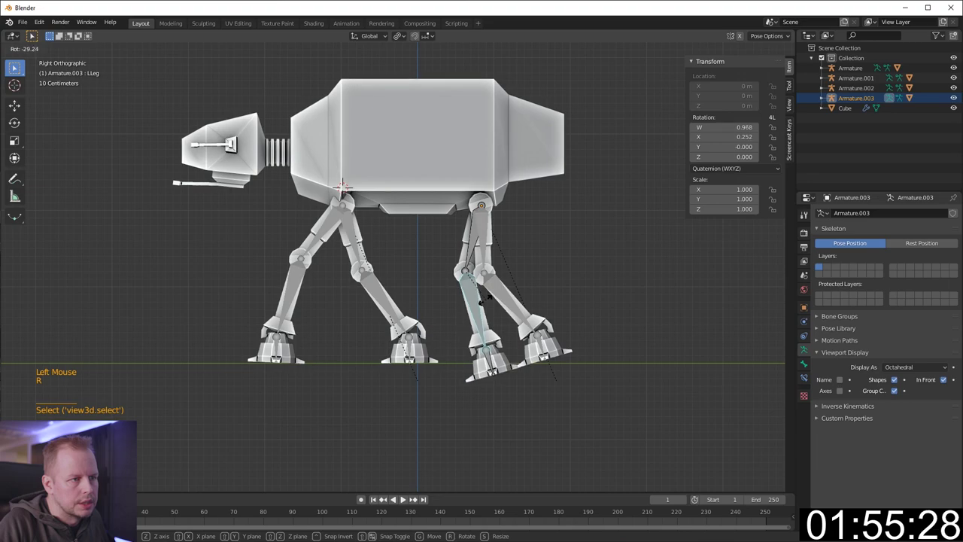
left_click(489, 297)
left_click(473, 235)
key("r")
left_click(615, 239)
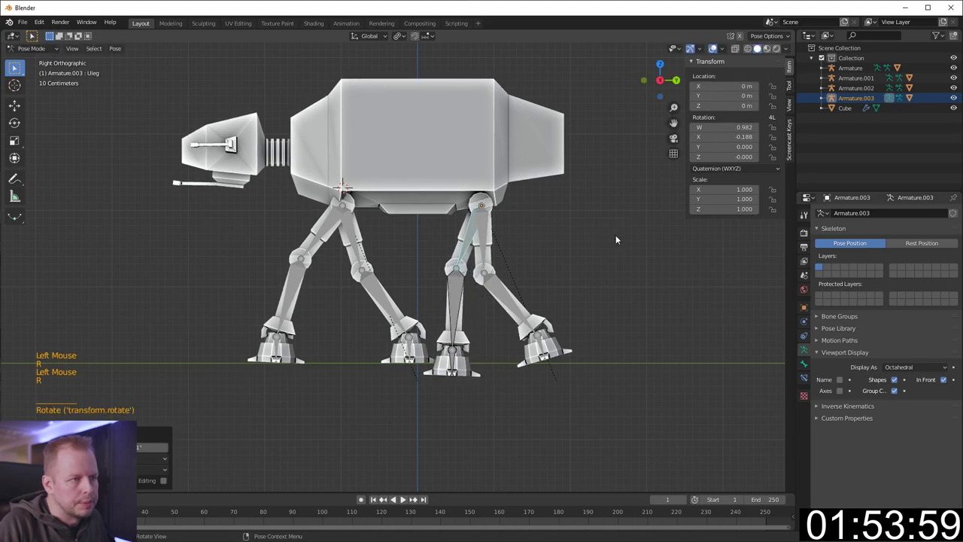
Bend the Armature.003 leg's knee further back, raising its upper bone further forward to bring the foot up to the ground line
left_click(454, 301)
key("r")
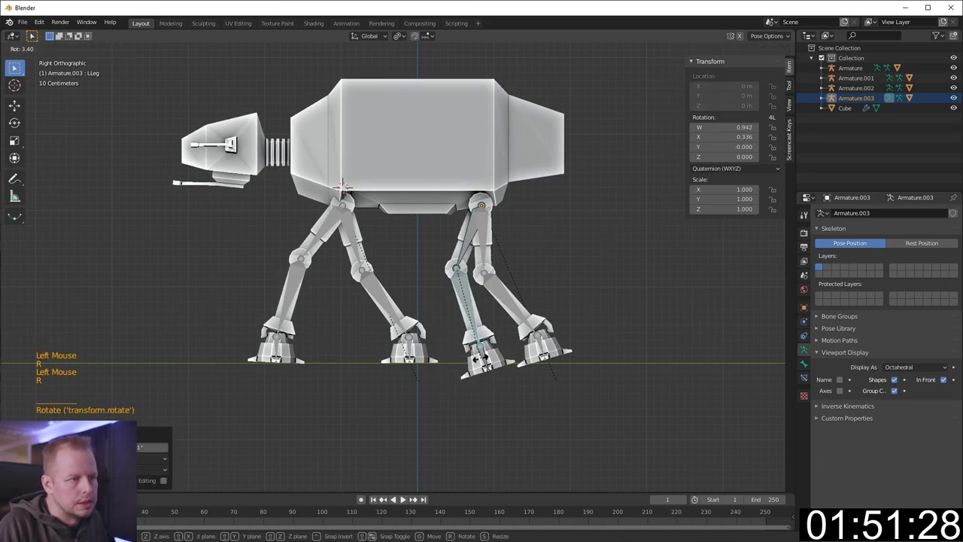
left_click(489, 350)
left_click(468, 233)
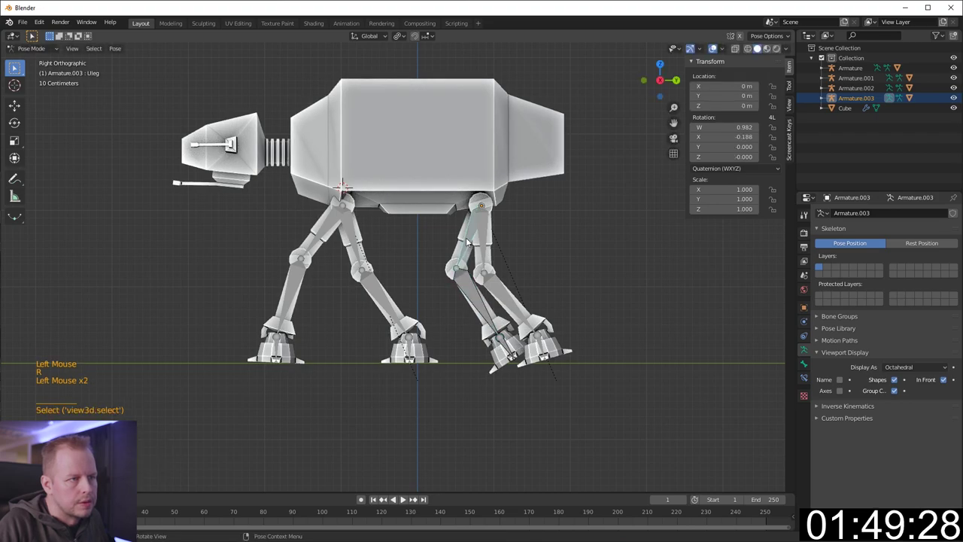
key("r")
left_click(569, 248)
Turn the Armature.003 leg's foot bone and angle its lower bone a little further back
left_click(472, 352)
key("r")
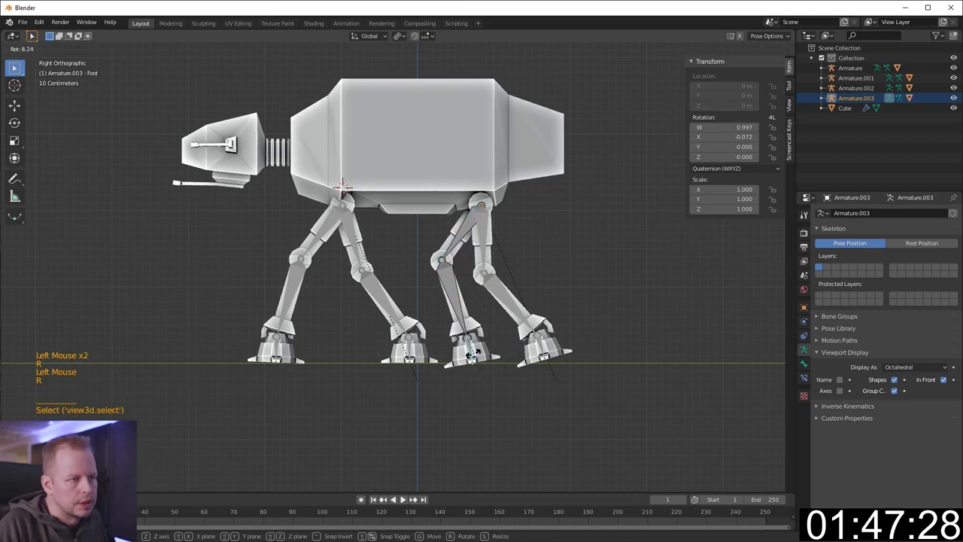
left_click(473, 358)
left_click(464, 320)
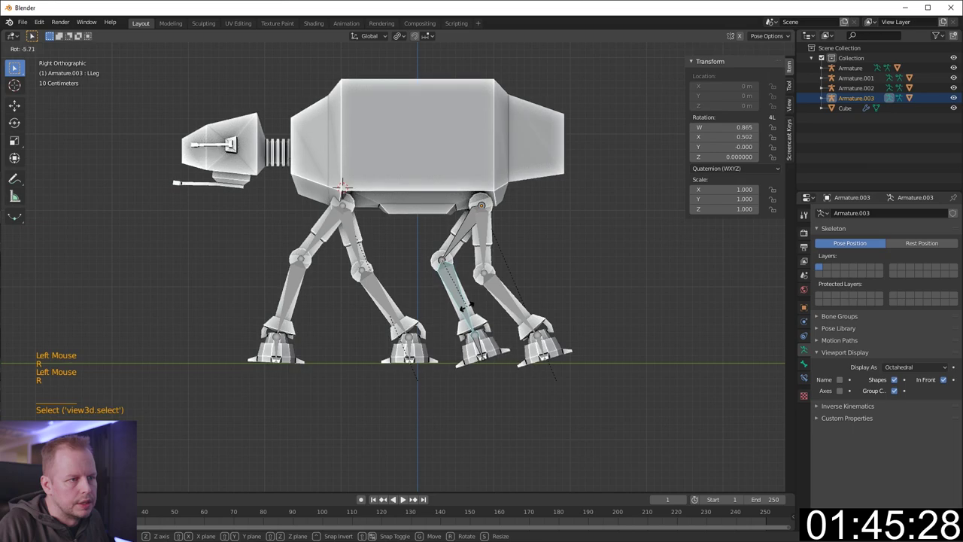
key("r")
left_click(563, 263)
Level the Armature.003 leg's foot bone on the ground line and fine-tune its lower bone rotation
left_click(477, 344)
key("r")
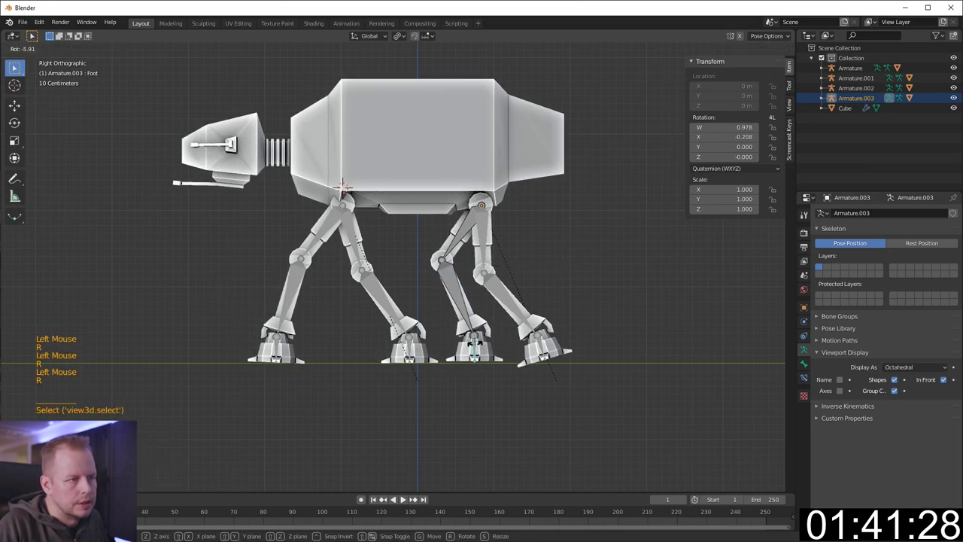
left_click(483, 345)
left_click(465, 320)
key("r")
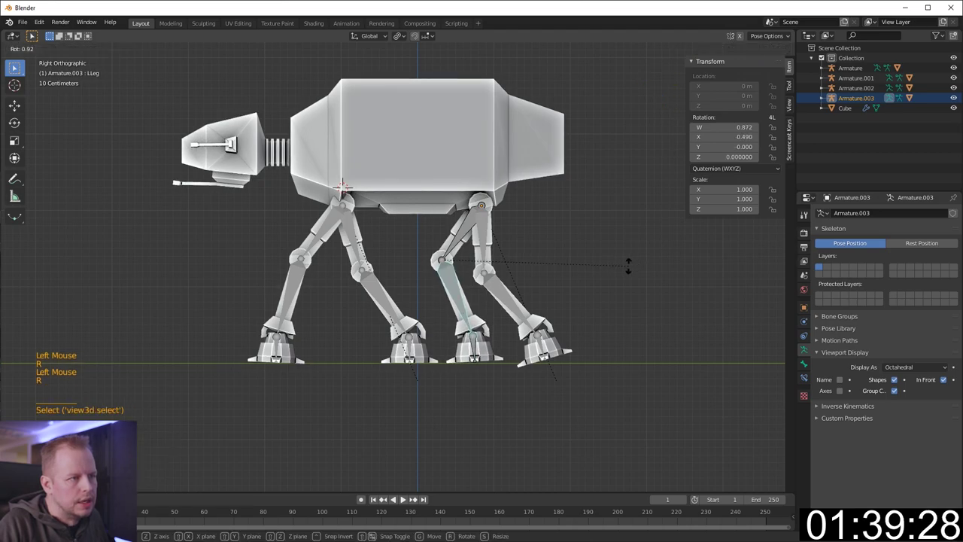
left_click(620, 268)
Switch back to the other rear leg's armature, Armature.001, and put it in Pose Mode
scroll(354, 252, "down", 1)
key("Tab")
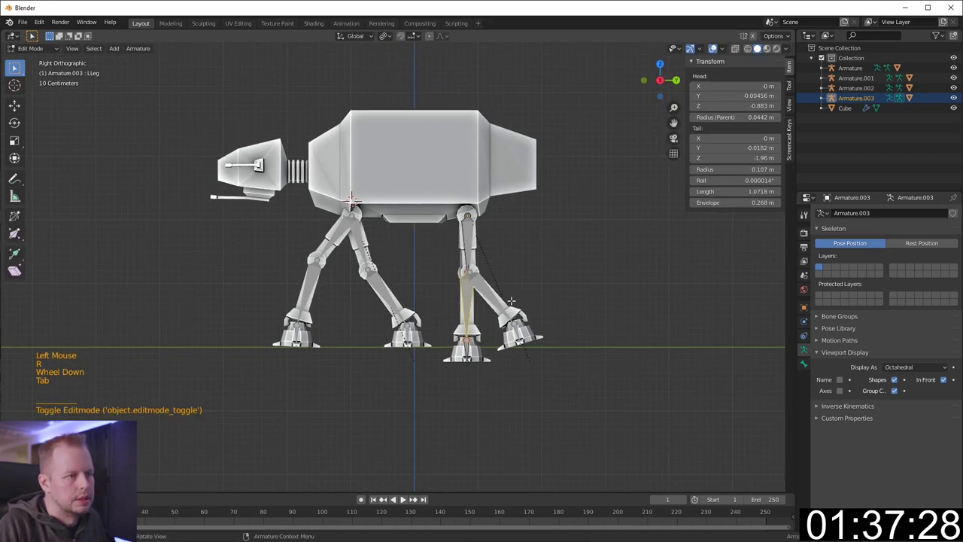
key("Tab")
left_click(496, 305)
left_click(496, 305)
key("ctrl+Tab")
left_click(477, 286)
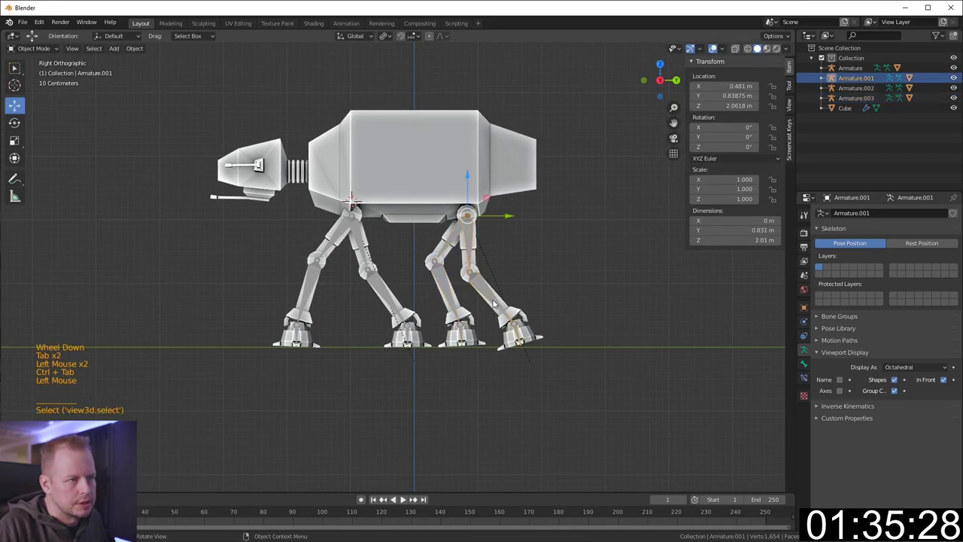
key("ctrl+Tab")
Swing the Armature.001 leg's lower bone further back and tilt its foot bone as if lifting off the ground
left_click(488, 294)
key("r")
left_click(615, 299)
left_click(533, 331)
key("r")
left_click(493, 292)
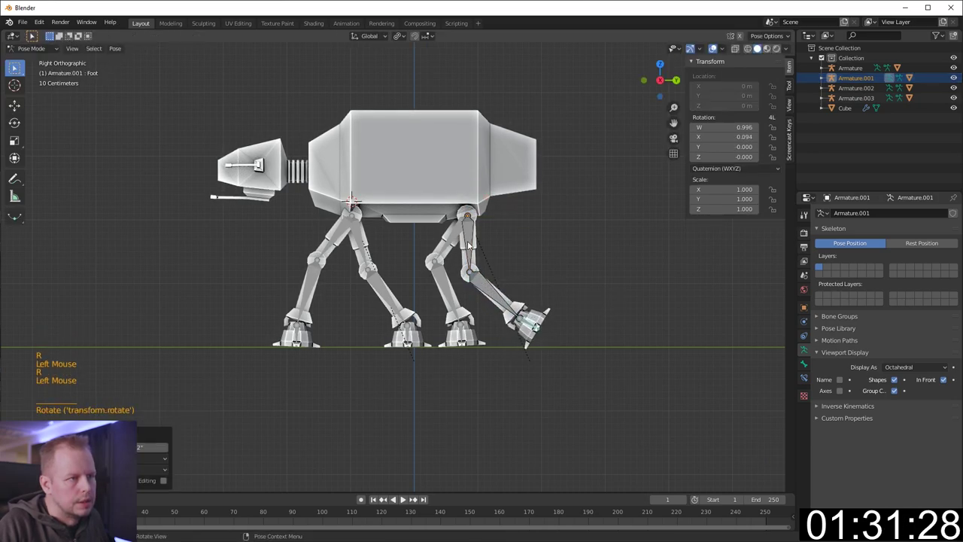
Rotate the Armature.001 leg's upper bone slightly forward and turn its foot bone back towards the ground
left_click(490, 295)
key("r")
left_click(494, 302)
left_click(525, 325)
key("r")
left_click(519, 325)
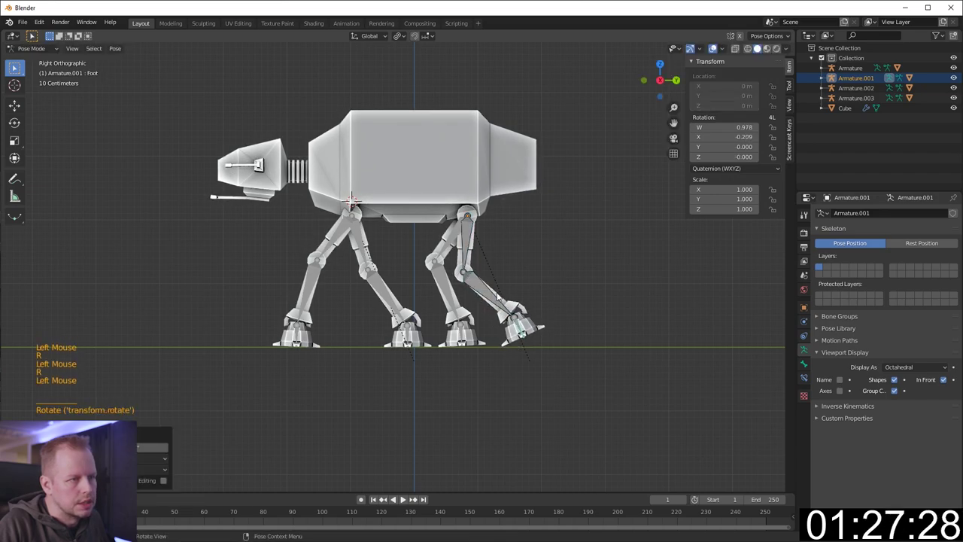
Fine-tune the Armature.001 leg's lower bone and foot bone so the trailing foot rests near the ground line
left_click(498, 304)
key("r")
left_click(525, 295)
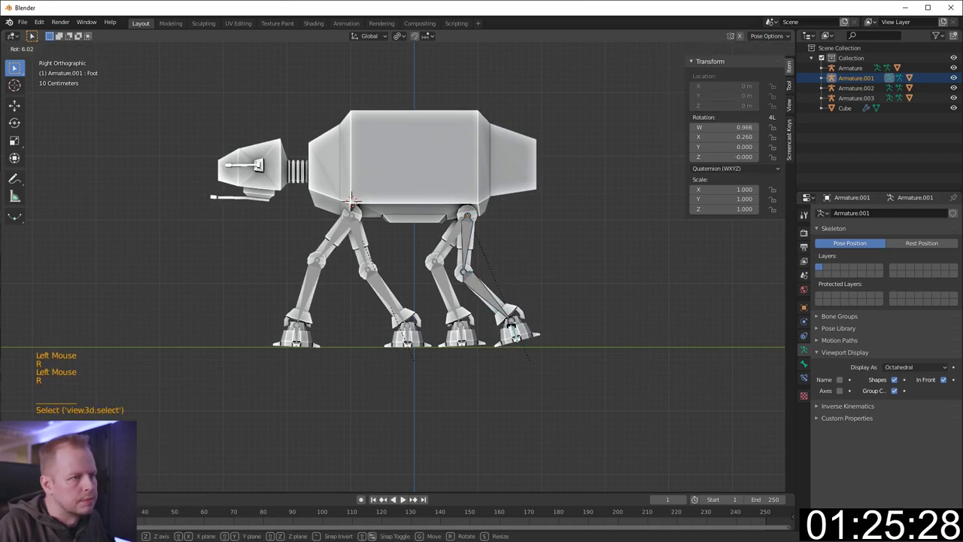
left_click(516, 294)
key("r")
Return to Object Mode and open the body mesh Cube in Edit Mode with edge selection, viewing its underside
scroll(516, 295, "up", 2)
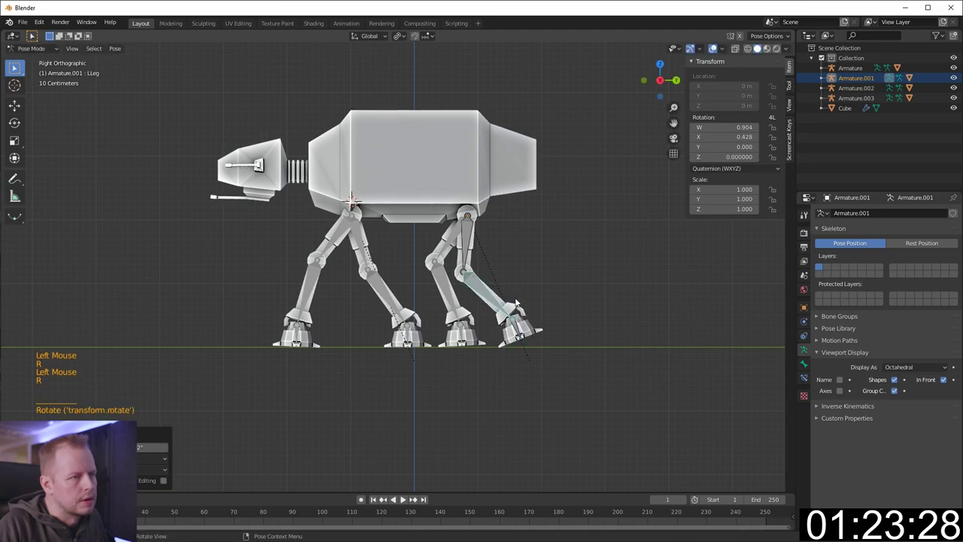
key("Tab")
middle_click_drag(516, 295, 515, 168)
scroll(442, 181, "up", 3)
scroll(442, 181, "down", 1)
key("Tab")
key("ctrl+Tab")
middle_click_drag(404, 157, 470, 203)
left_click(437, 156)
scroll(436, 156, "up", 2)
middle_click_drag(471, 203, 452, 183)
key("2")
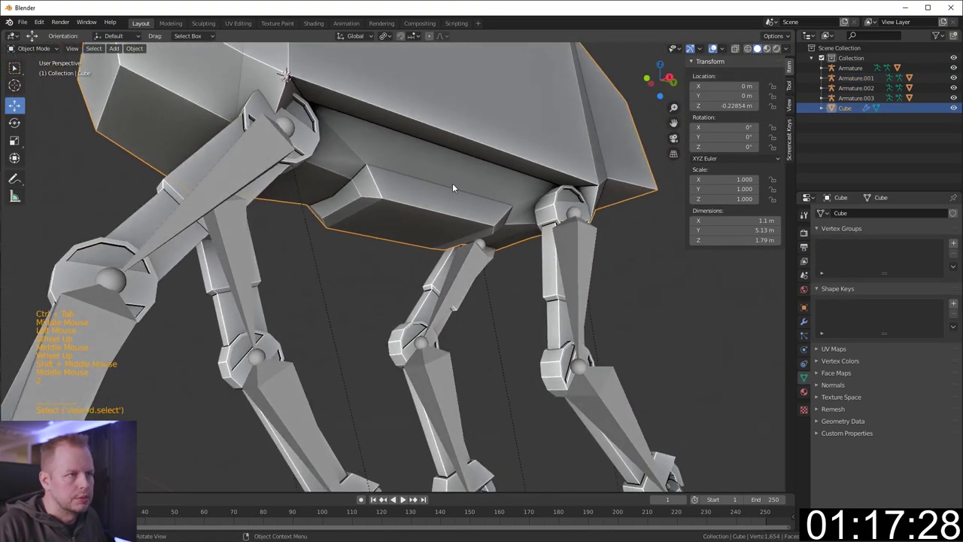
left_click(452, 184)
key("Tab")
Move the long side edge of the walker's belly section towards the hull
left_click(449, 185)
left_click_drag(465, 174, 494, 136)
left_click(459, 150)
Raise the underbody face beside the front leg joint by about 0.21 m, tucking it into the hull
middle_click_drag(456, 110, 451, 111)
middle_click_drag(373, 128, 253, 209)
key("3")
left_click(253, 209)
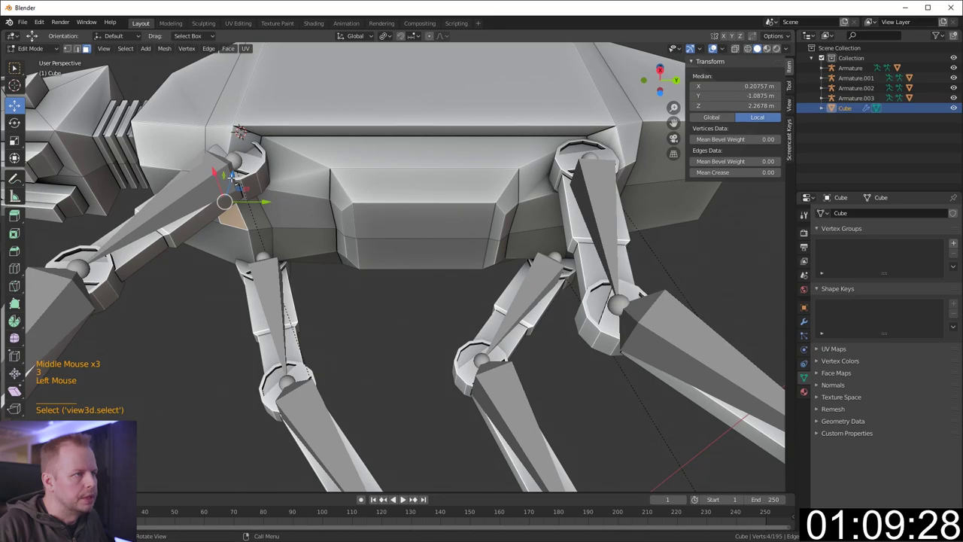
middle_click_drag(229, 178, 224, 212)
left_click_drag(212, 160, 224, 120)
middle_click_drag(224, 121, 248, 151)
Add six evenly spaced, unshifted vertical loop cuts across the body's midsection and switch to face selection
scroll(249, 150, "down", 1)
middle_click_drag(482, 180, 422, 189)
scroll(422, 189, "up", 2)
scroll(444, 188, "down", 2)
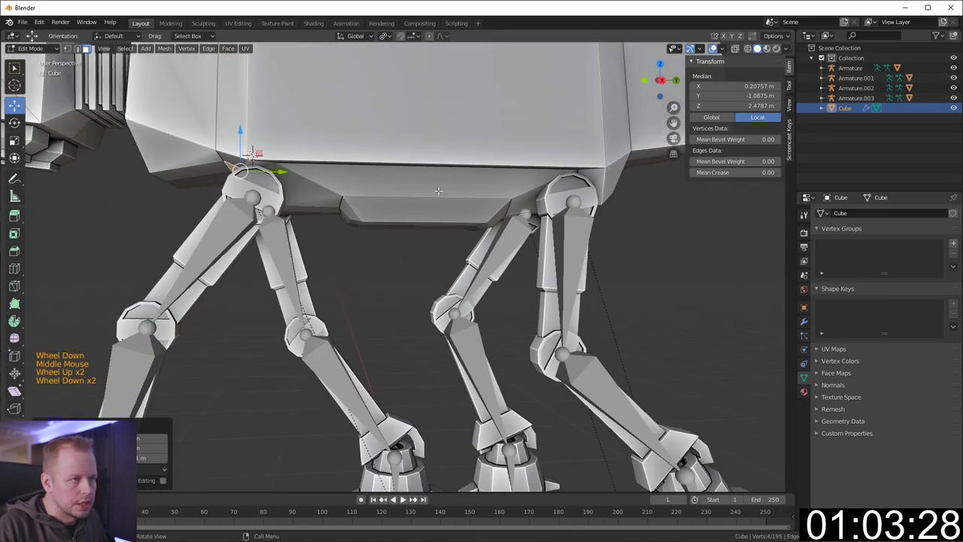
key("ctrl+r")
scroll(425, 187, "up", 3)
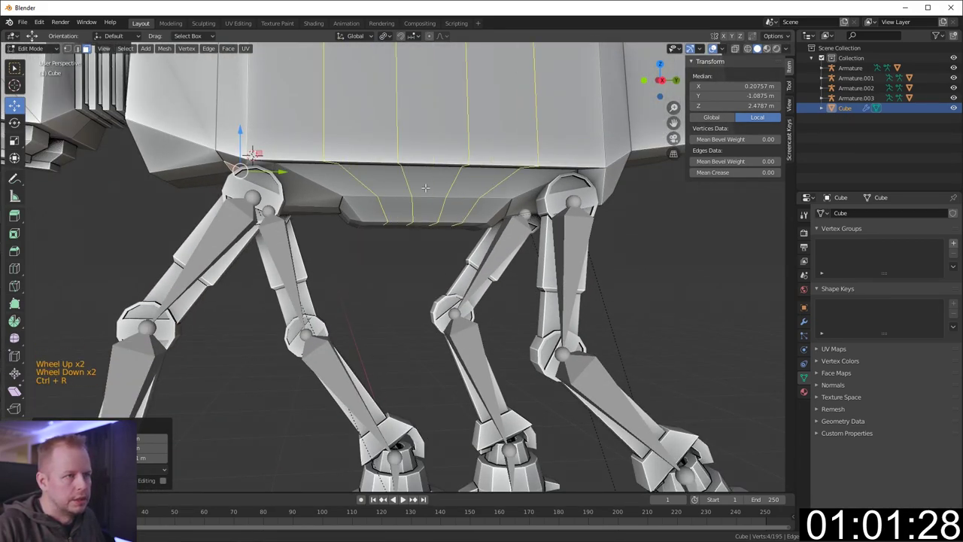
scroll(425, 187, "up", 2)
left_click(423, 187)
right_click(425, 179)
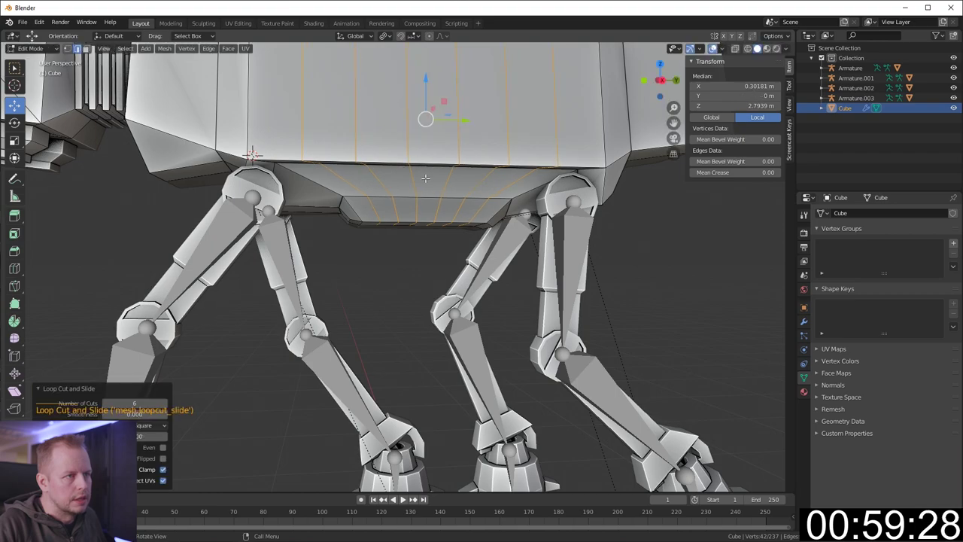
key("3")
left_click(384, 212)
left_click(367, 183, "shift")
left_click(426, 211, "ctrl+shift")
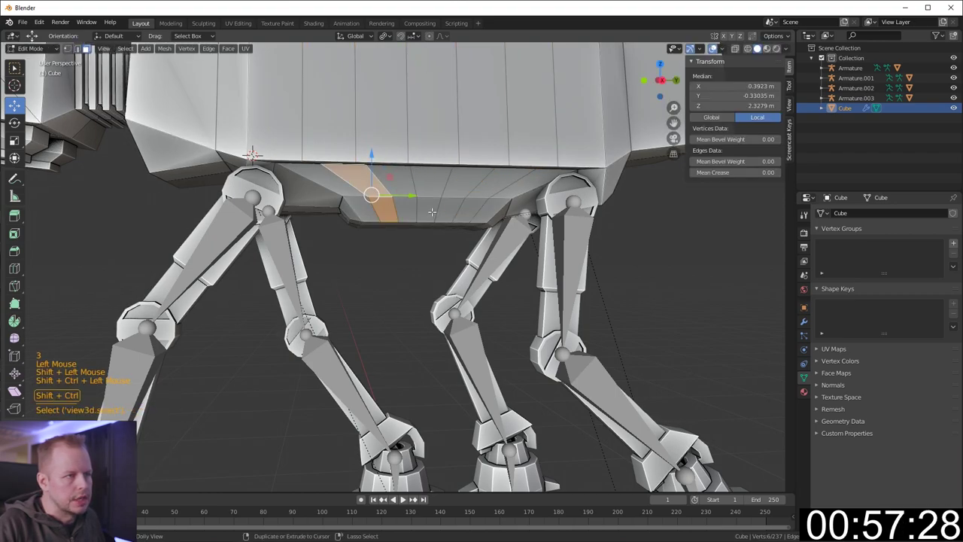
left_click(424, 191, "ctrl+shift")
Inset alternating face strips along the belly's side and extrude them inward to form recesses
left_click(389, 210)
left_click(366, 182, "shift")
left_click(428, 183, "shift")
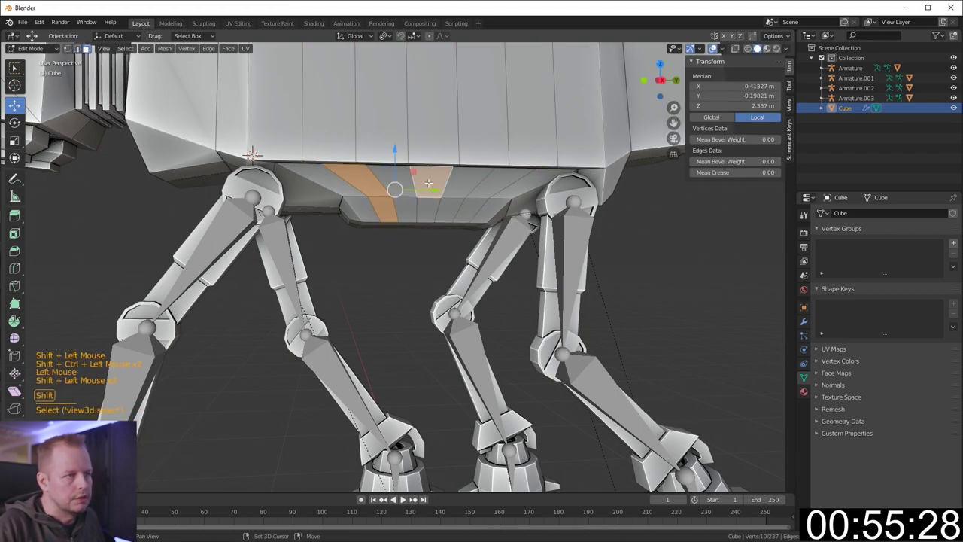
left_click(467, 216, "shift")
left_click(502, 183, "shift")
left_click(427, 212, "shift")
mouse_move(555, 202)
middle_mouse_down("shift")
mouse_move(587, 186)
mouse_move(585, 200)
mouse_move(560, 194)
middle_mouse_up("shift")
key("i")
left_click(585, 185)
key("e")
left_click(569, 195)
Hide the four leg armatures in the viewport
scroll(566, 192, "down", 3)
left_click_drag(952, 68, 953, 98)
middle_click_drag(248, 174, 236, 214)
Select the gun barrel faces under the walker's head by growing the selection, and delete them
left_click(256, 260)
middle_click_drag(255, 259, 299, 258)
key("KP_3")
scroll(264, 268, "up", 2)
key("3")
left_click(280, 266)
key("ctrl+KP_Add")
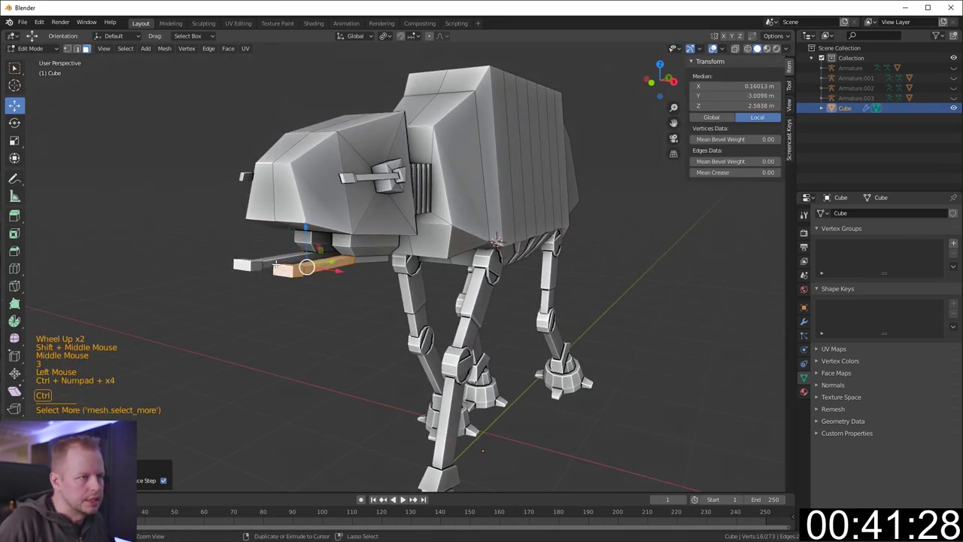
key("ctrl+KP_Add")
key("ctrl+KP_Subtract")
key("Delete")
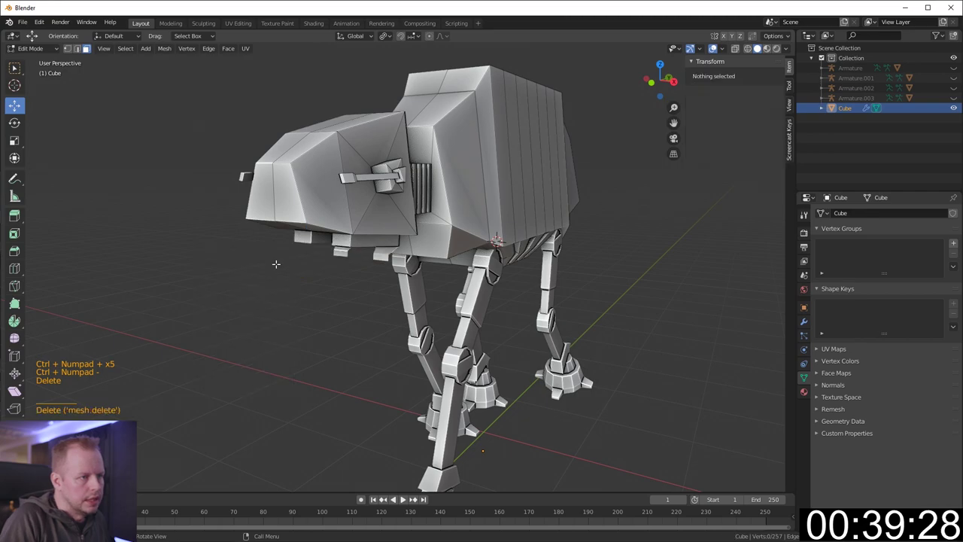
Delete the leftover barrel stub faces hanging beneath the head
middle_click_drag(399, 303, 364, 234)
scroll(379, 246, "up", 2)
left_click(338, 237)
key("3")
left_click(337, 237)
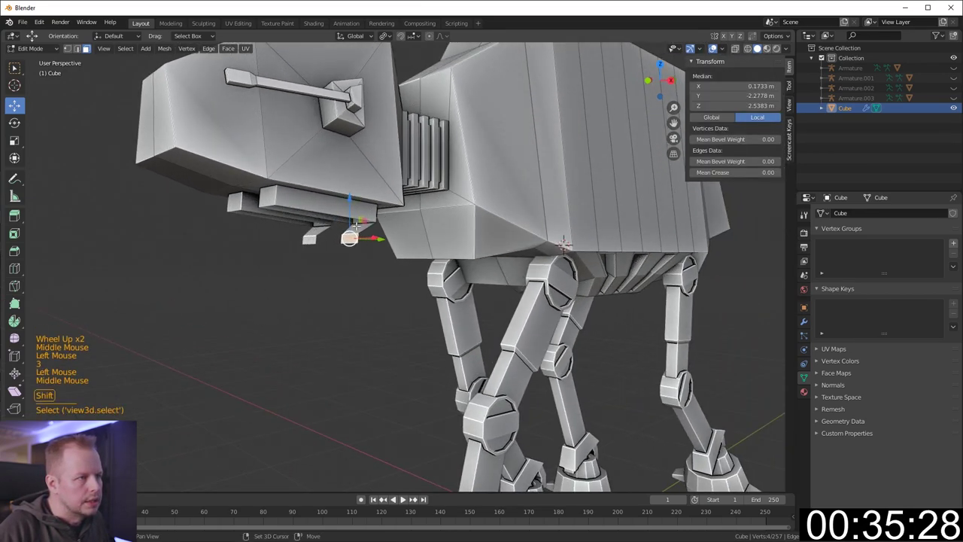
left_click(363, 224, "shift")
key("Delete")
left_click(363, 223)
key("ctrl+z")
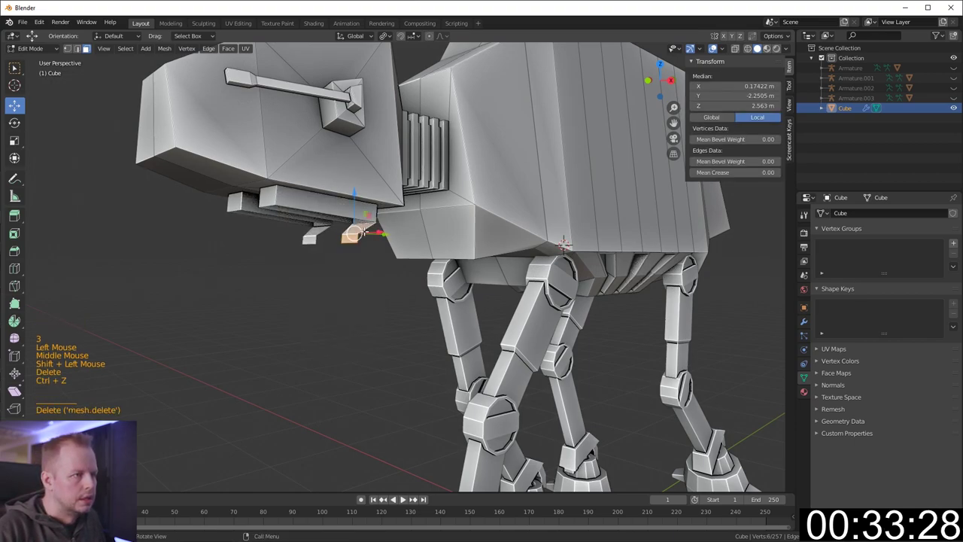
key("Delete")
left_click(352, 254)
Extrude the lower edge loop of the chin block downward by about 0.1 m in the right side view
middle_click_drag(351, 254, 325, 237)
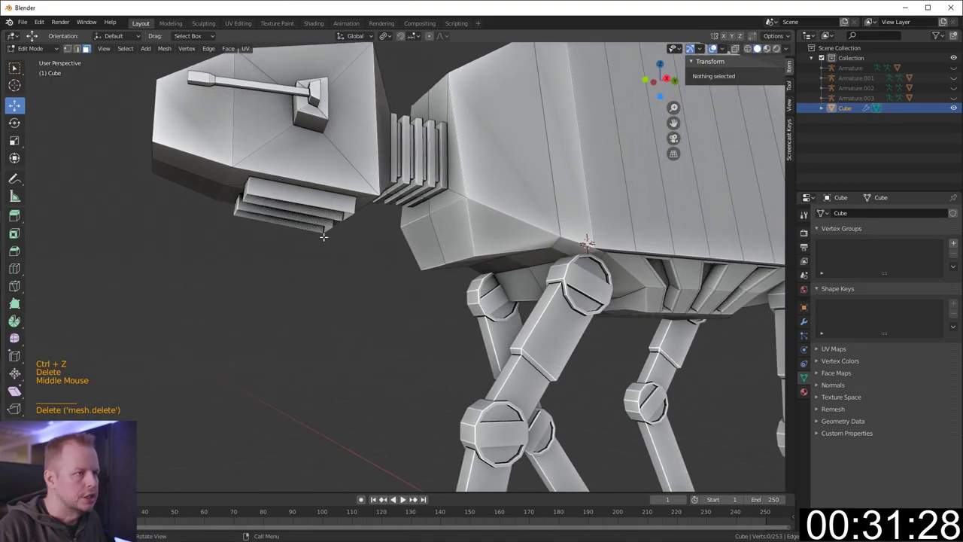
key("2")
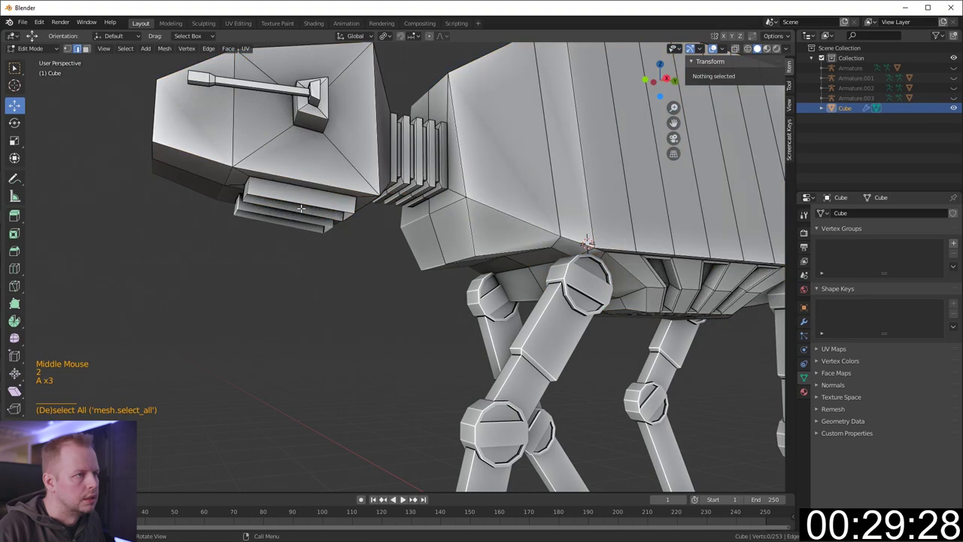
left_click(300, 207, "alt+shift")
middle_click_drag(299, 207, 368, 214)
key("KP_3")
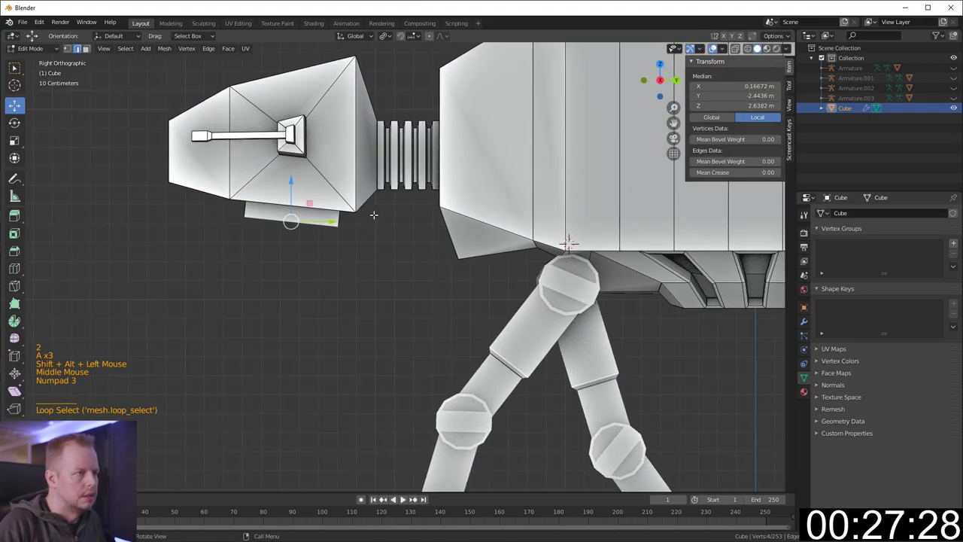
key("e")
left_click(373, 237)
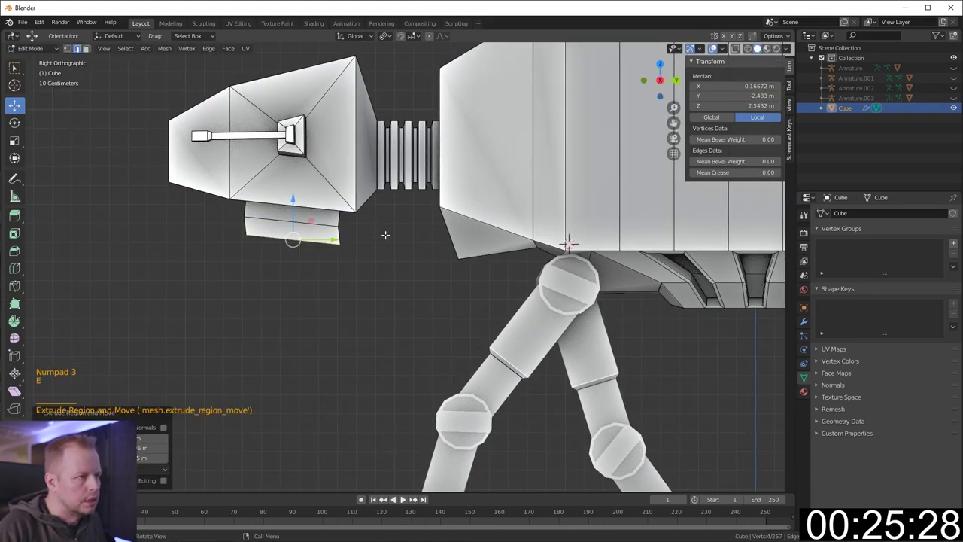
Rotate the chin block's lower edge loop and scale it down so the block tapers beneath the head
key("r")
left_click(378, 226)
key("s")
left_click(365, 227)
Extrude the chin block's front face forward by about 0.06 m and scale the new face down
middle_click_drag(338, 226, 436, 220)
key("3")
left_click(275, 221)
key("KP_3")
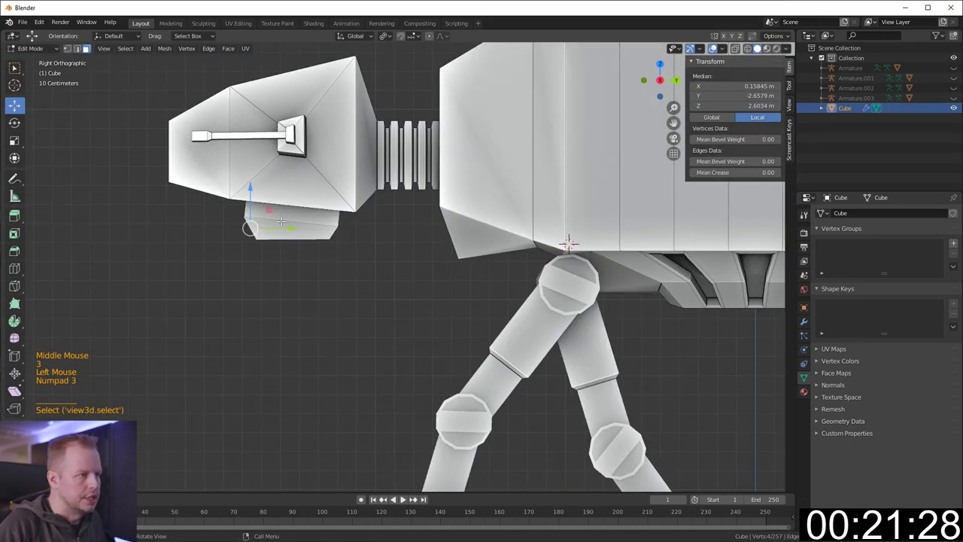
key("e")
right_click(383, 251)
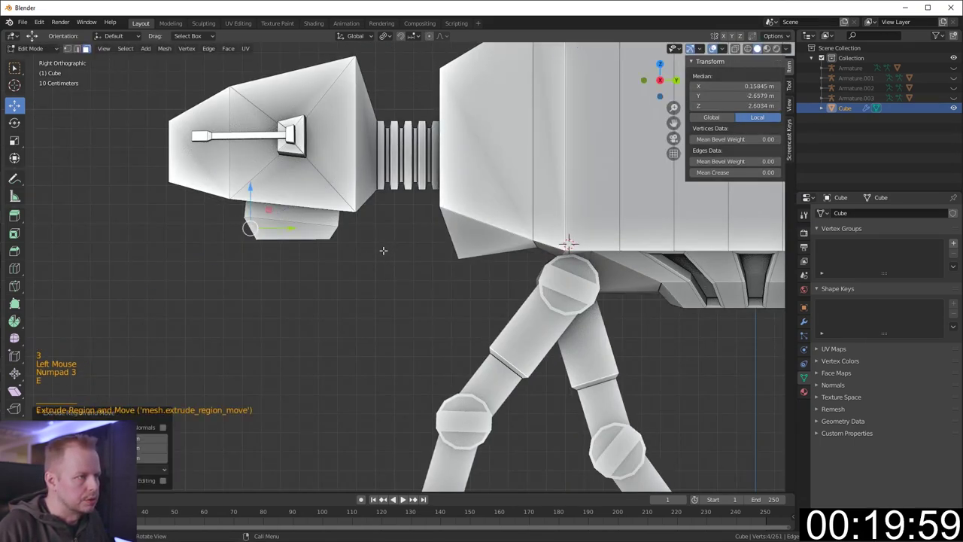
left_click(285, 229)
key("s")
left_click(404, 241)
Tilt the chin's front face in the right side view, extrude it forward about 0.13 m and scale it down slightly
middle_click_drag(404, 242, 346, 219)
key("KP_3")
key("r")
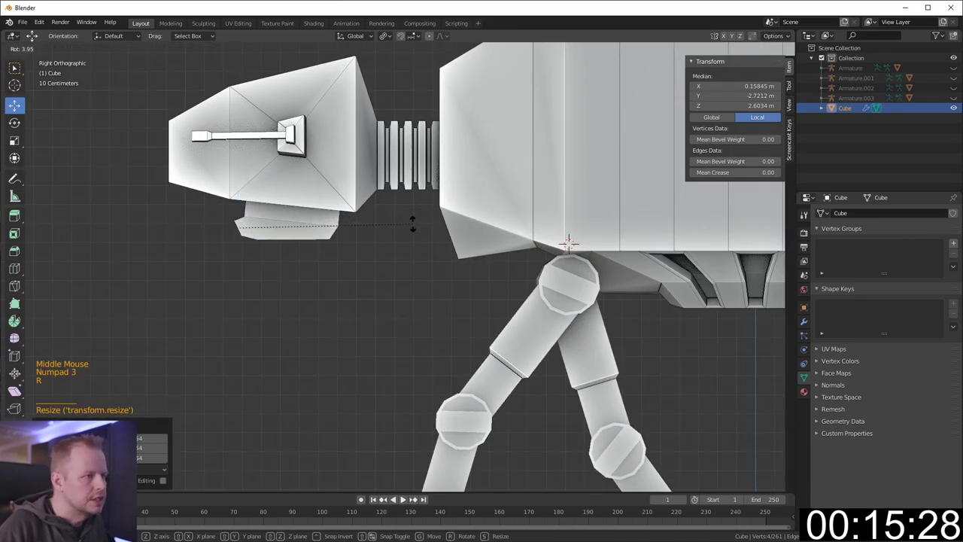
left_click(394, 288)
key("e")
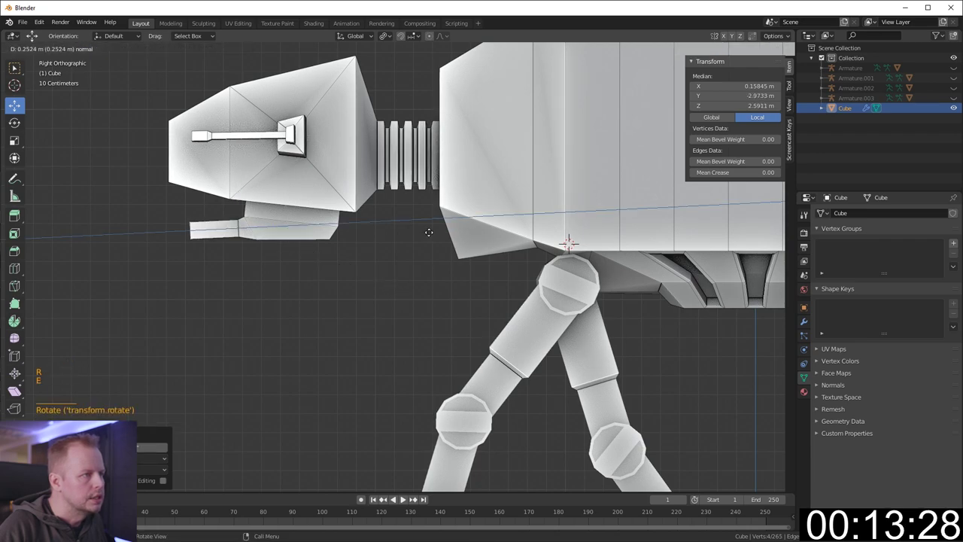
left_click(241, 229)
key("g")
left_click(236, 229)
key("s")
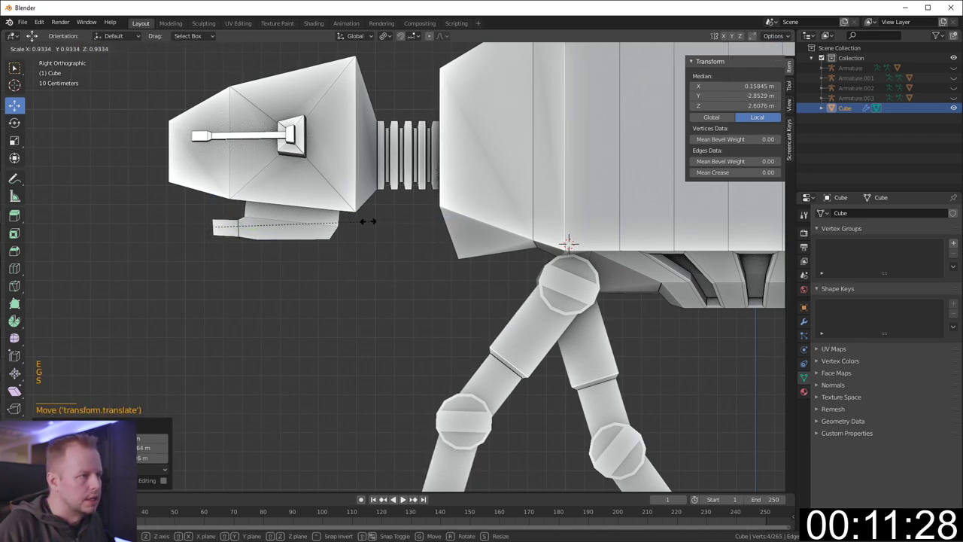
left_click(315, 225)
Extrude the chin gun barrel forward about 0.4 m and rotate its end face so the barrel runs level
key("g")
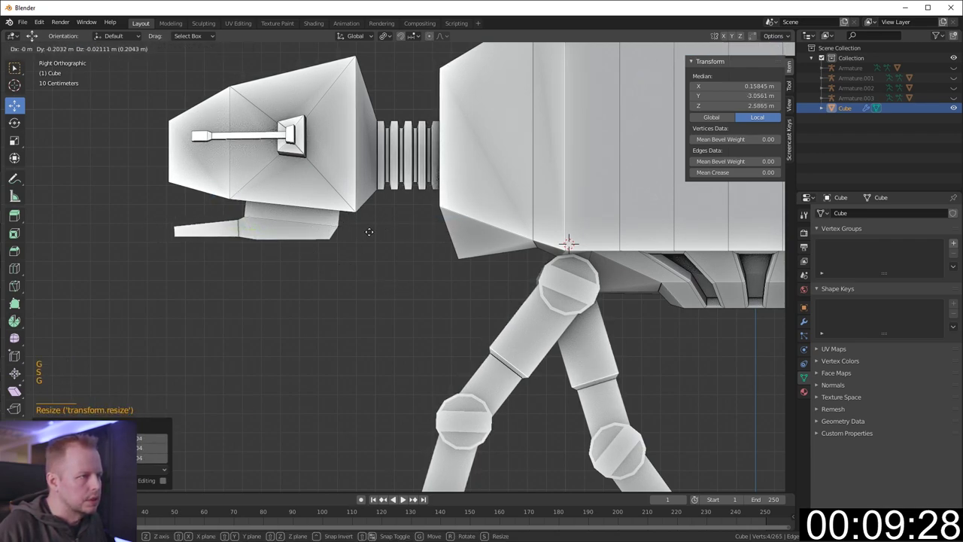
right_click(373, 233)
key("e")
left_click(289, 226)
key("g")
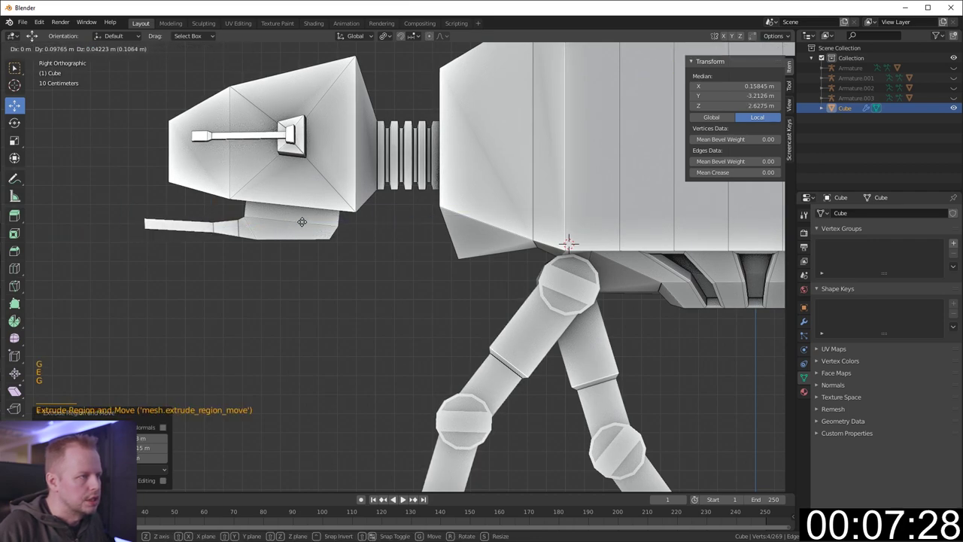
left_click(372, 225)
key("r")
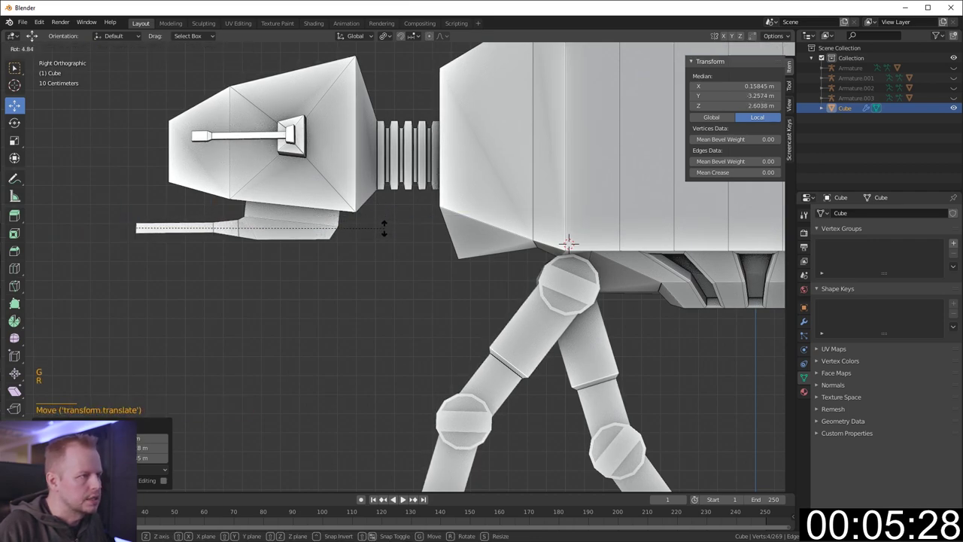
left_click(383, 223)
key("g")
left_click(381, 221)
Extrude and enlarge the barrel's end face, extrude it forward again as a thicker muzzle, and clear the selection
key("e")
left_click(390, 222)
key("s")
left_click(429, 222)
key("e")
left_click(464, 228)
scroll(464, 228, "down", 3)
key("a")
key("a")
key("a")
Examine the whole walker and its new chin guns from several angles
middle_click_drag(429, 222, 581, 264)
scroll(528, 266, "up", 1)
scroll(518, 259, "down", 3)
key("a")
key("a")
key("a")
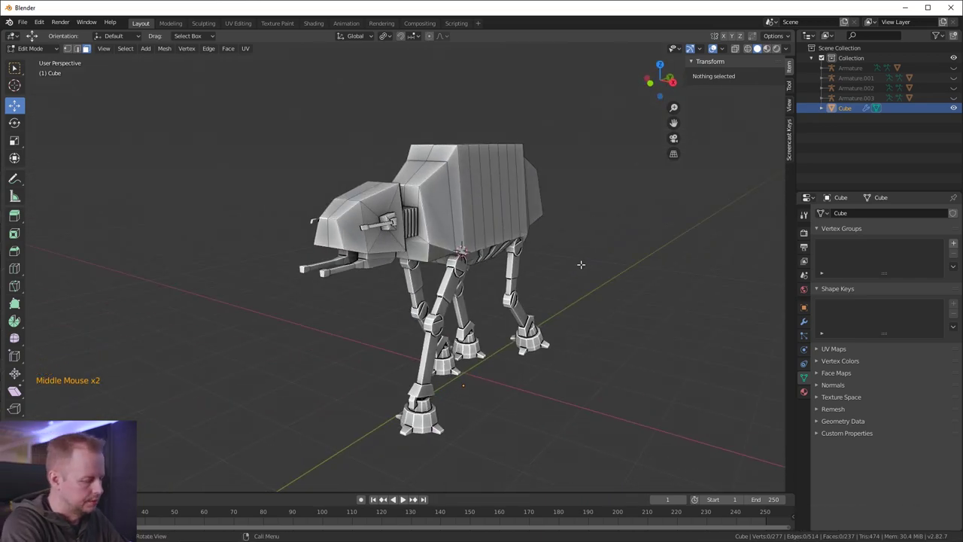
scroll(580, 264, "down", 3)
middle_click_drag(581, 264, 575, 256)
scroll(575, 256, "up", 4)
mouse_move(576, 255)
middle_mouse_down()
mouse_move(569, 249)
mouse_move(584, 239)
mouse_move(565, 224)
mouse_move(363, 250)
mouse_move(592, 249)
mouse_move(611, 259)
mouse_move(583, 256)
middle_mouse_up()
scroll(489, 241, "down", 3)
scroll(611, 259, "up", 1)
scroll(610, 259, "up", 2)
scroll(431, 265, "down", 2)
middle_click_drag(431, 264, 517, 244)
scroll(387, 252, "down", 1)
scroll(517, 243, "up", 5)
scroll(514, 244, "down", 3)
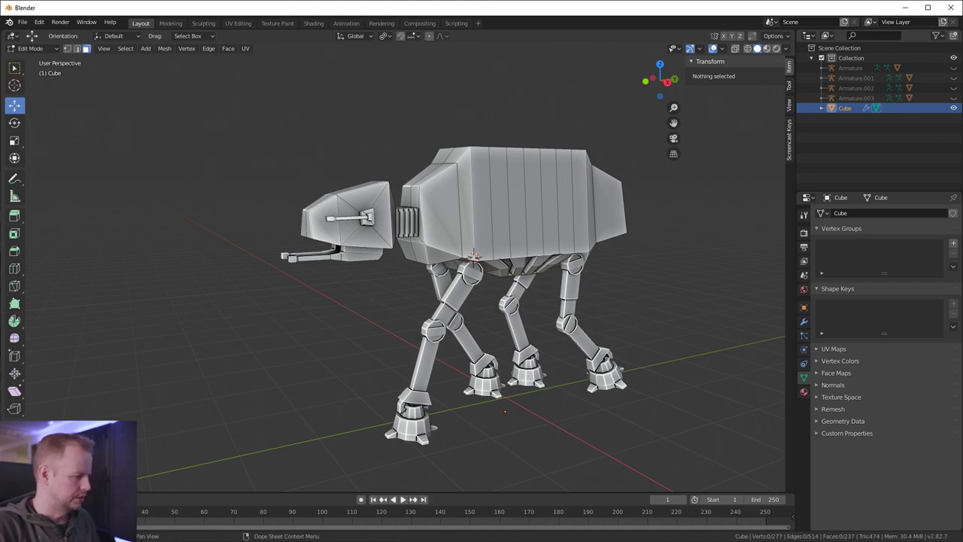
Switch to the browser and look through the "atat command" image results for walker references
key("alt+Tab")
scroll(472, 96, "up", 4)
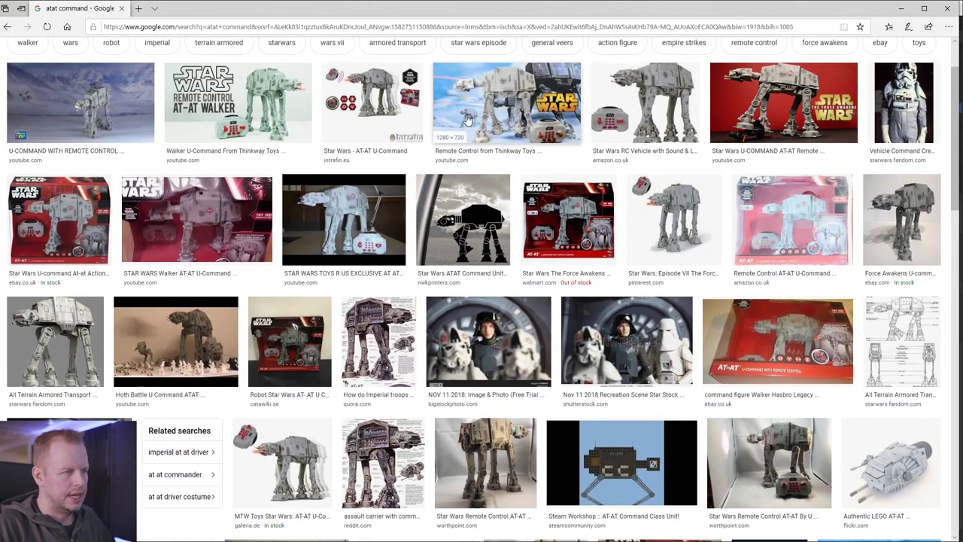
scroll(465, 158, "down", 3)
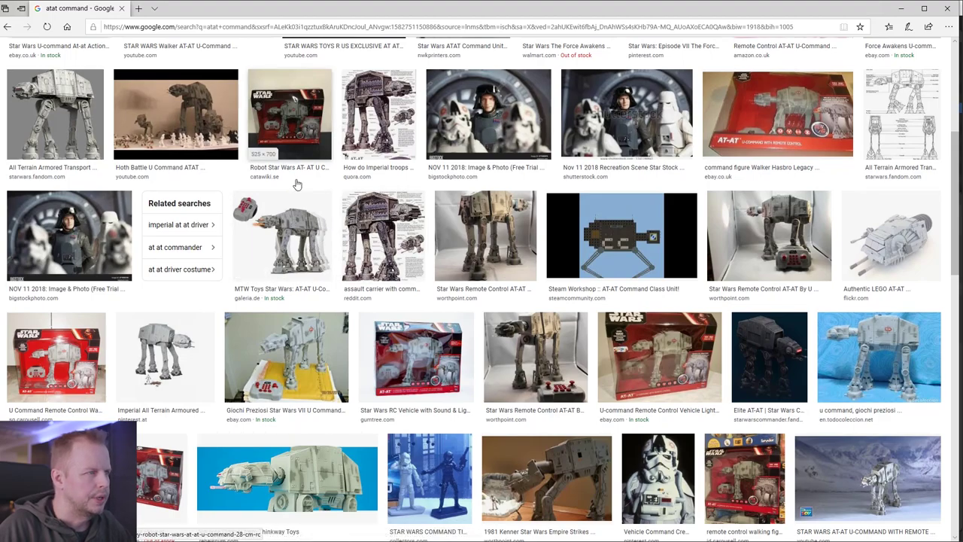
scroll(316, 263, "down", 4)
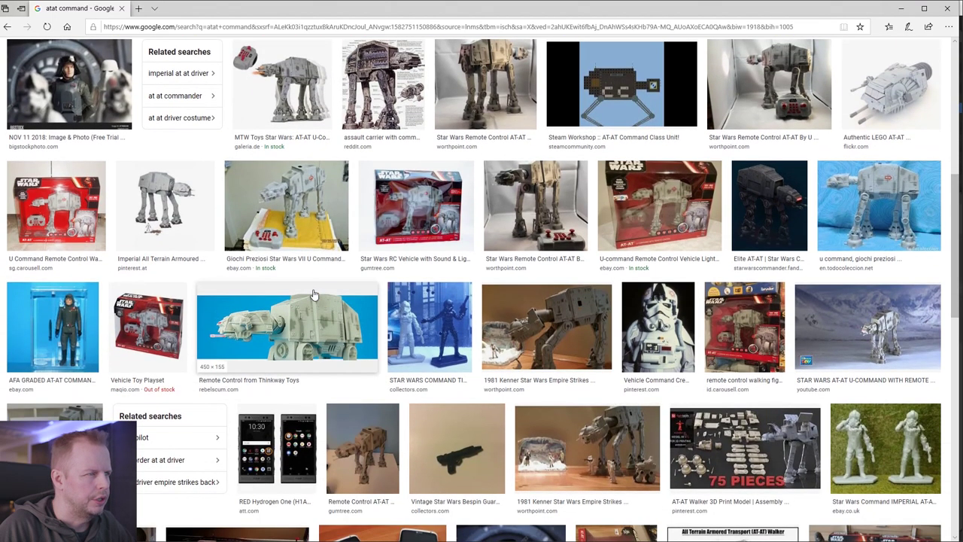
scroll(326, 287, "down", 3)
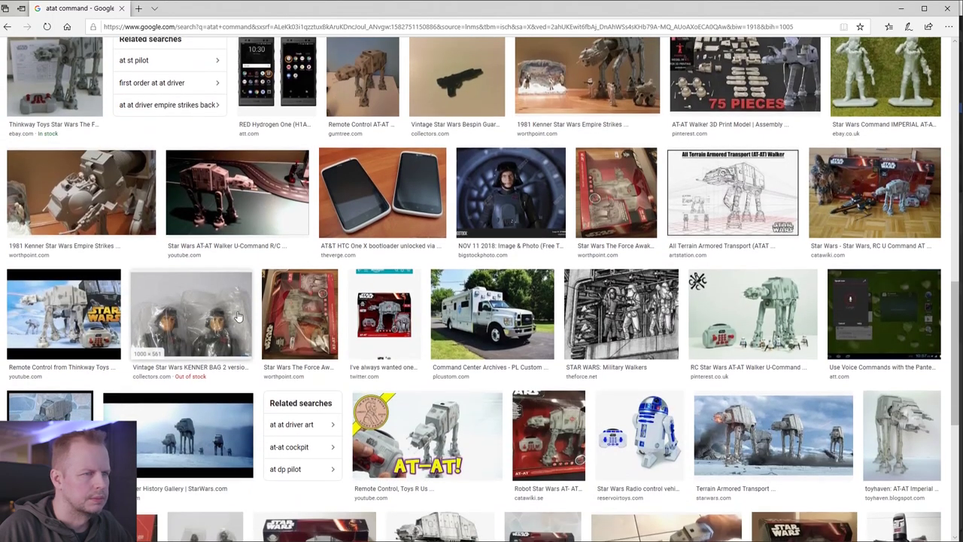
scroll(177, 131, "up", 10)
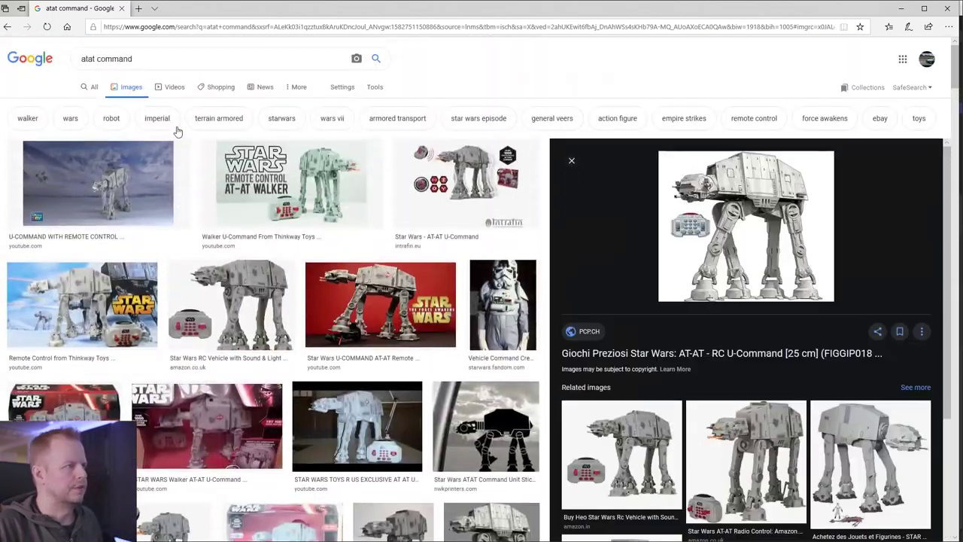
left_click(172, 64)
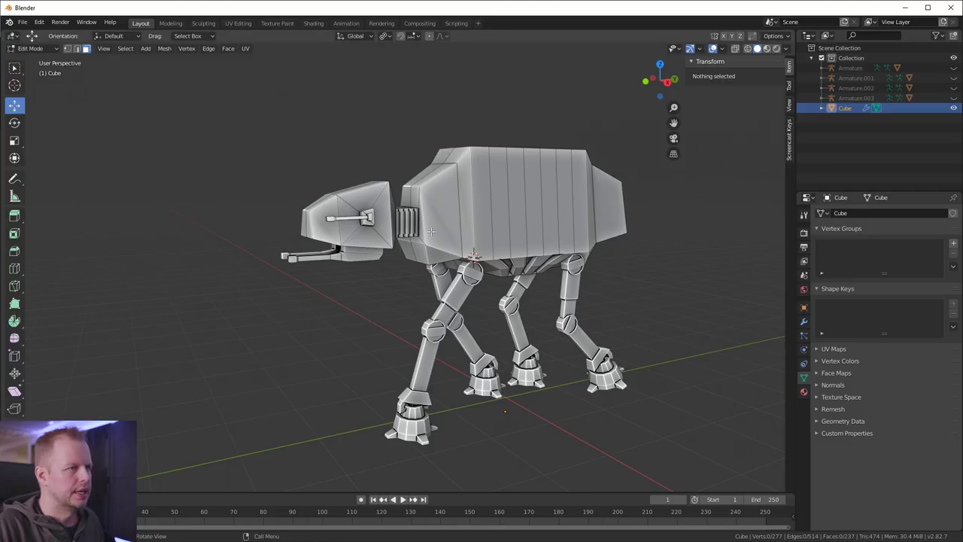
Switch back to Blender and examine the walker's head, legs and body from the front and side
middle_click_drag(428, 230, 410, 261)
scroll(481, 248, "down", 3)
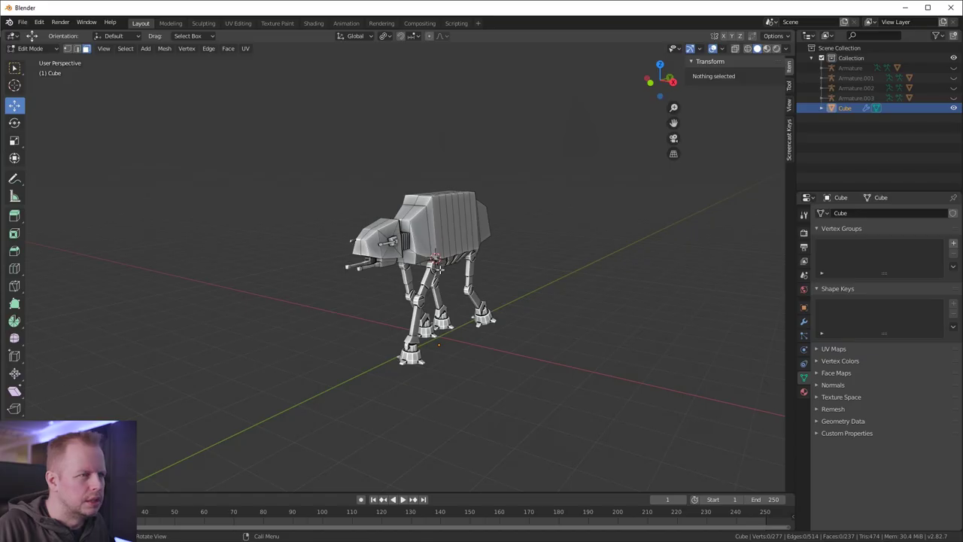
middle_click_drag(439, 267, 466, 270)
scroll(444, 267, "up", 4)
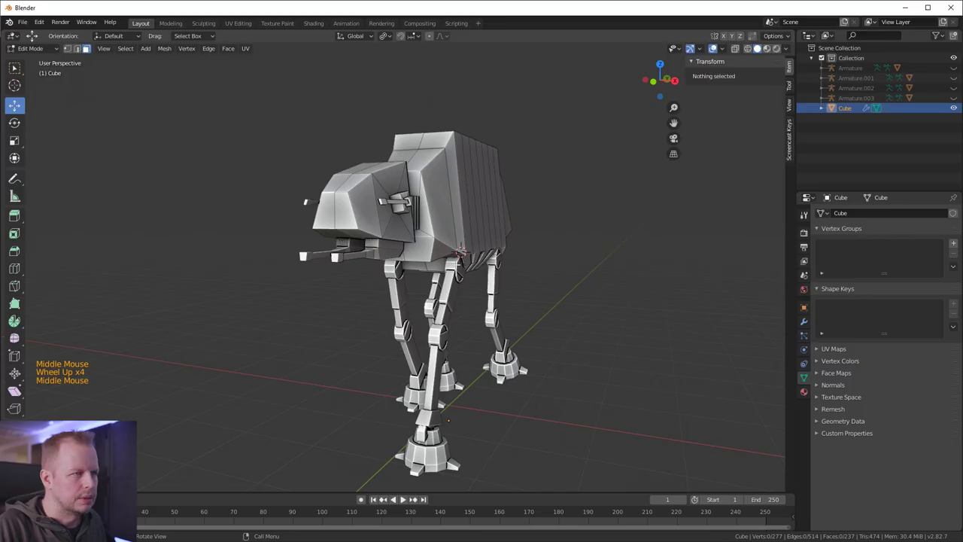
middle_click_drag(466, 267, 499, 263)
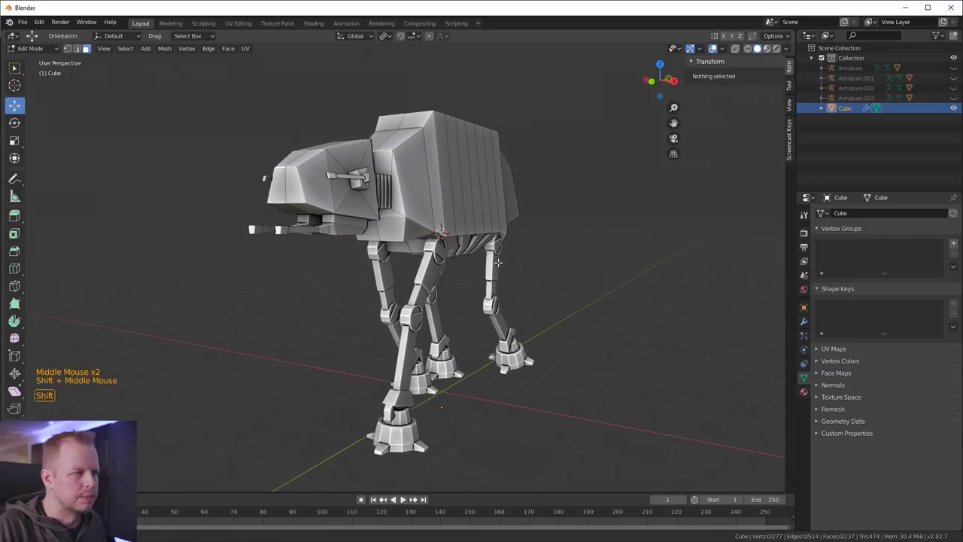
middle_click_drag(500, 263, 504, 264, "shift")
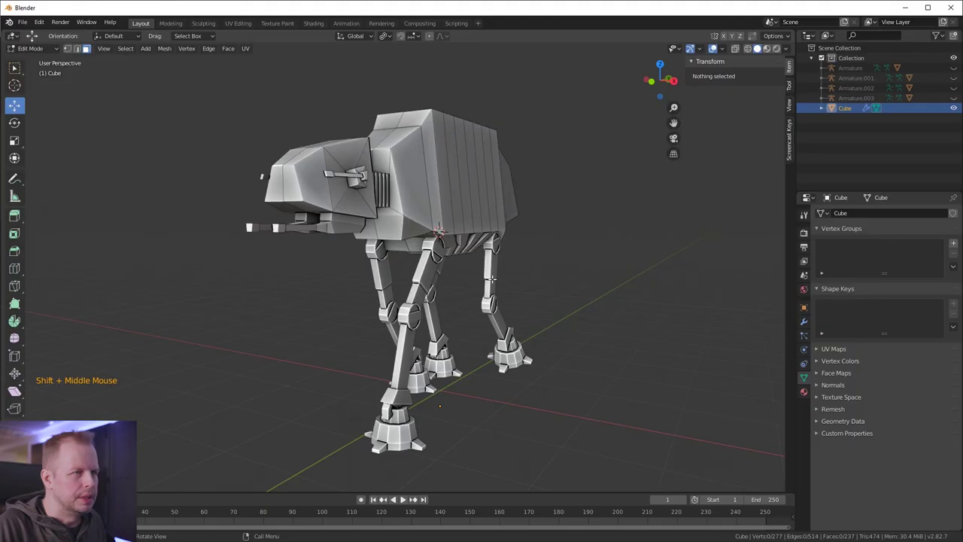
middle_click_drag(500, 272, 384, 285)
scroll(496, 275, "down", 3)
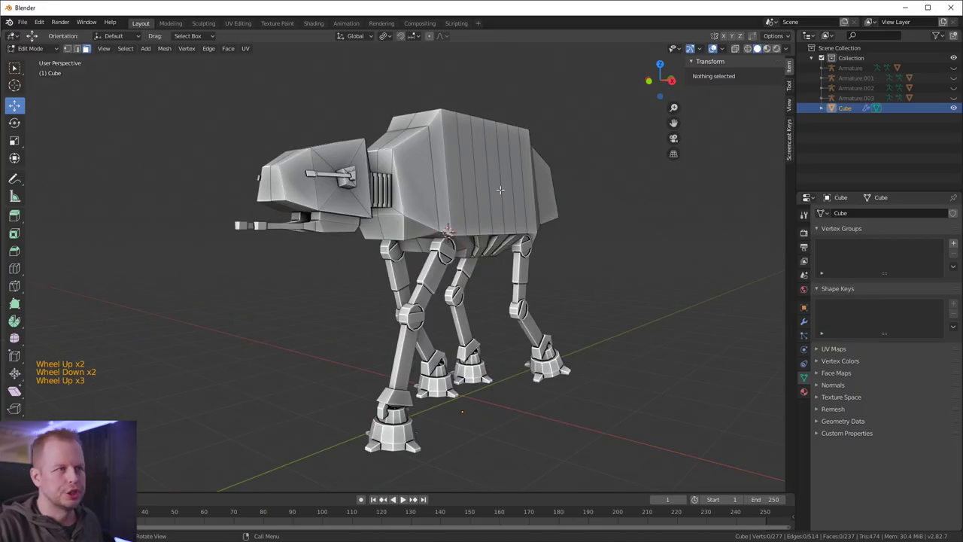
Leave Edit Mode, keep solid viewport shading and enable its shadows at a strength of 0.85
key("Tab")
left_click(776, 48)
left_click(786, 49)
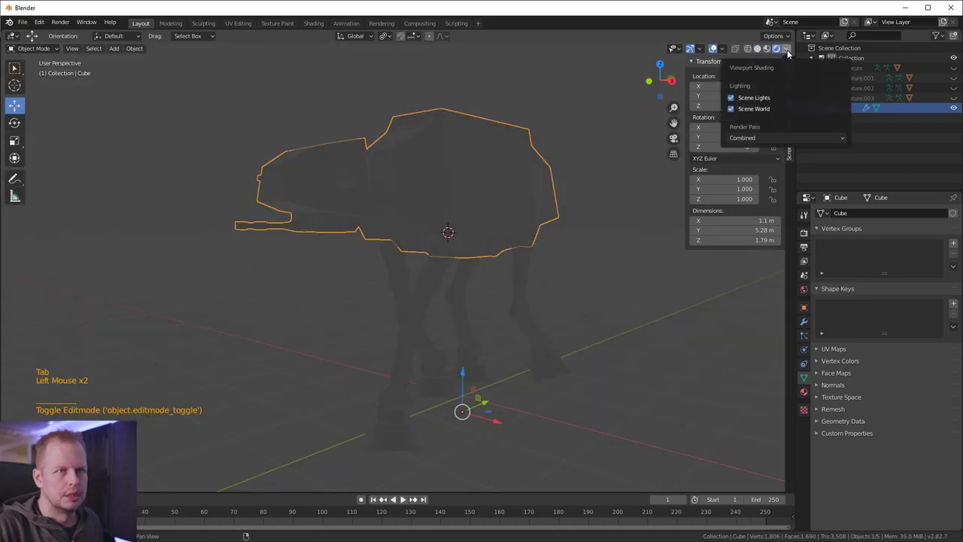
left_click(749, 49)
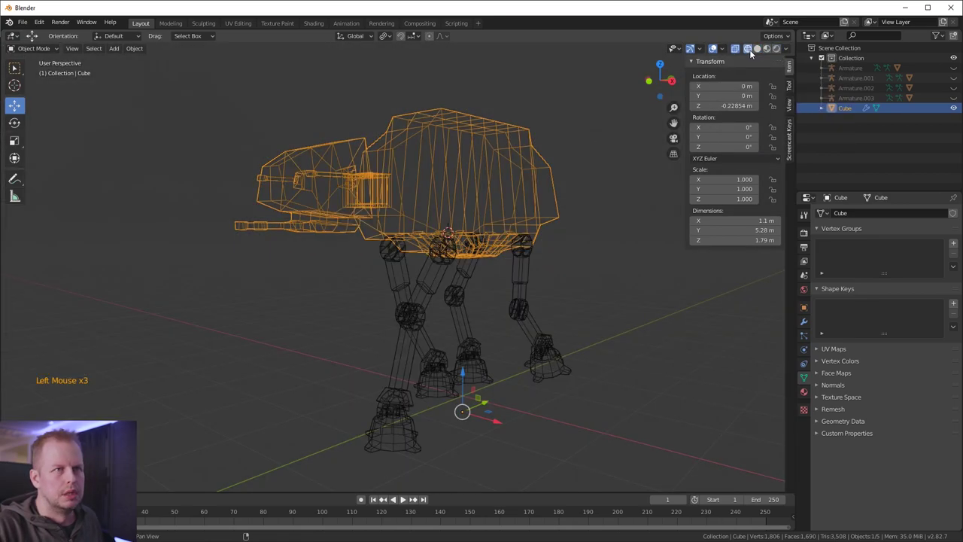
left_click(756, 49)
left_click(786, 49)
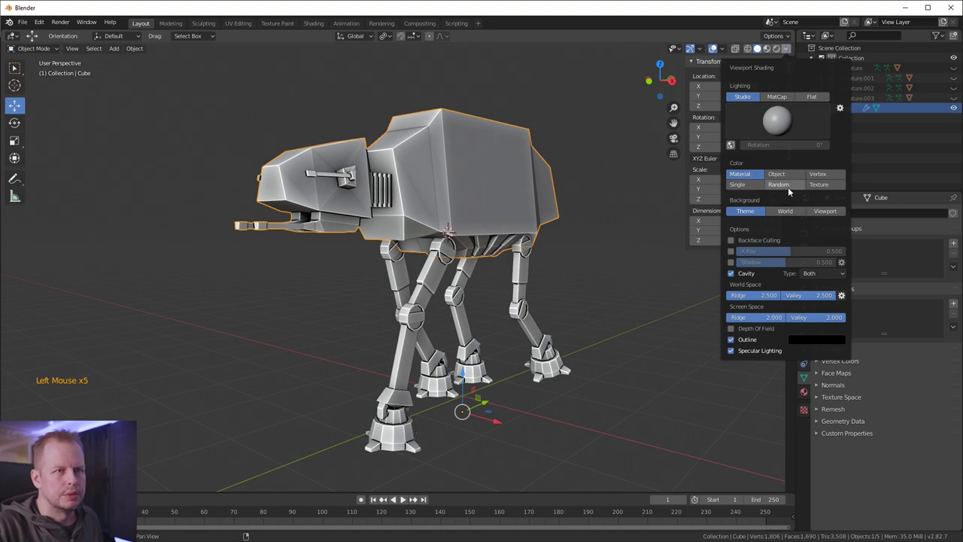
left_click(731, 262)
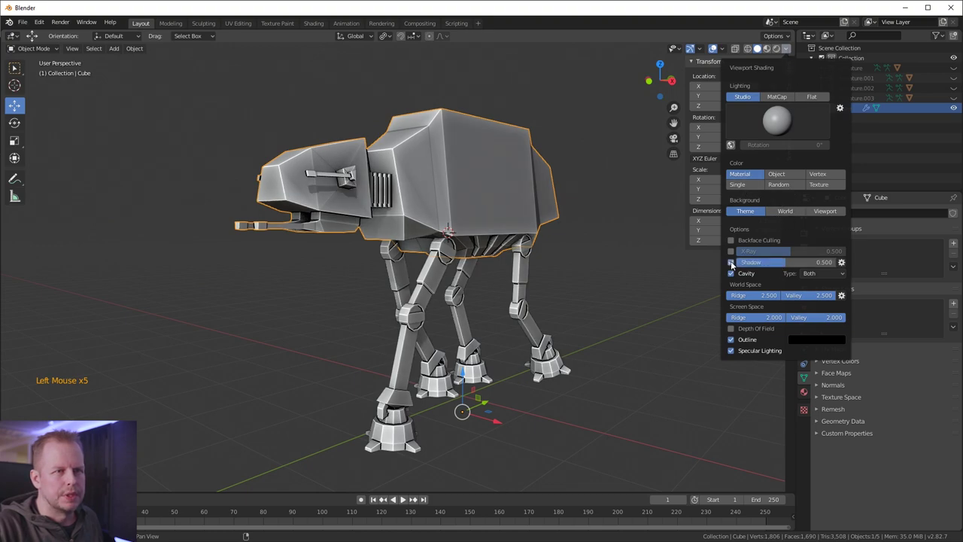
left_click_drag(787, 264, 812, 264)
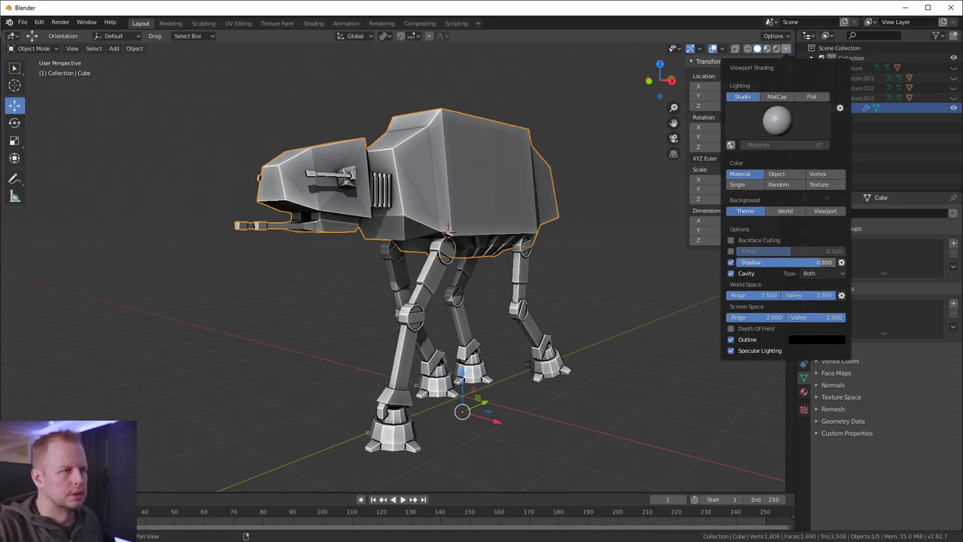
Deselect all objects and examine the shadowed walker up close from the side
key("a")
key("a")
key("a")
key("a")
key("a")
key("a")
key("a")
key("a")
key("a")
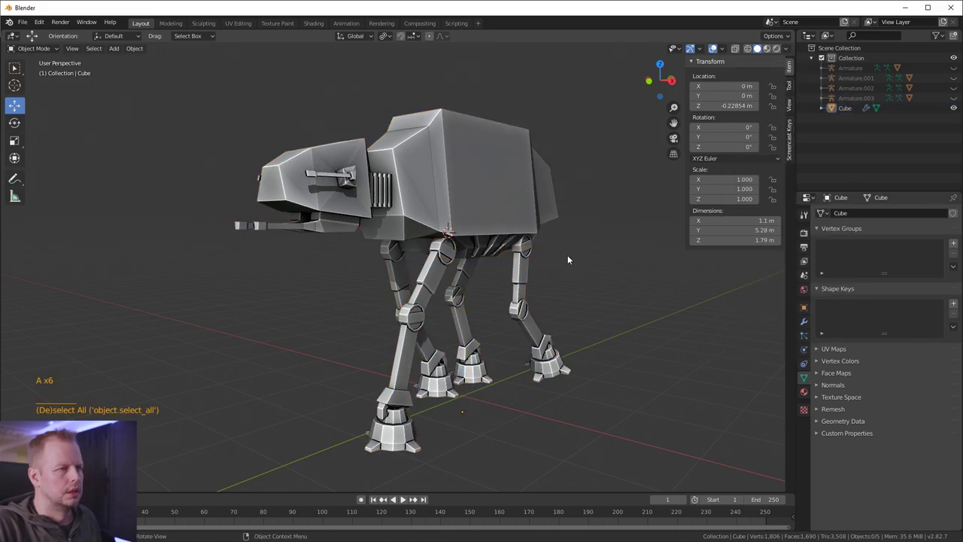
scroll(572, 259, "down", 3)
middle_click(577, 259)
mouse_move(576, 259)
middle_mouse_down()
mouse_move(606, 262)
mouse_move(591, 255)
middle_mouse_up()
scroll(602, 264, "up", 3)
scroll(591, 256, "up", 3)
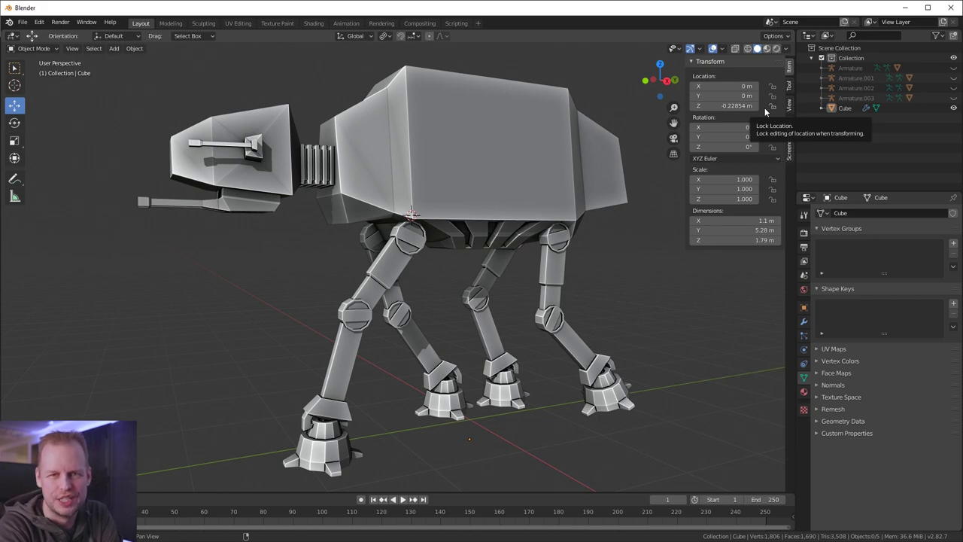
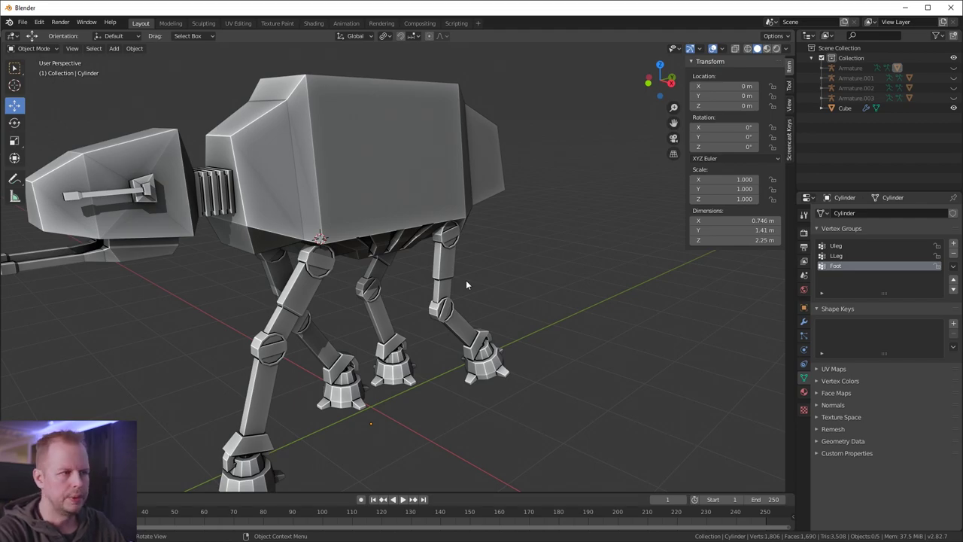
Duplicate the linked foot geometry of the near front leg in Edit Mode and move the copy clear of the walker
middle_click_drag(466, 279, 291, 345)
scroll(378, 393, "down", 2)
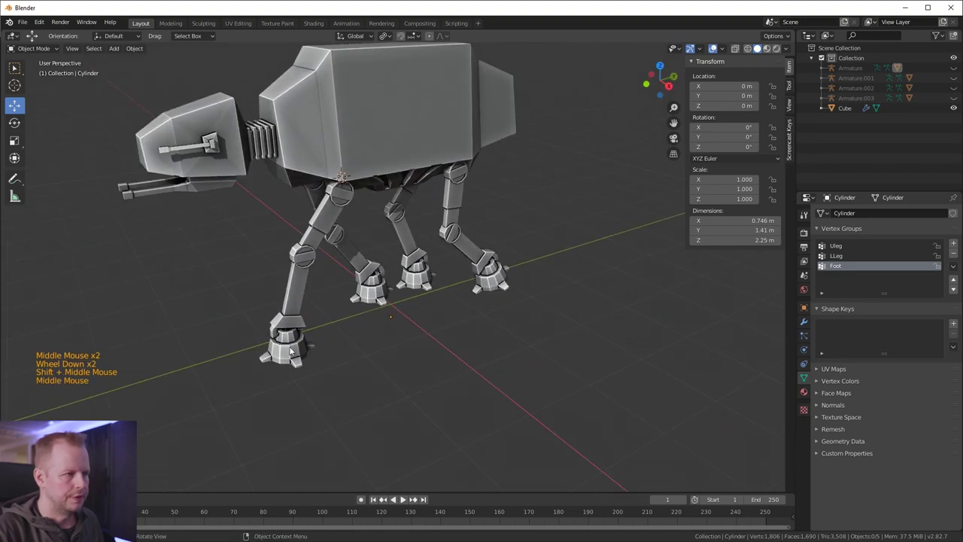
left_click(291, 345)
key("Tab")
left_click(355, 347)
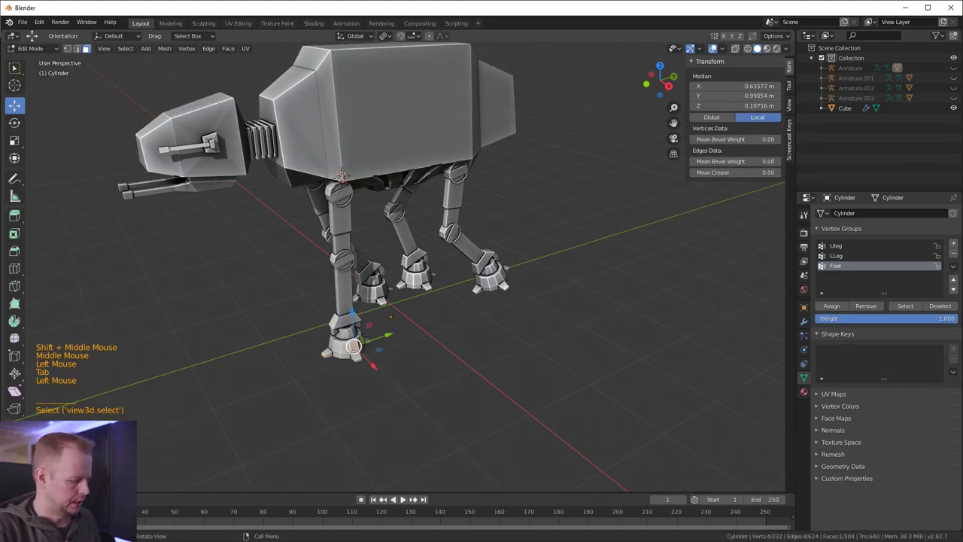
key("l")
key("shift+d")
right_click(391, 358)
left_click_drag(364, 355, 433, 411)
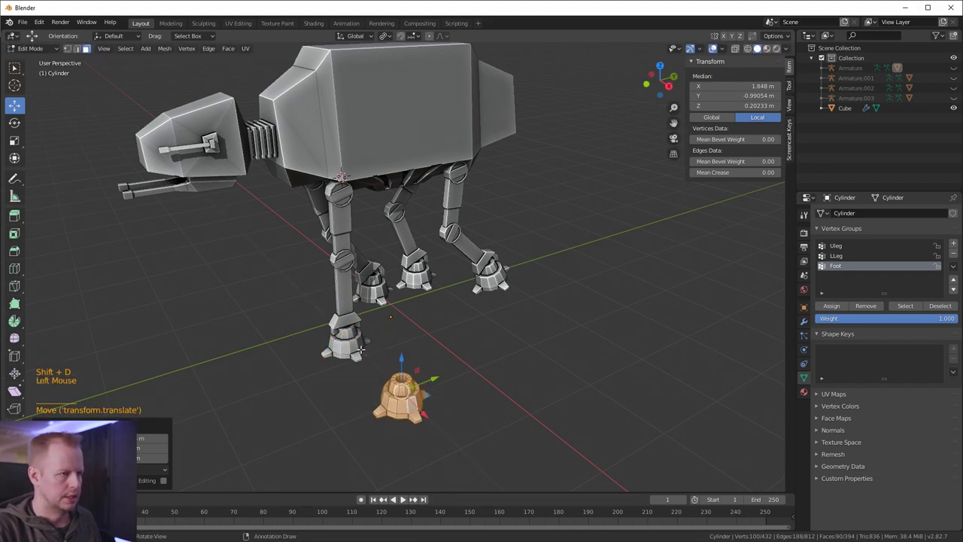
Separate the duplicated foot into its own object and enter Edit Mode on it
key("p")
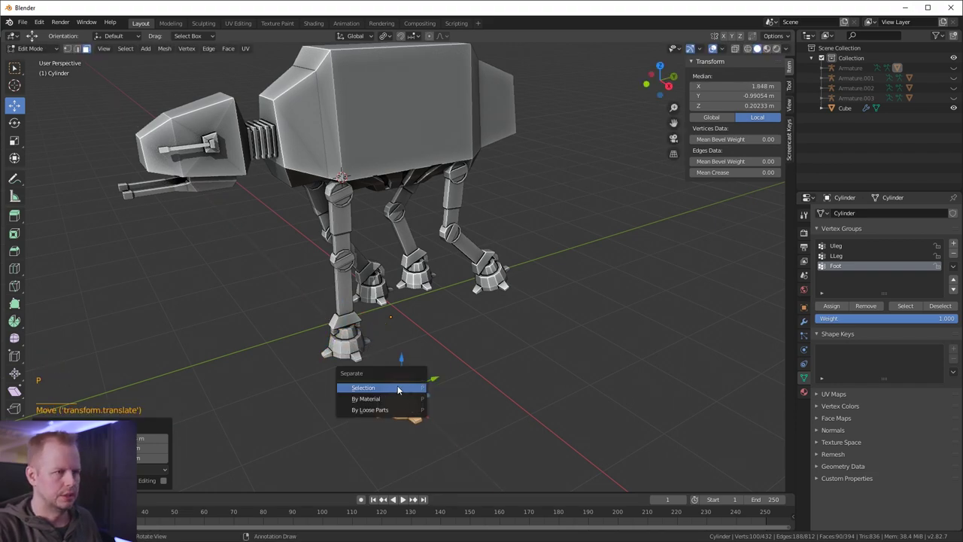
left_click(380, 389)
scroll(407, 350, "up", 2)
left_click(341, 361)
key("Tab")
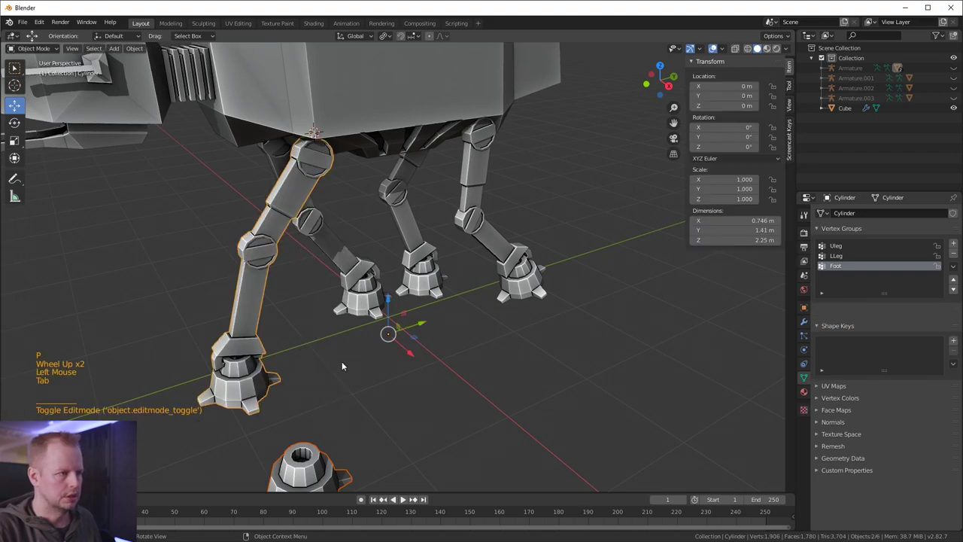
scroll(423, 369, "down", 1)
middle_click_drag(423, 369, 403, 321, "shift")
left_click(340, 382)
key("Tab")
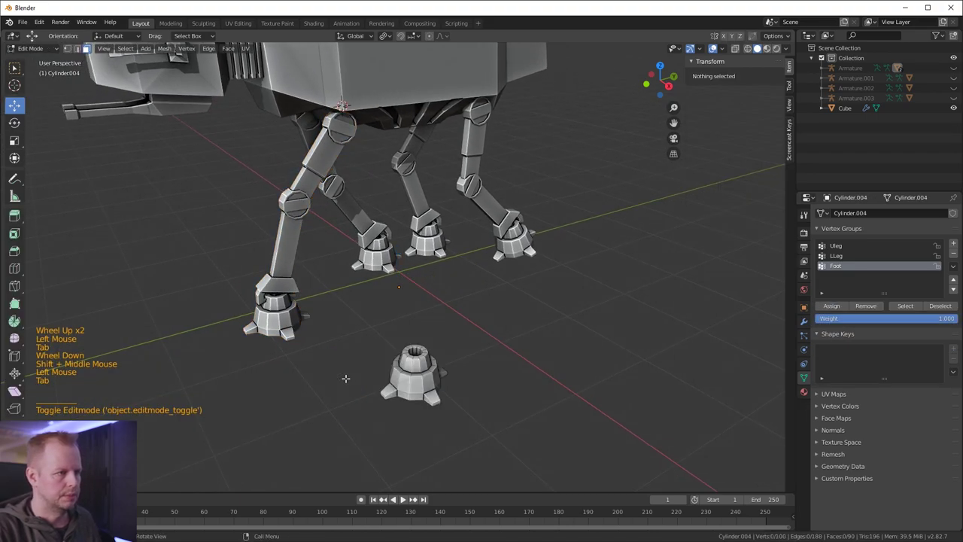
Select the separated foot's whole mesh and examine its geometry up close
key("a")
scroll(423, 370, "up", 4)
scroll(424, 369, "down", 1)
middle_click_drag(424, 370, 569, 301, "shift")
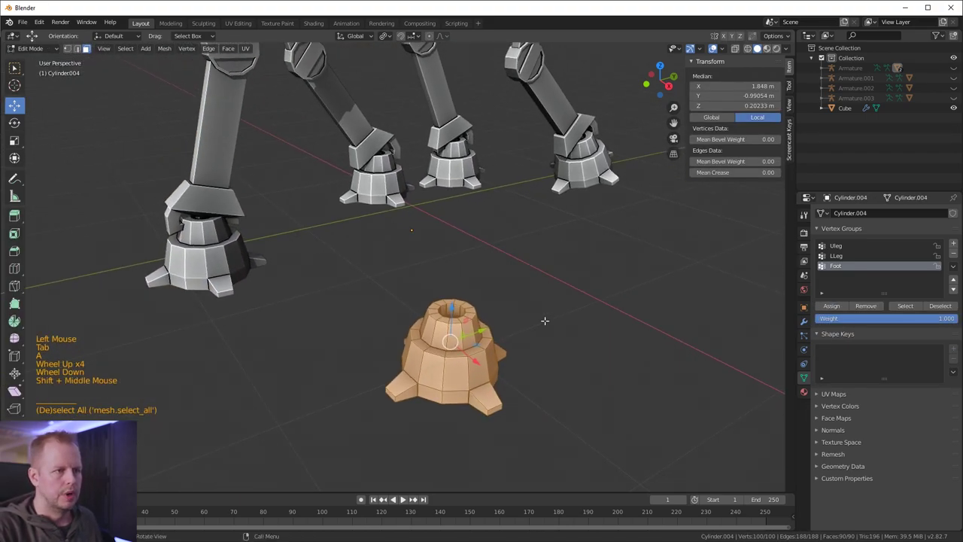
scroll(527, 328, "up", 2)
scroll(527, 328, "up", 1)
middle_click_drag(527, 329, 559, 348)
scroll(516, 382, "down", 1)
middle_click_drag(516, 383, 137, 195, "shift")
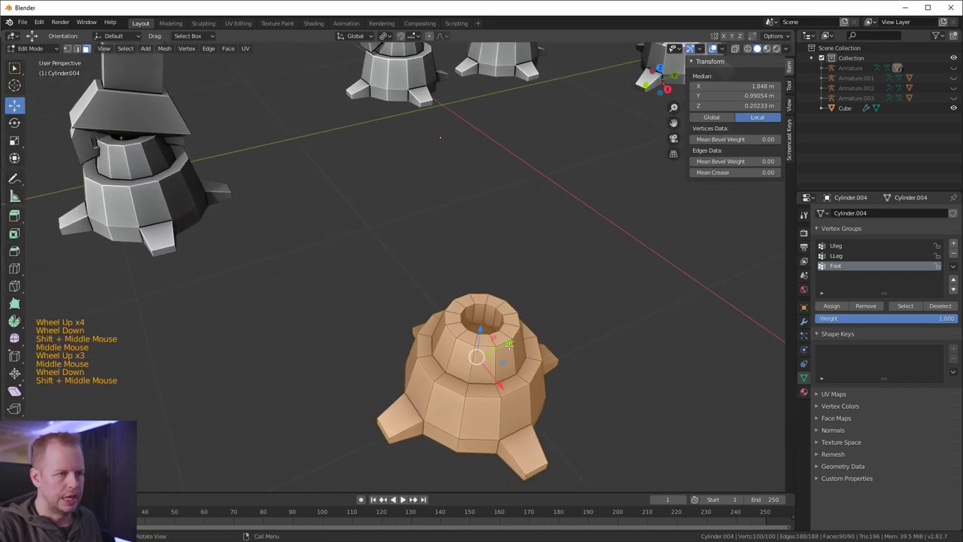
key("a")
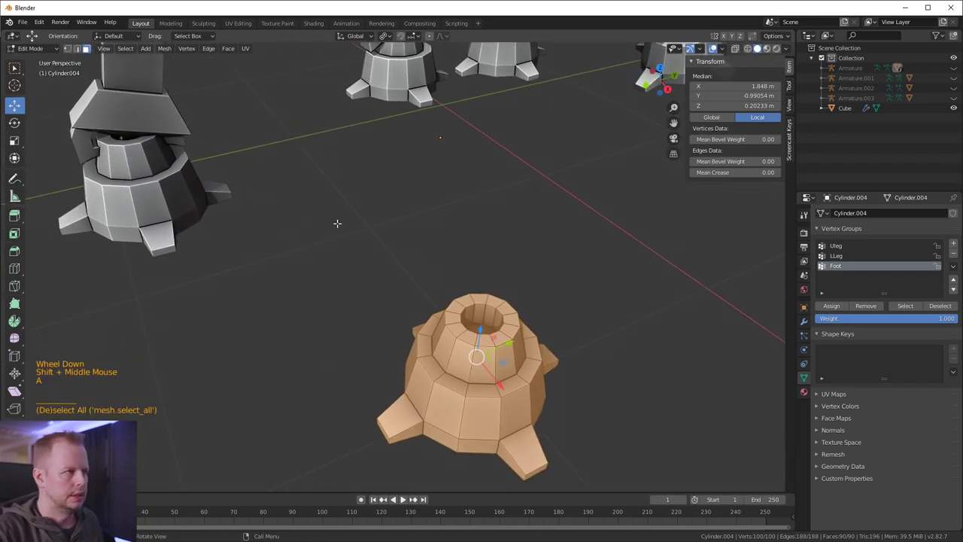
middle_click_drag(326, 217, 389, 226)
scroll(564, 256, "up", 1)
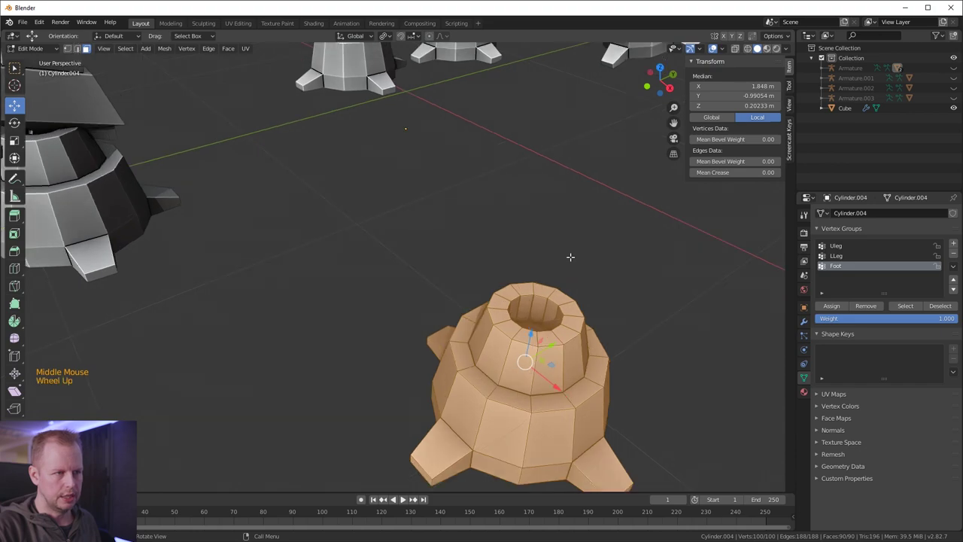
In edge selection mode, select a seven-edge half ring along the rim of the foot's lower tier
left_click(479, 384)
key("2")
key("a")
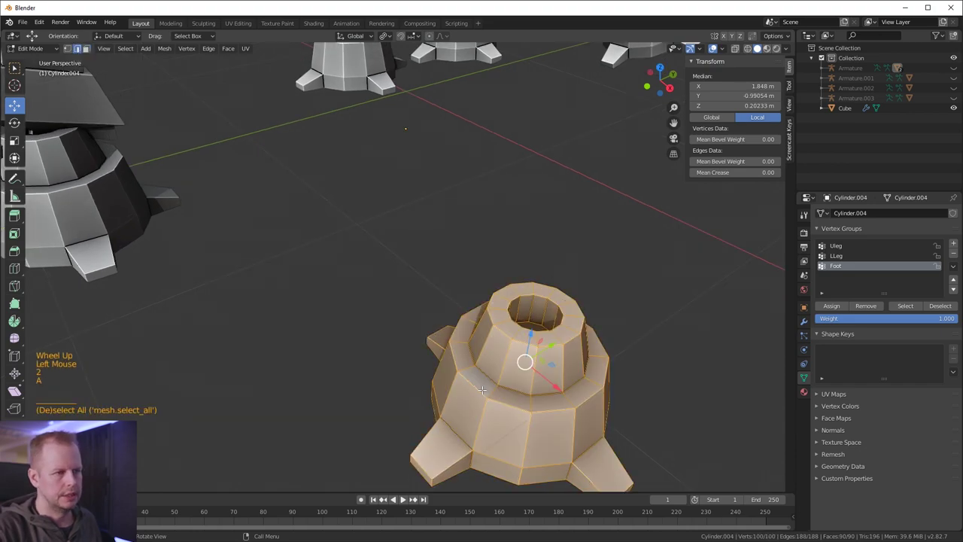
key("a")
key("a")
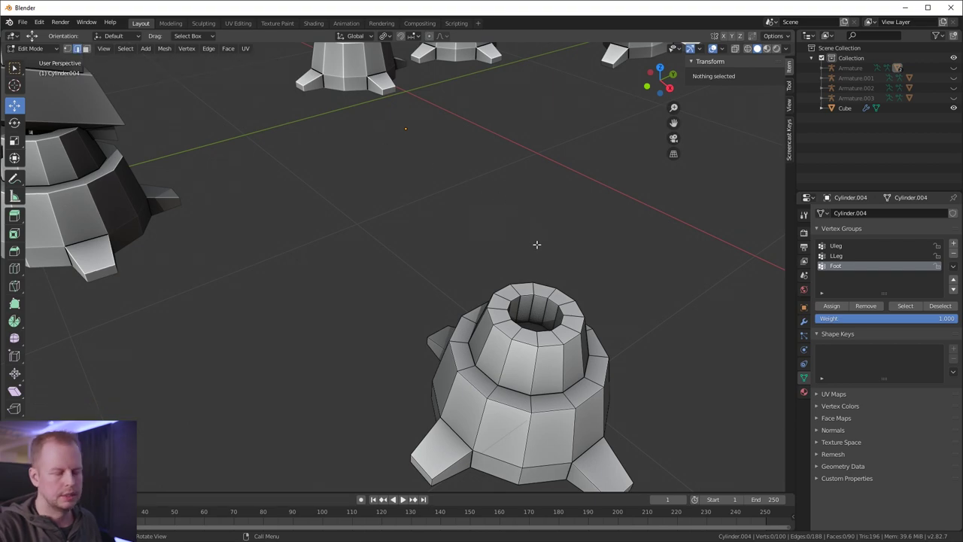
left_click(472, 387)
middle_click_drag(472, 388, 539, 334)
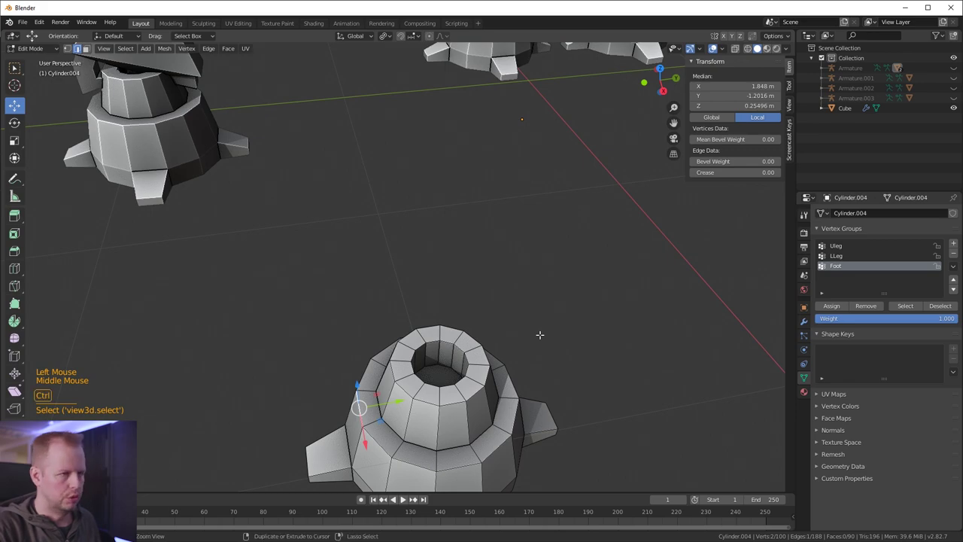
left_click(497, 360, "ctrl+shift")
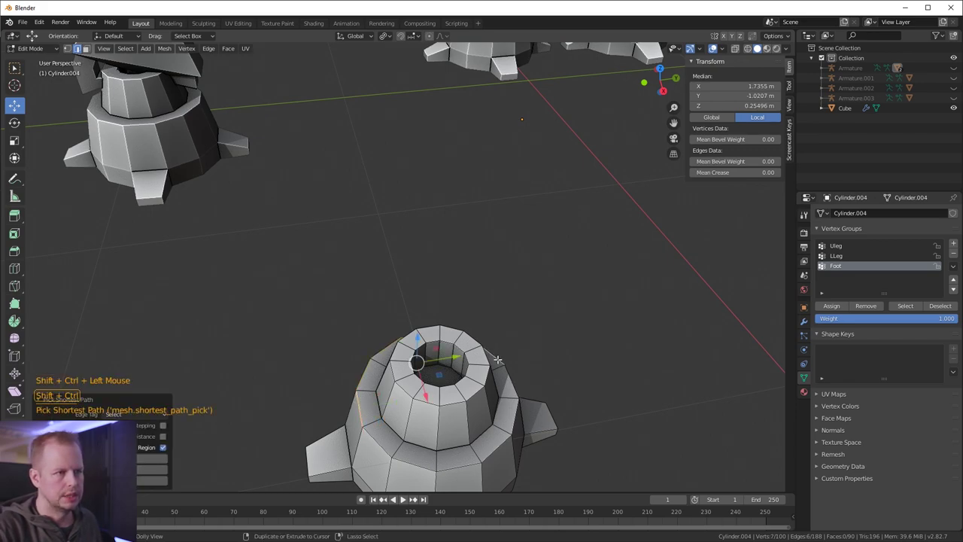
left_click(517, 376, "ctrl+shift")
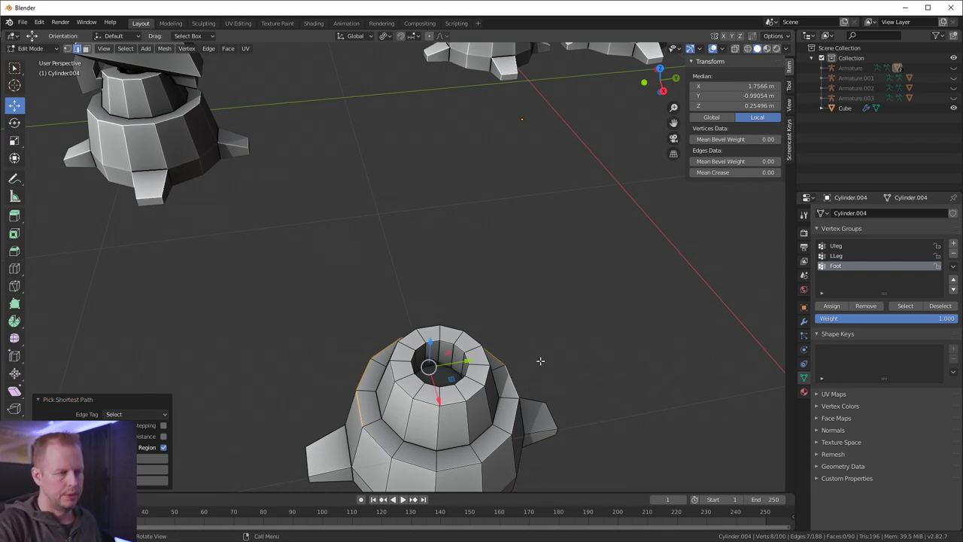
Duplicate the half ring of edges and raise the copy straight up by about 0.22 m above the foot
key("KP_1")
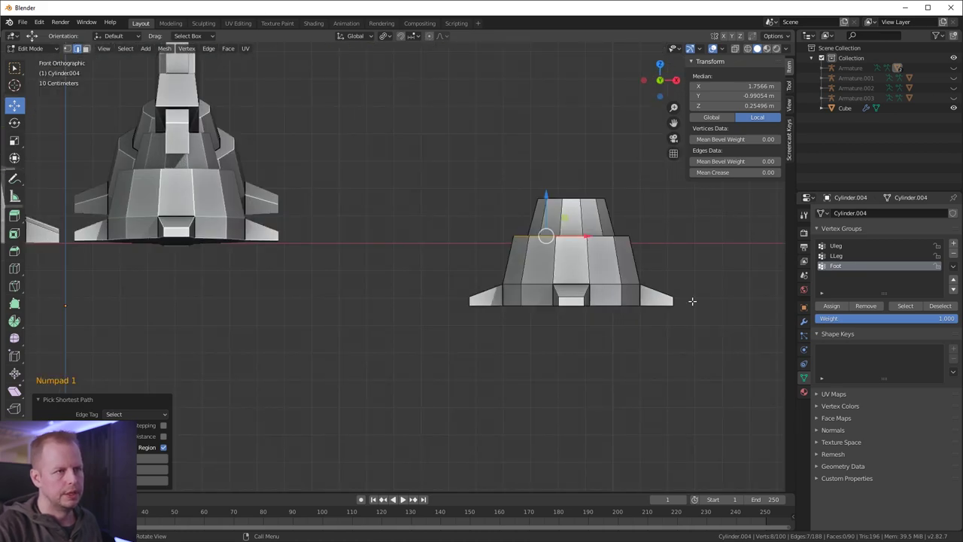
middle_click_drag(661, 323, 531, 264, "shift")
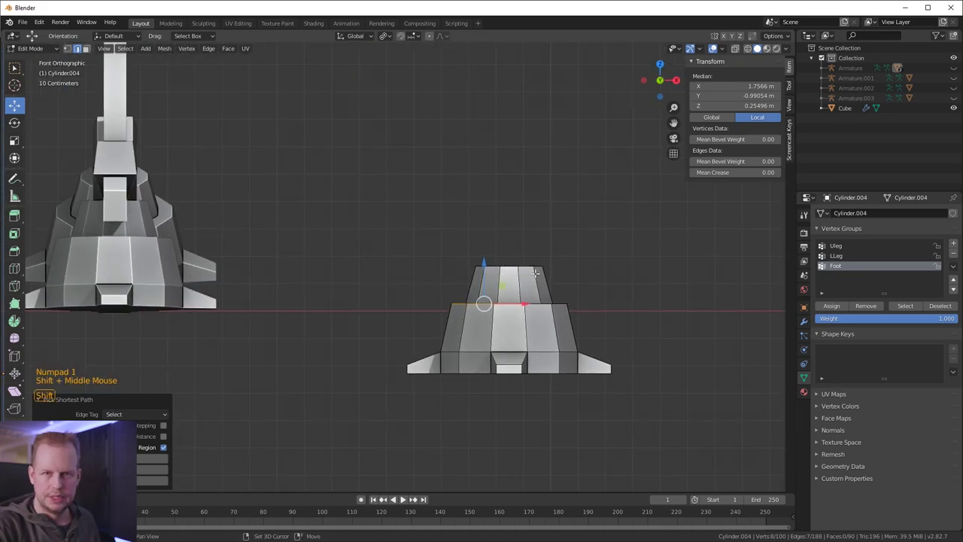
key("shift+d")
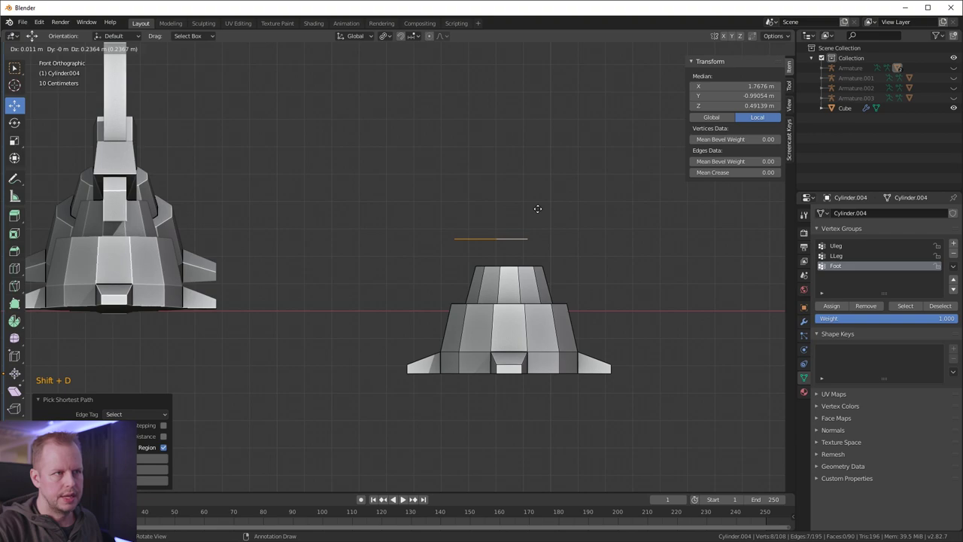
right_click(537, 208)
left_click_drag(486, 260, 491, 204)
middle_click_drag(492, 204, 537, 339)
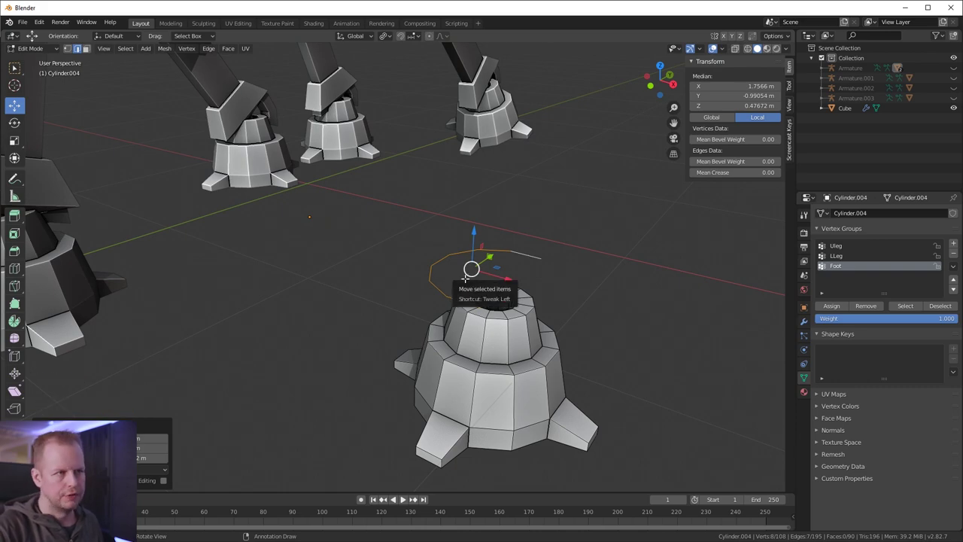
Rotate the edge copy 90° in front view so it stands upright and move it over the foot's centre
key("KP_1")
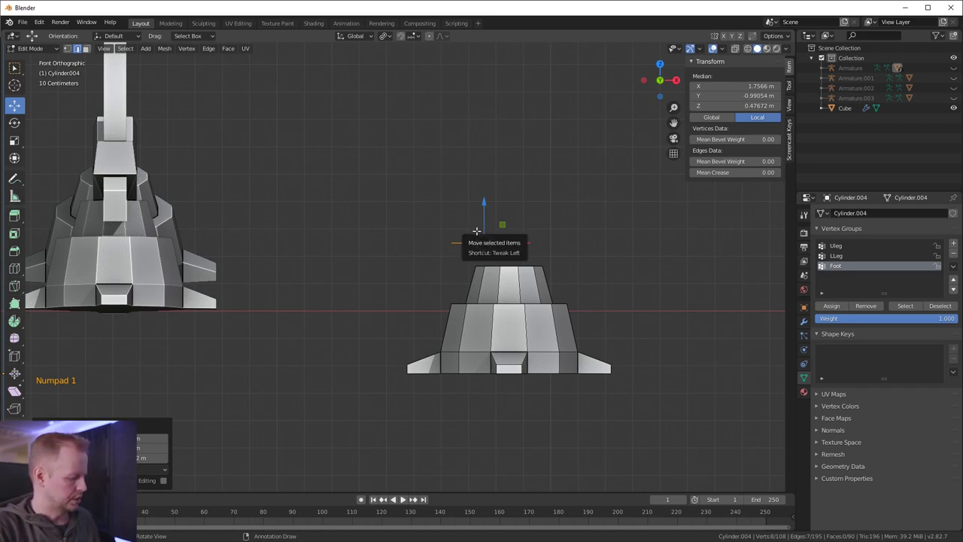
key("r")
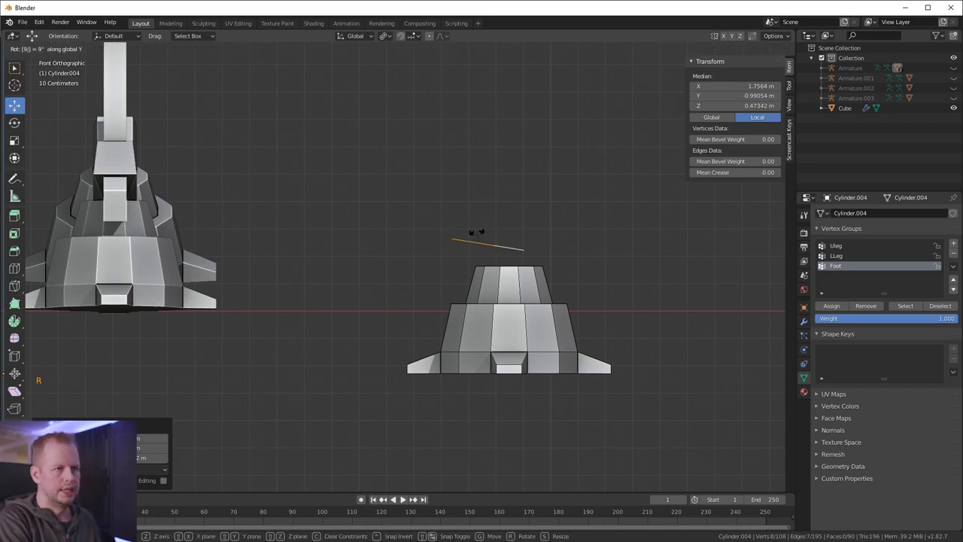
left_click(478, 235)
middle_click_drag(493, 268, 407, 324)
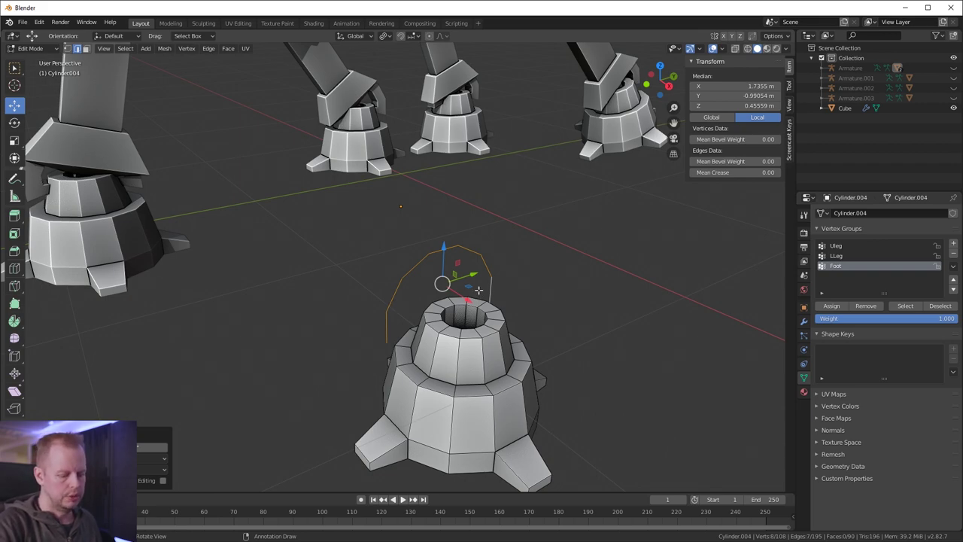
key("KP_1")
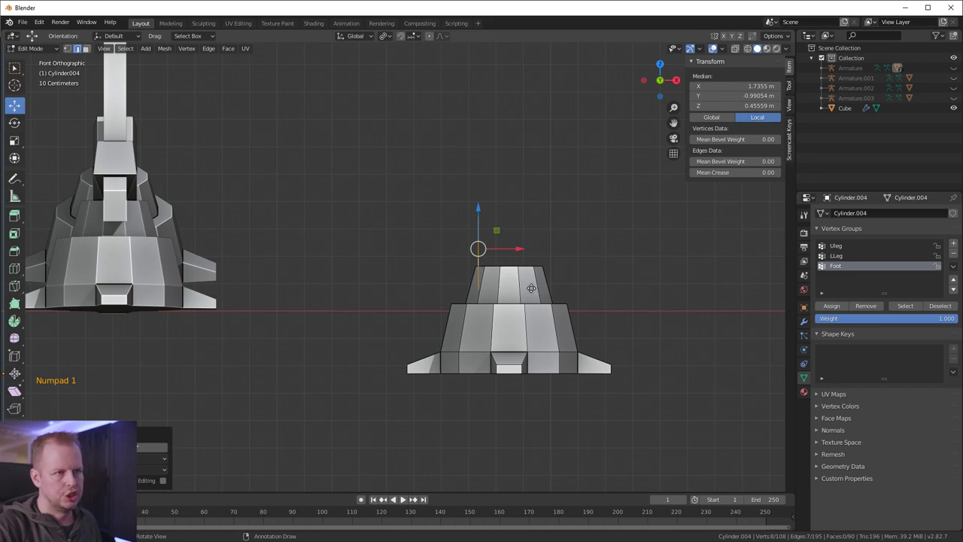
key("g")
left_click(547, 246)
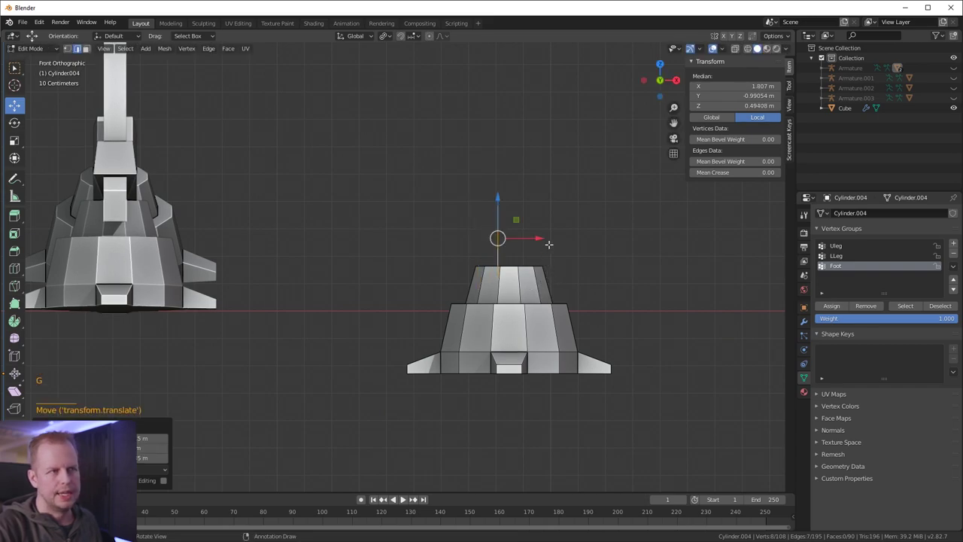
Extrude the upright half ring about 0.075 m along X into a thin arch strip
key("e")
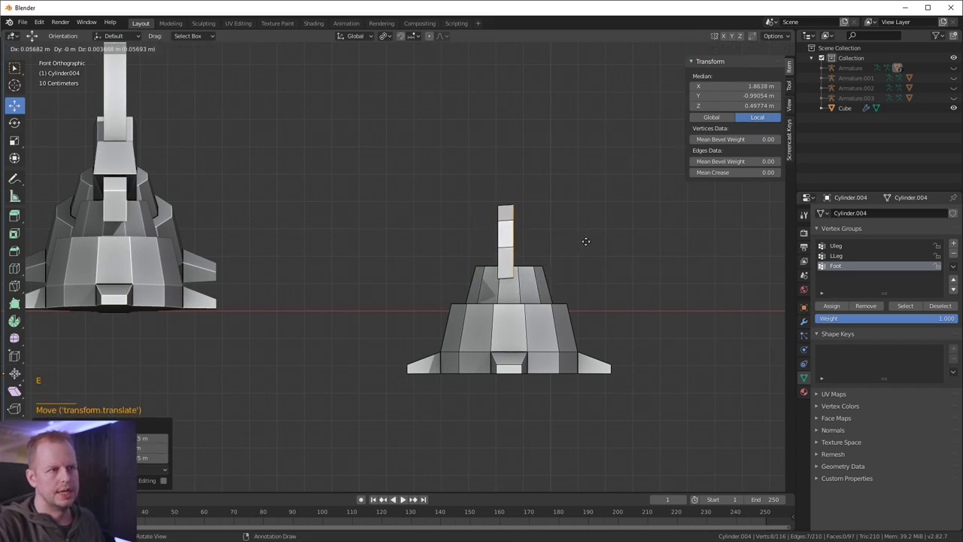
right_click(592, 222)
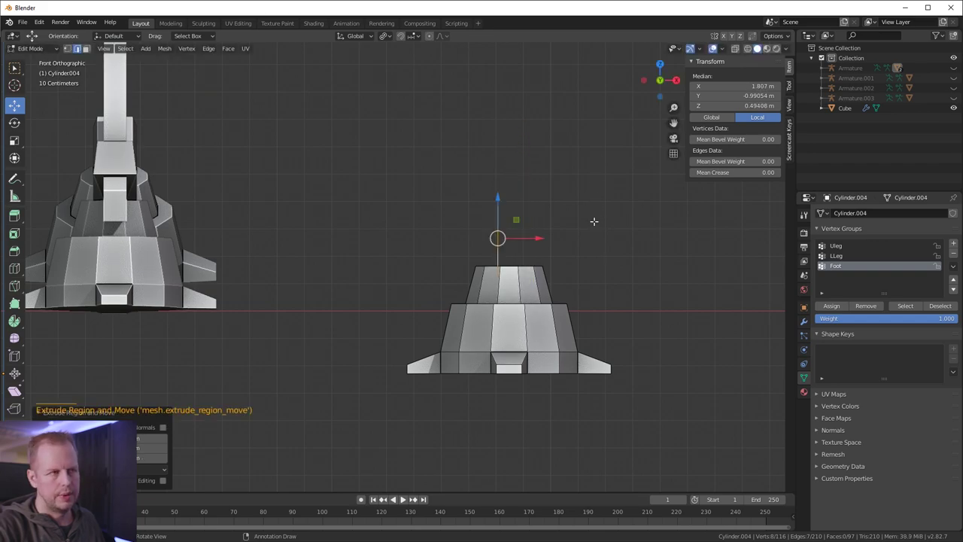
left_click_drag(537, 239, 558, 237)
middle_click_drag(594, 234, 492, 264)
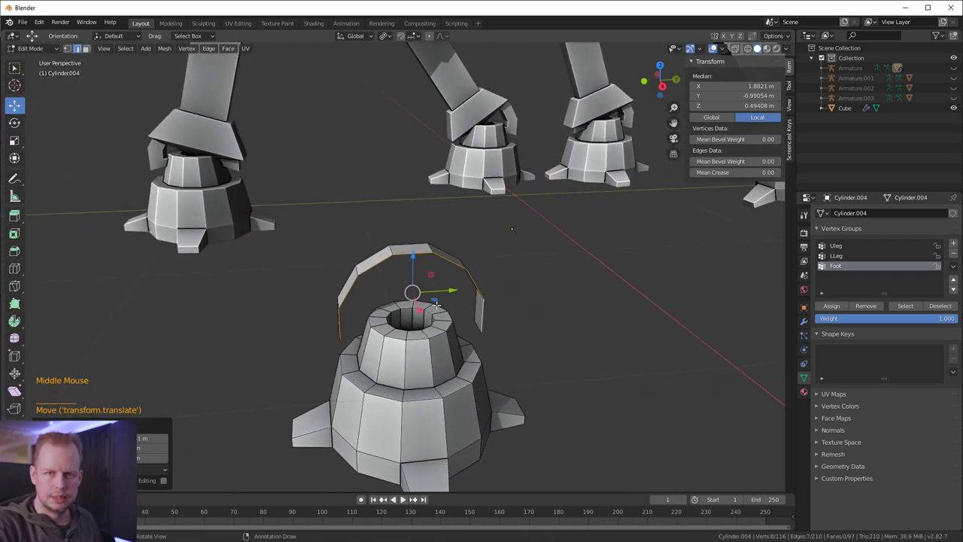
Extrude the arch strip's seven faces in place and scale them to about 0.65 in Y and Z, excluding X
middle_click_drag(434, 301, 305, 326)
middle_click_drag(371, 238, 303, 284)
left_click(280, 287)
key("3")
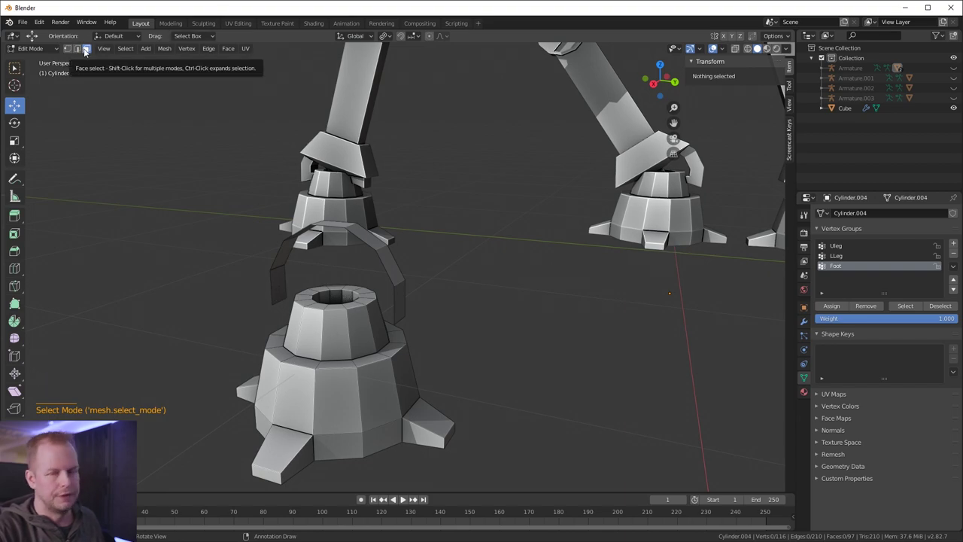
left_click(280, 291)
middle_click_drag(280, 291, 533, 275)
left_click(492, 278, "ctrl+shift")
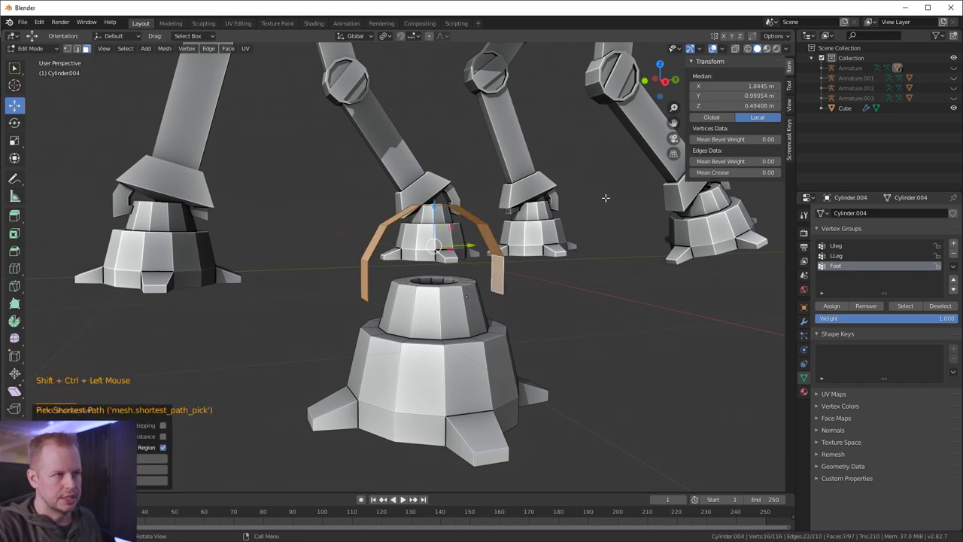
key("e")
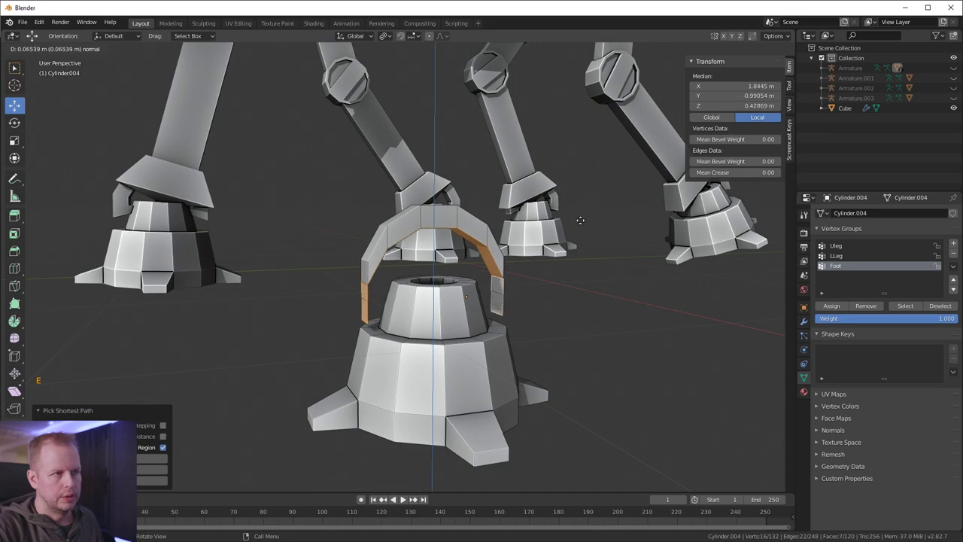
right_click(567, 236)
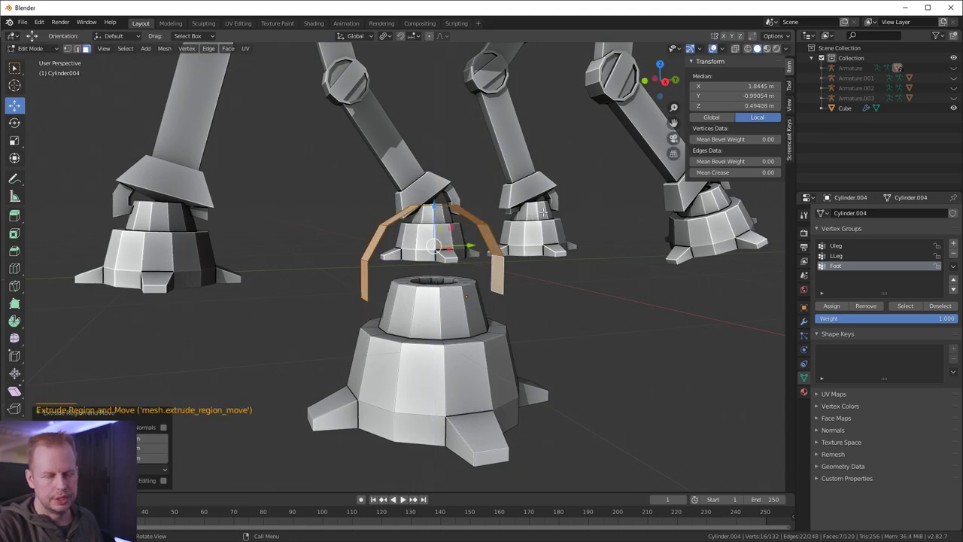
key("s")
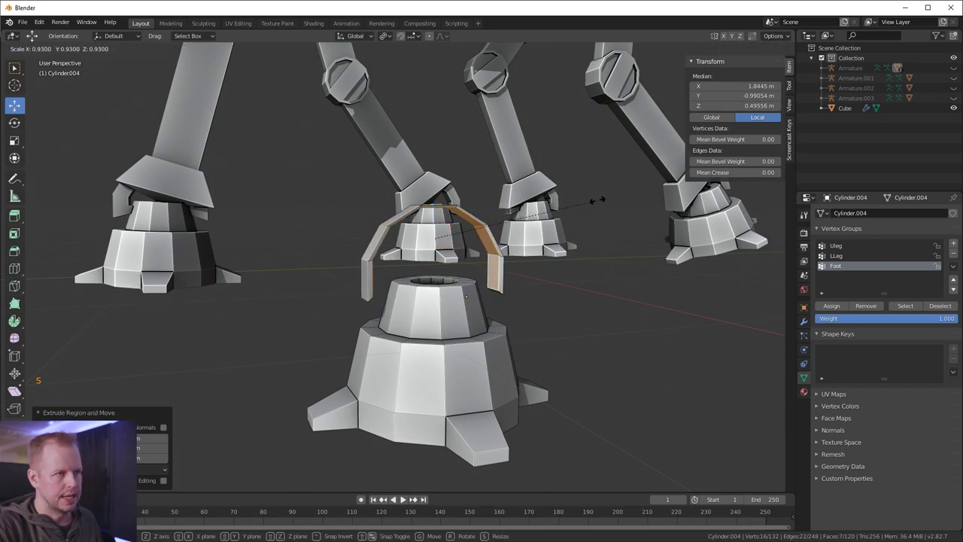
key("shift+x")
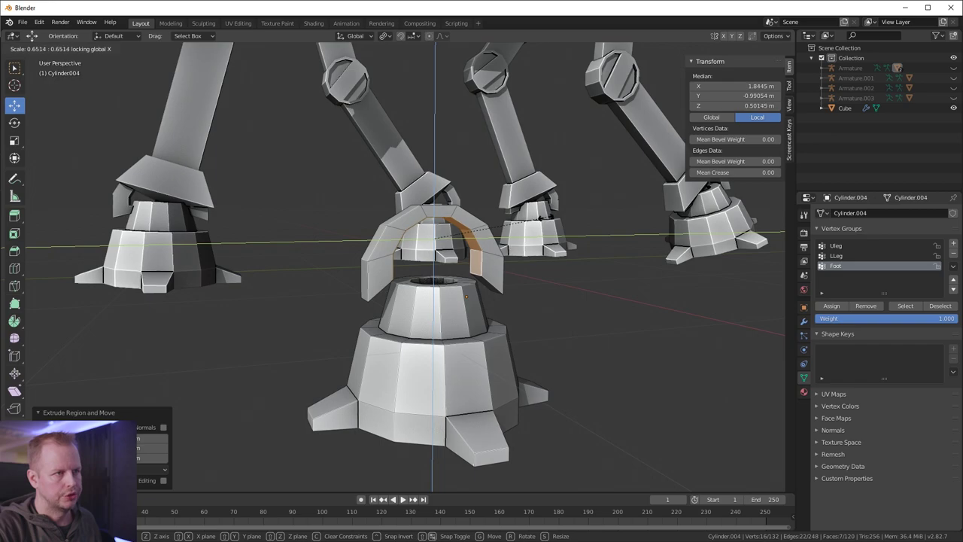
left_click(545, 216)
Lower the arch's inner faces along Z by about 0.04 m
middle_click_drag(546, 215, 530, 214)
left_click_drag(473, 204, 473, 219)
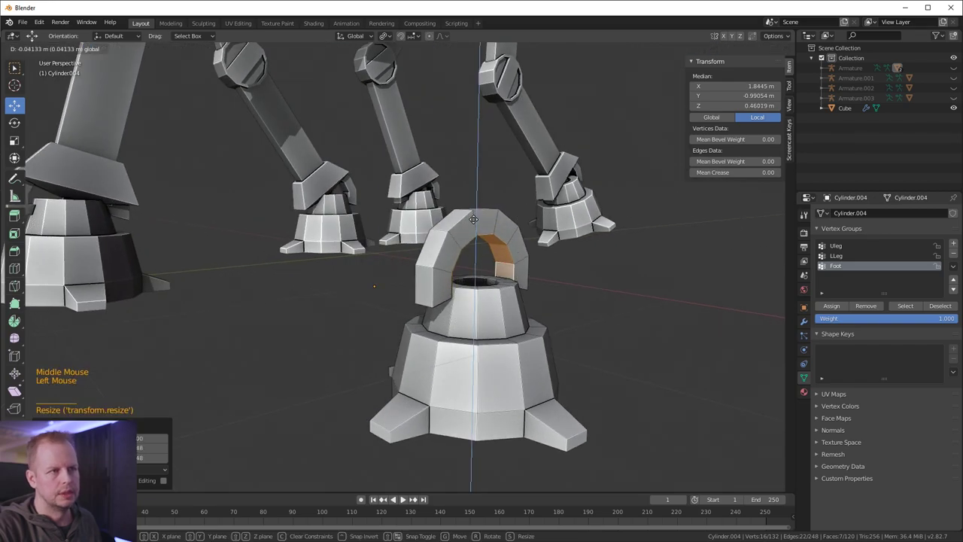
left_click(473, 218)
Duplicate one side face of the foot's upper tier, place it beside the foot and extrude it into a block
middle_click_drag(642, 260, 573, 361)
left_click(528, 364)
left_click(520, 347)
middle_click_drag(521, 348, 590, 298)
key("shift+d")
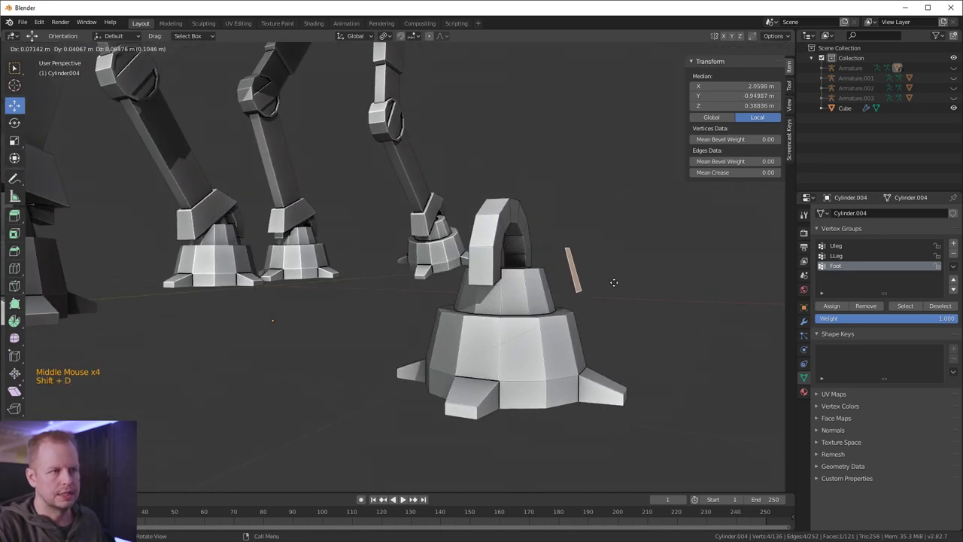
left_click(610, 283)
middle_click_drag(610, 283, 282, 322)
key("e")
left_click(659, 278)
Select the linked geometry of the foot body, the arch and the detached block in turn
left_click(282, 322)
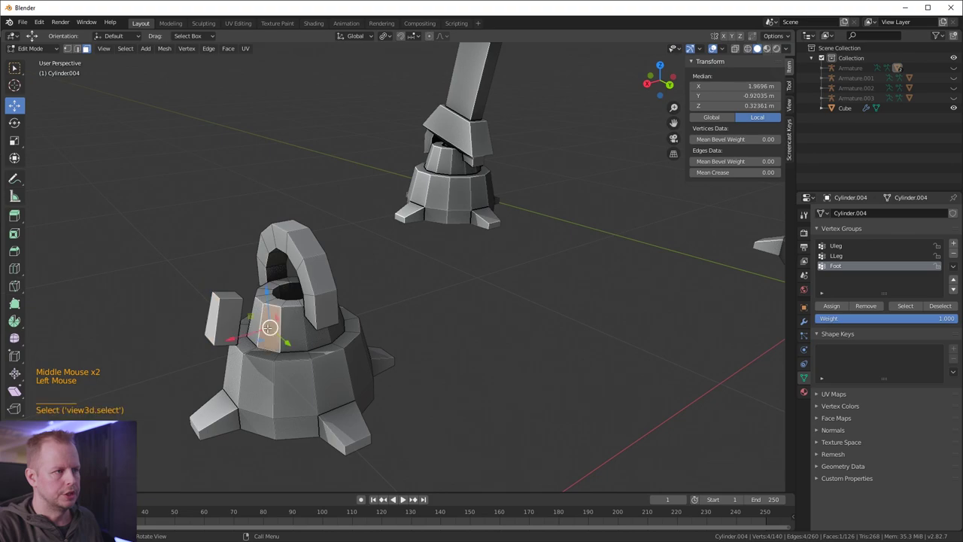
key("l")
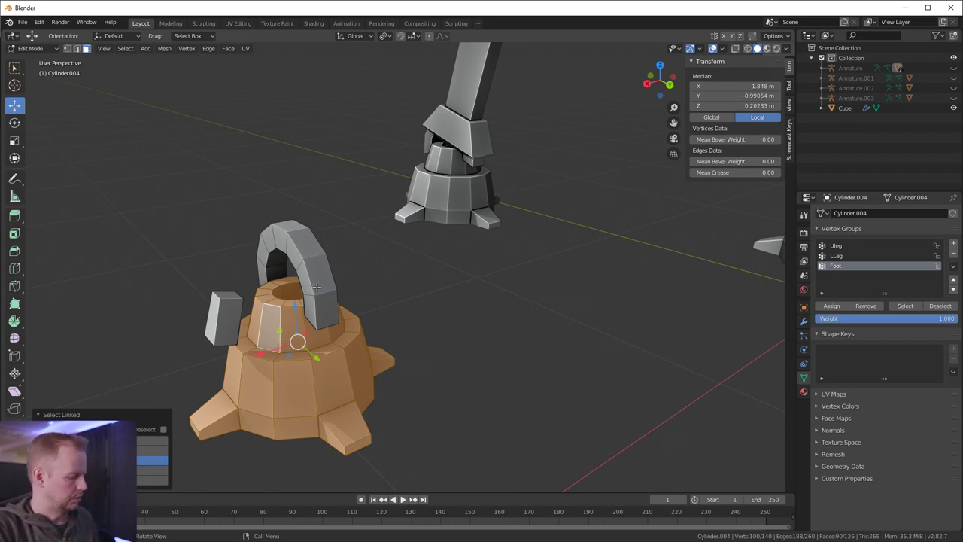
key("a")
key("a")
key("a")
key("l")
middle_click_drag(311, 276, 352, 261)
key("a")
key("a")
key("a")
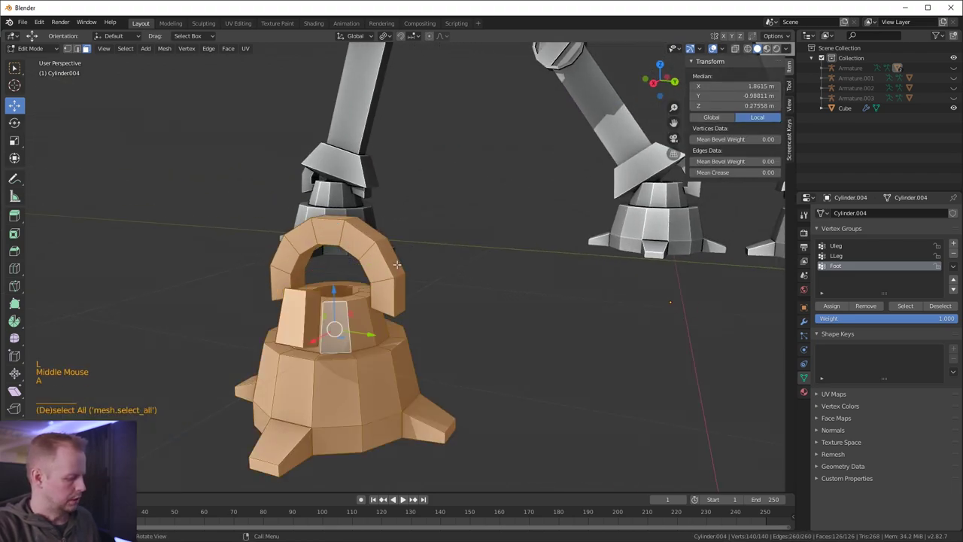
middle_click_drag(440, 253, 367, 263)
key("l")
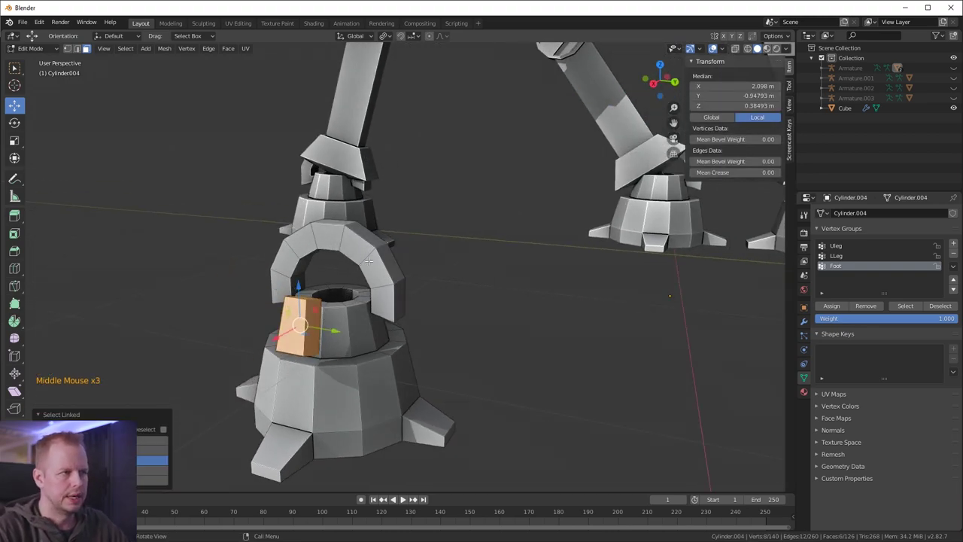
Clear the selection and examine the walker's legs and full body from the side
scroll(374, 260, "down", 2)
middle_click_drag(448, 190, 234, 372, "shift")
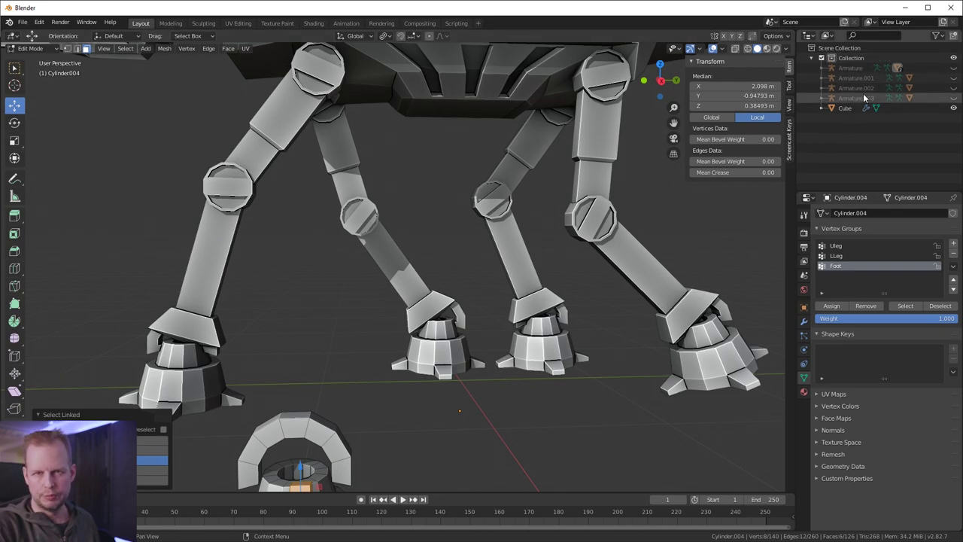
scroll(357, 239, "down", 2)
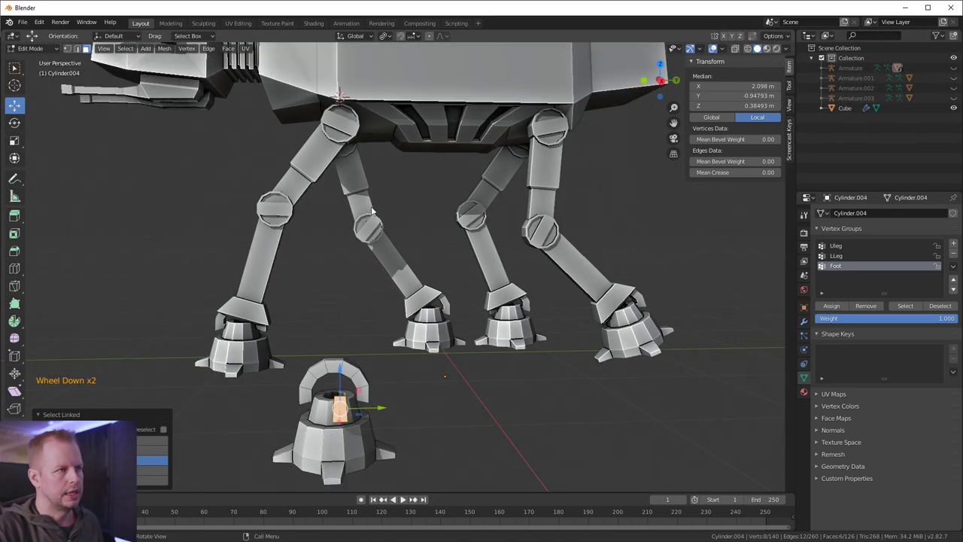
middle_click_drag(406, 229, 437, 224, "shift")
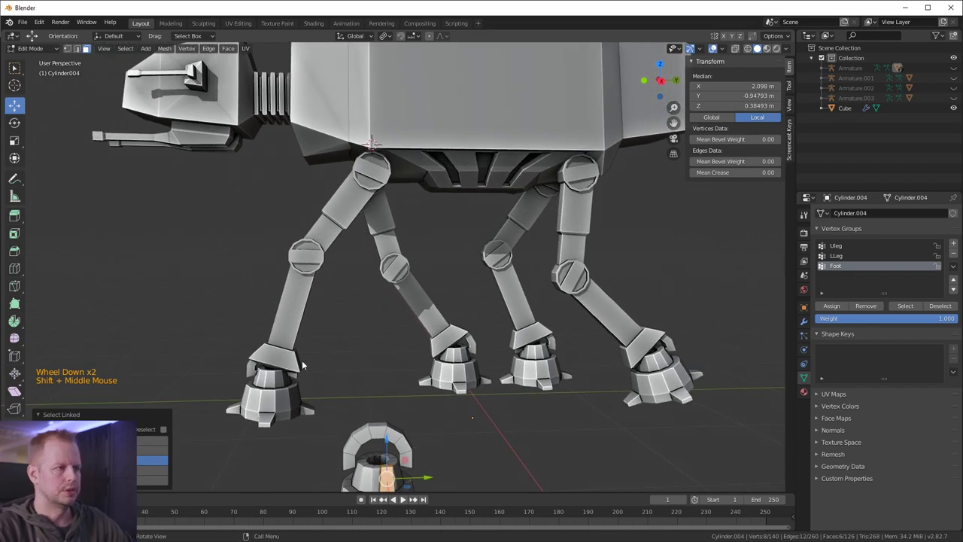
left_click(354, 376)
scroll(391, 406, "down", 3)
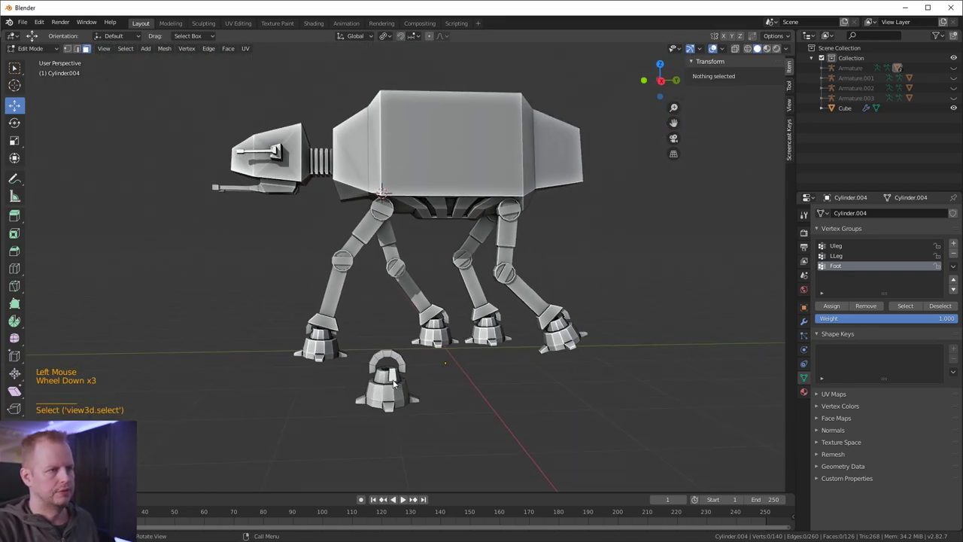
Leave Edit Mode and delete the separate foot object with its arch and block
left_click(393, 384)
left_click(388, 397)
left_click(391, 395)
key("Tab")
left_click(386, 373)
middle_click_drag(386, 373, 342, 385)
left_click(339, 387)
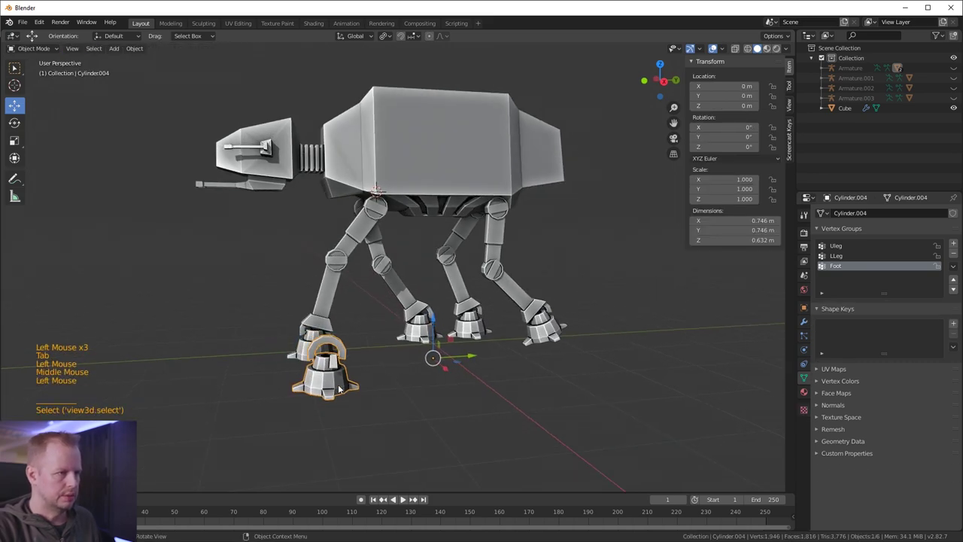
left_click(340, 383)
scroll(410, 325, "down", 2)
middle_click_drag(415, 329, 458, 188)
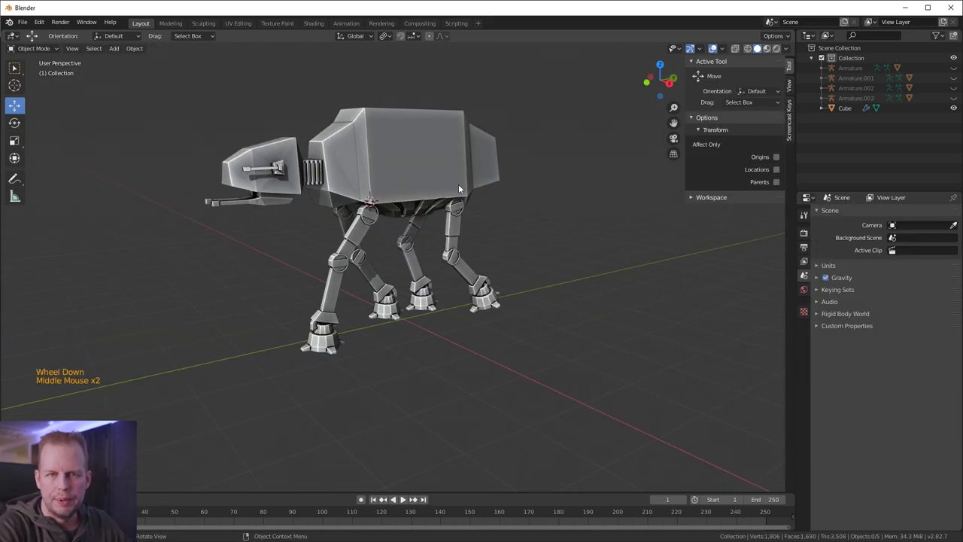